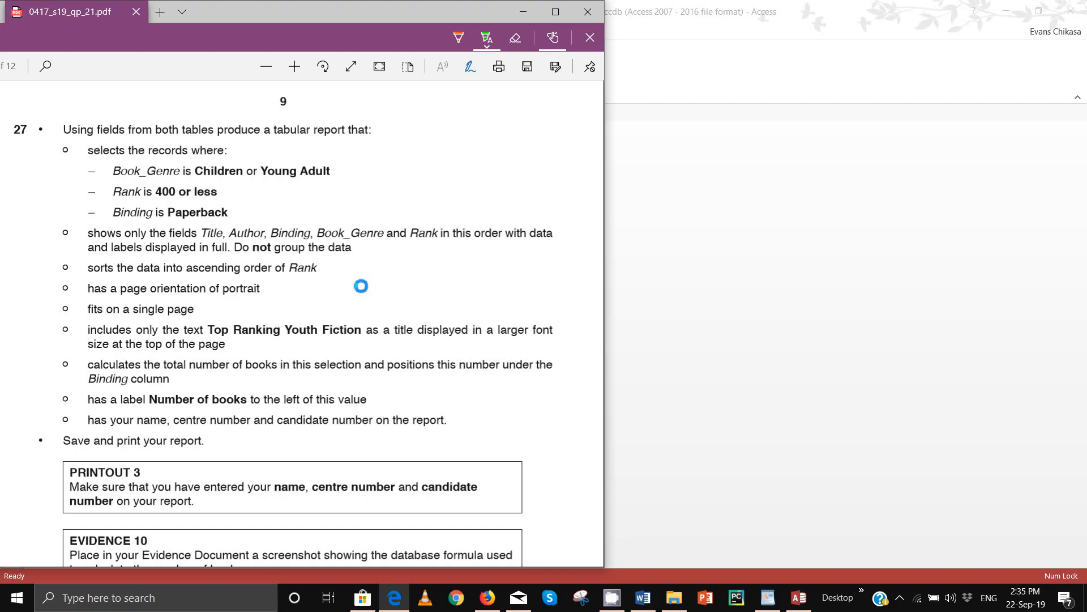
- Highlight the requirement "fits on a single page" in task 27 of the exam paper in pink
scroll(361, 286, up, 10)
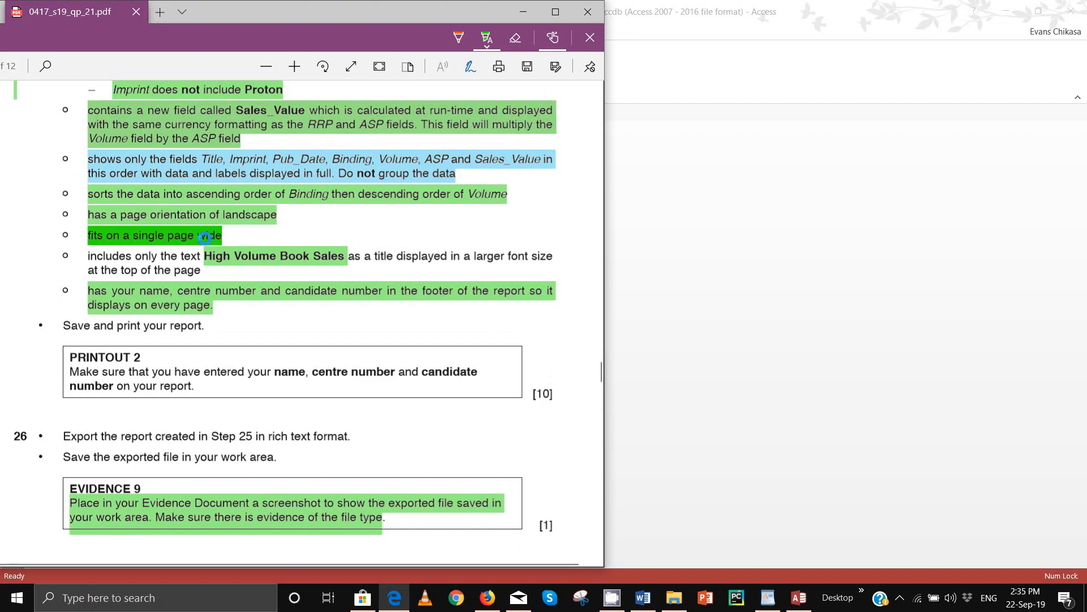
scroll(233, 273, down, 15)
scroll(233, 274, down, 3)
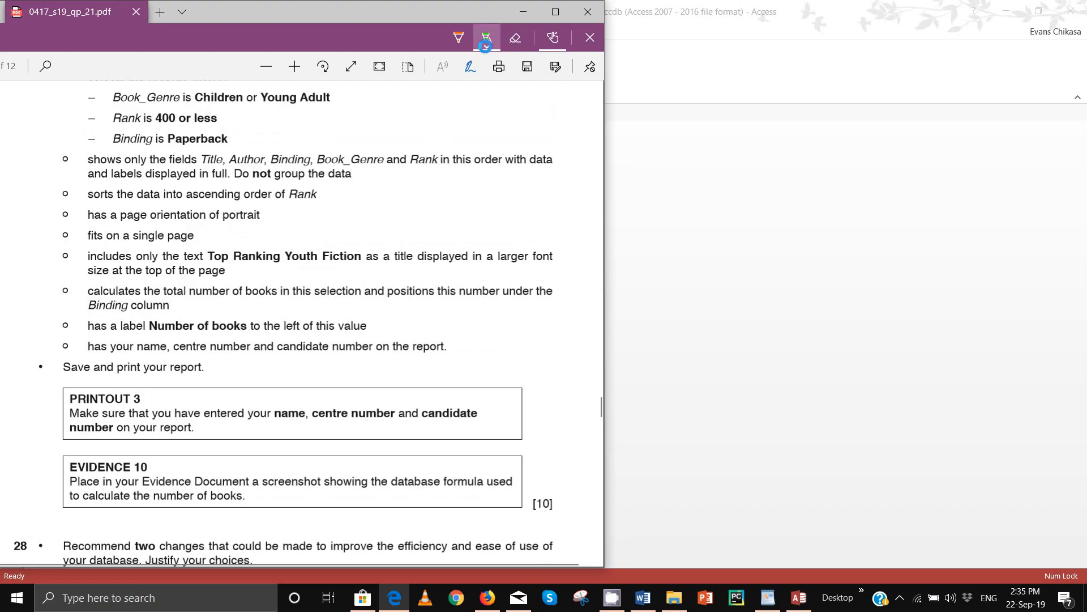
click(486, 39)
click(543, 107)
drag(202, 234, 90, 235)
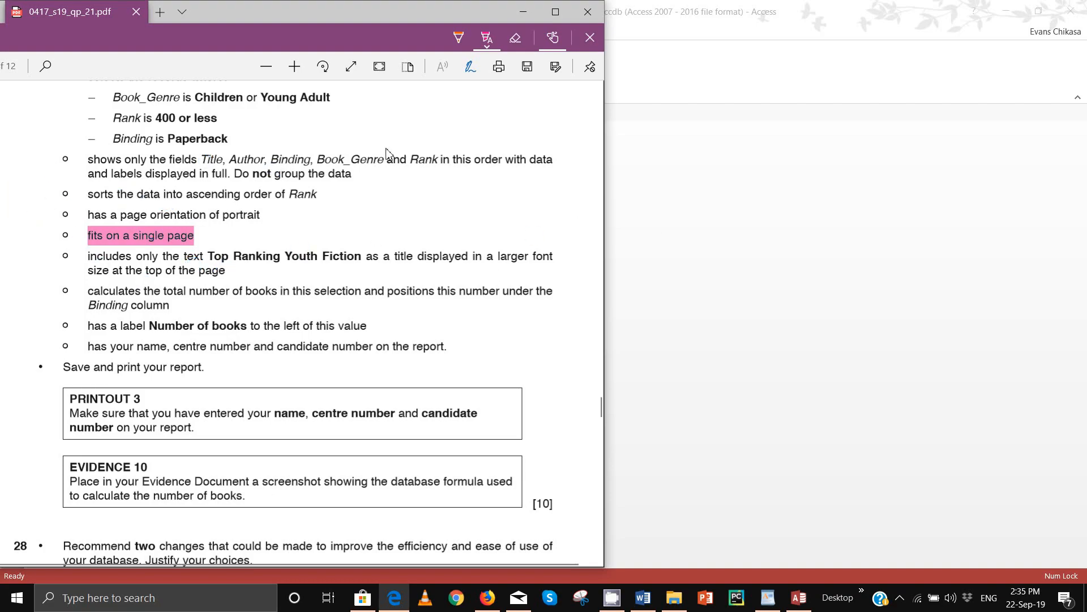
- Read through task 27's report requirements in the exam paper and compare them with the neighbouring tasks
scroll(397, 191, up, 1)
scroll(398, 193, up, 15)
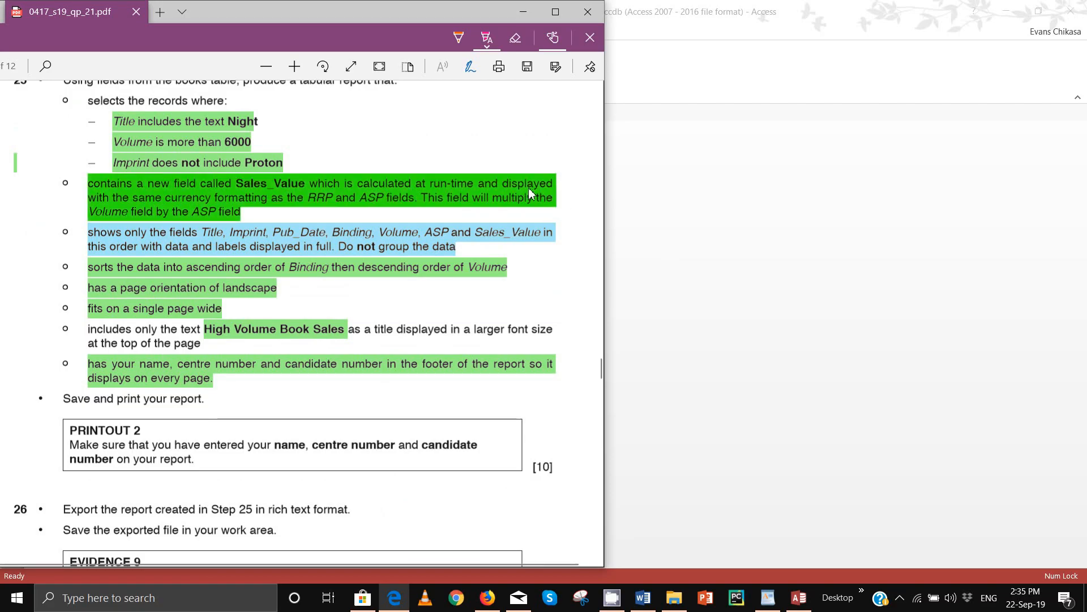
scroll(452, 193, down, 15)
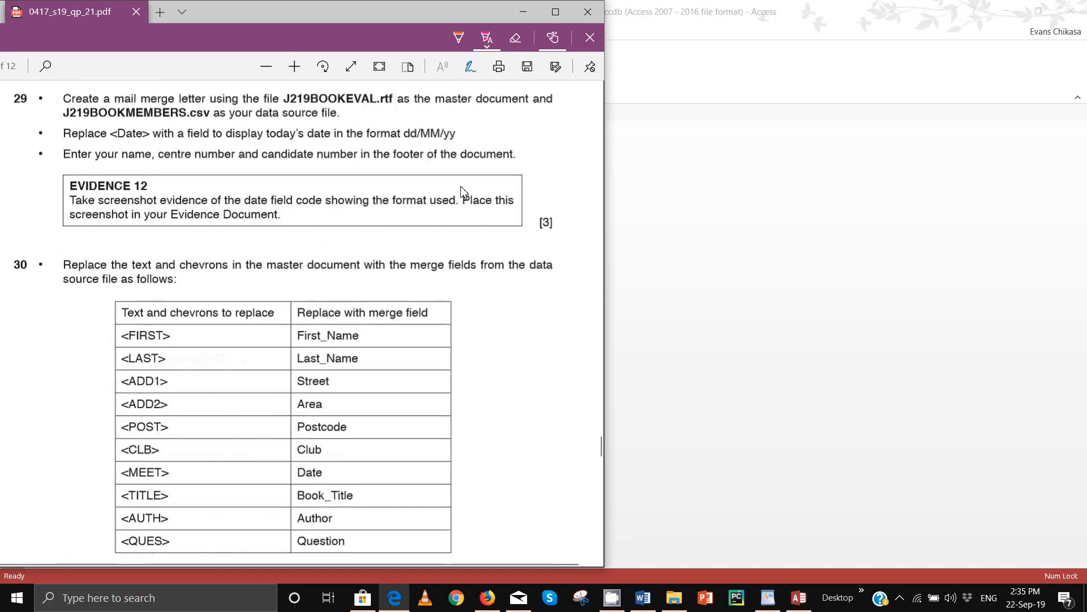
scroll(462, 191, down, 8)
scroll(462, 191, up, 18)
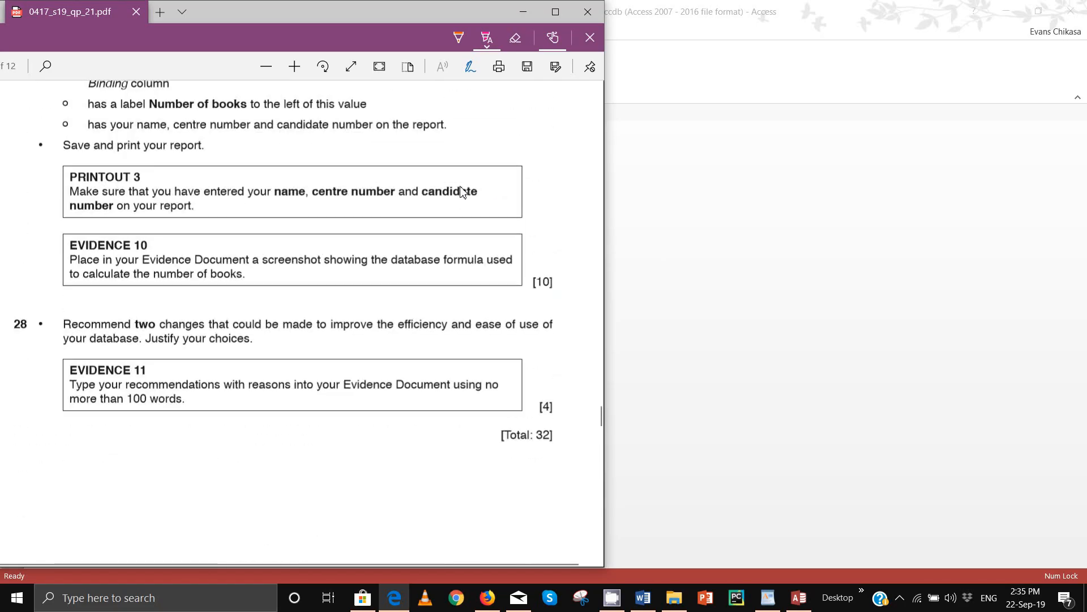
scroll(253, 243, up, 4)
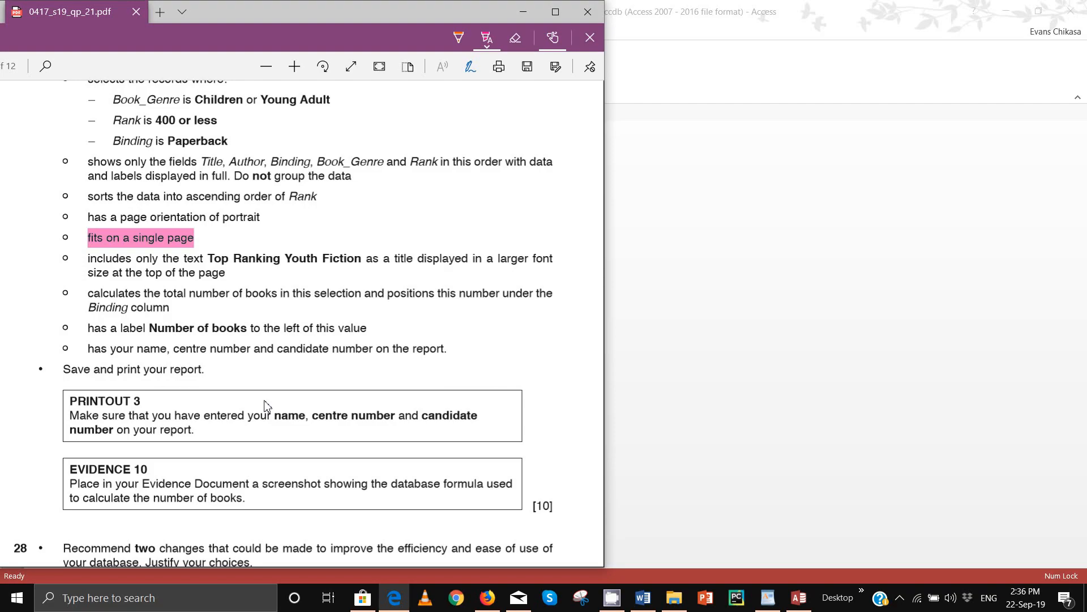
scroll(267, 405, up, 3)
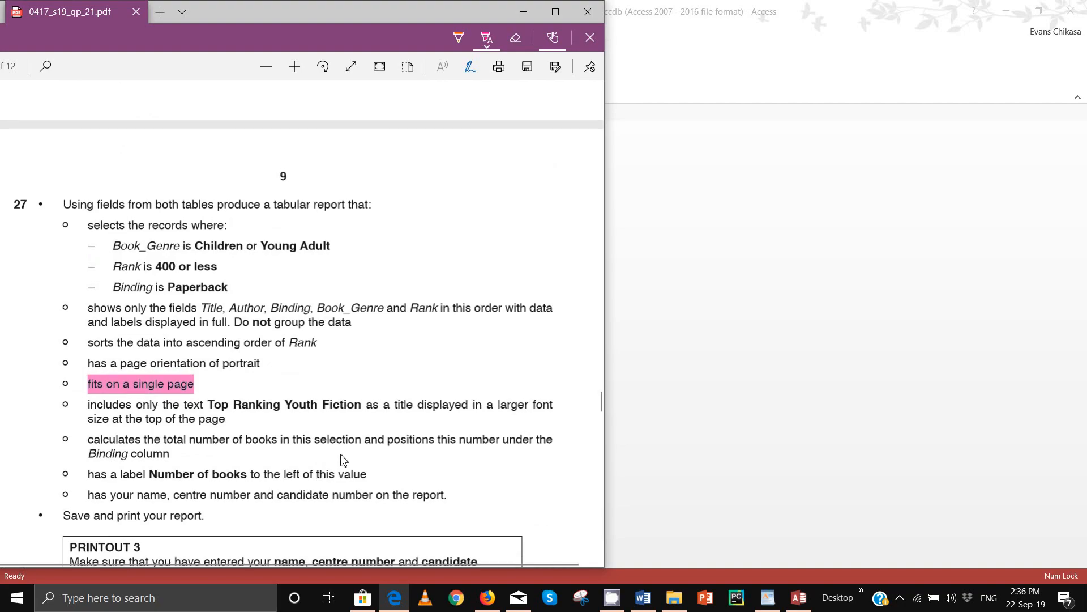
scroll(342, 458, down, 2)
mouse_move(798, 598)
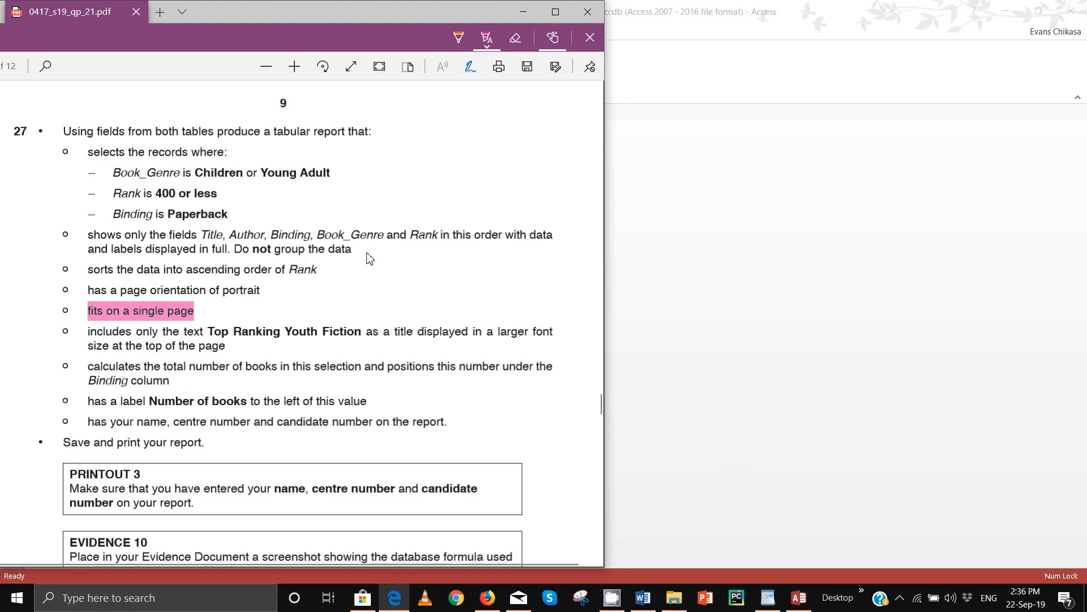
mouse_move(379, 248)
mouse_down()
mouse_move(135, 169)
mouse_move(385, 234)
mouse_move(369, 256)
mouse_up()
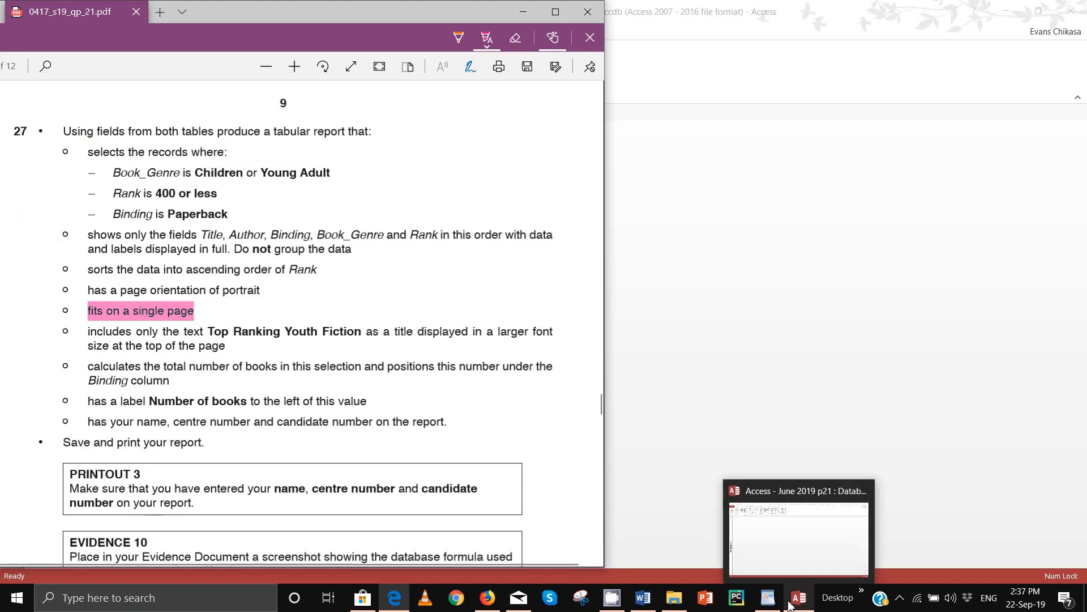
- Switch to the June 2019 p21 database in Access
click(813, 554)
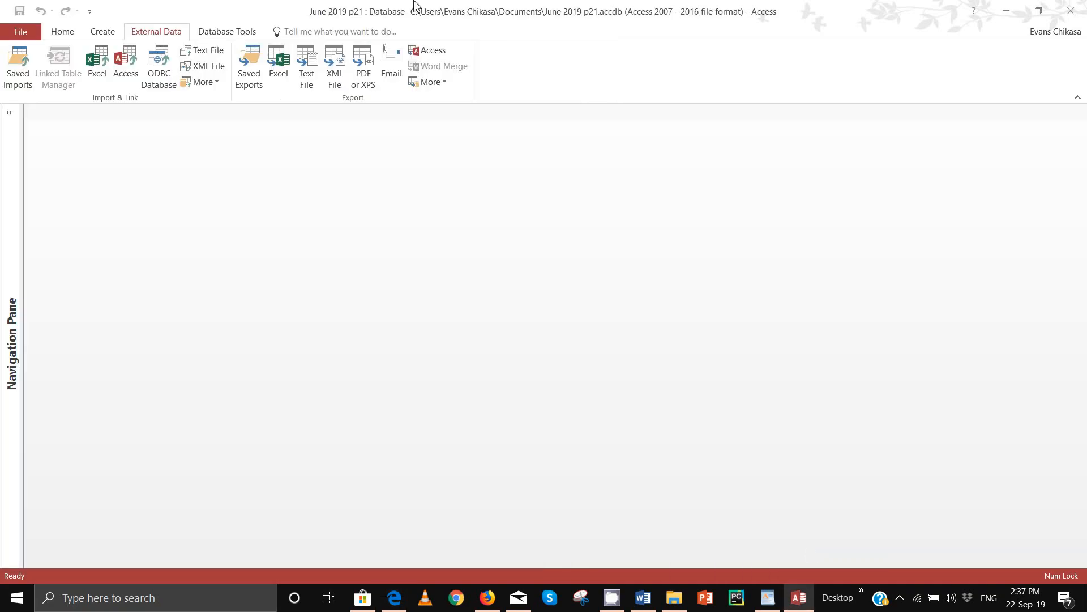
click(111, 33)
click(265, 69)
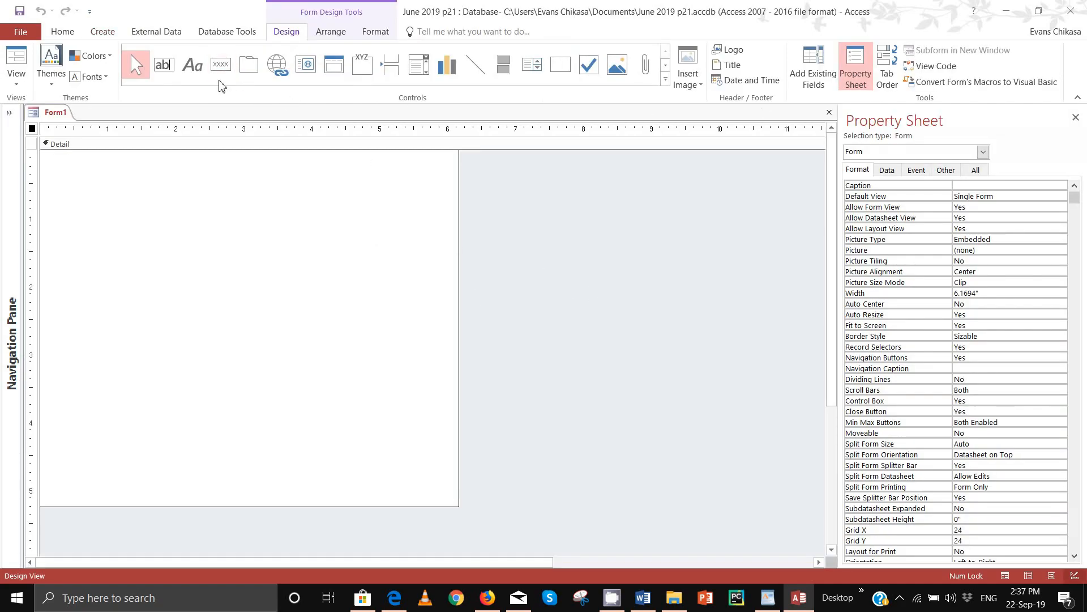
click(156, 36)
click(103, 32)
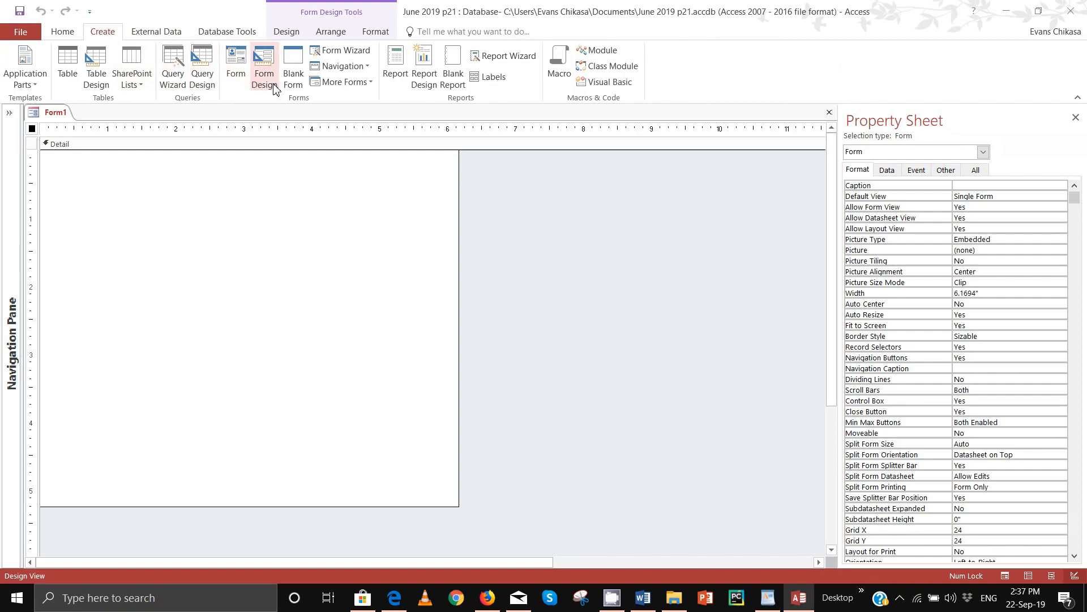
right_click(56, 112)
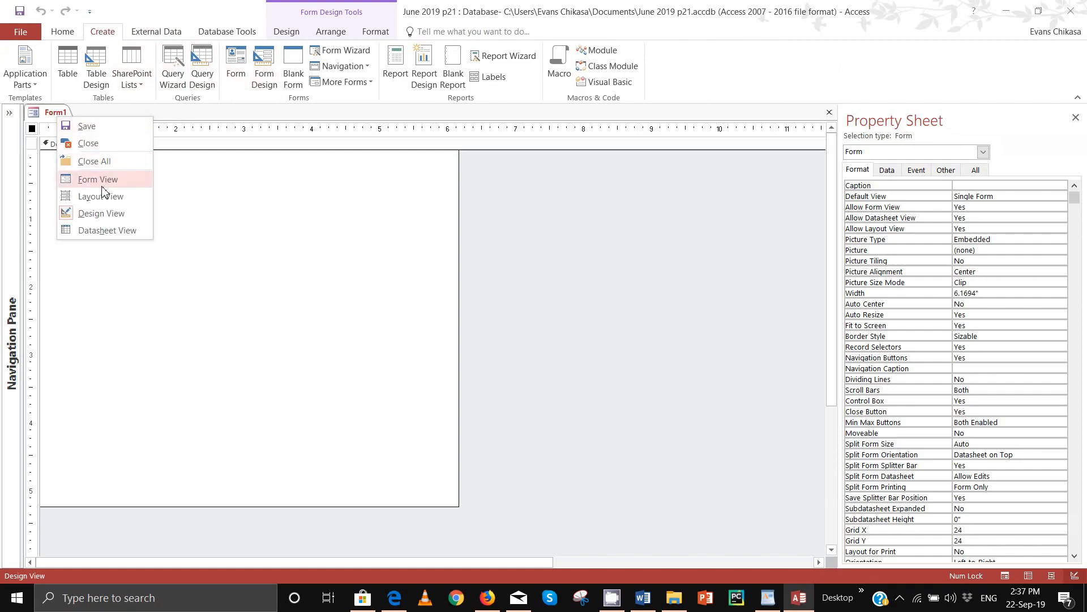
click(88, 143)
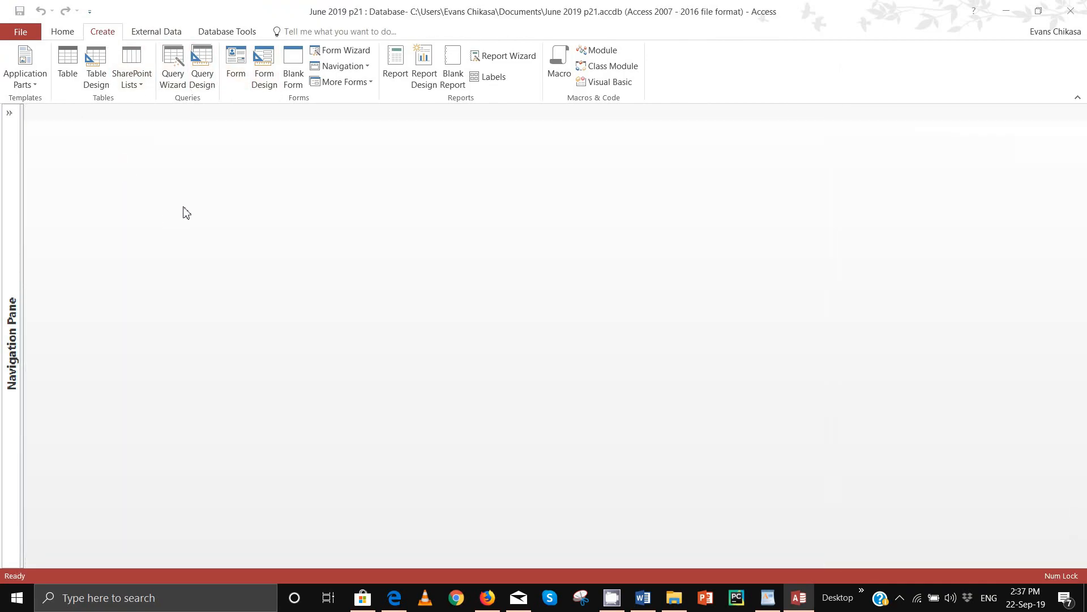
- Create a new query in design view with the tables J219BOOKS and J219GENRE, and enlarge the J219BOOKS field list to show all fields
click(9, 113)
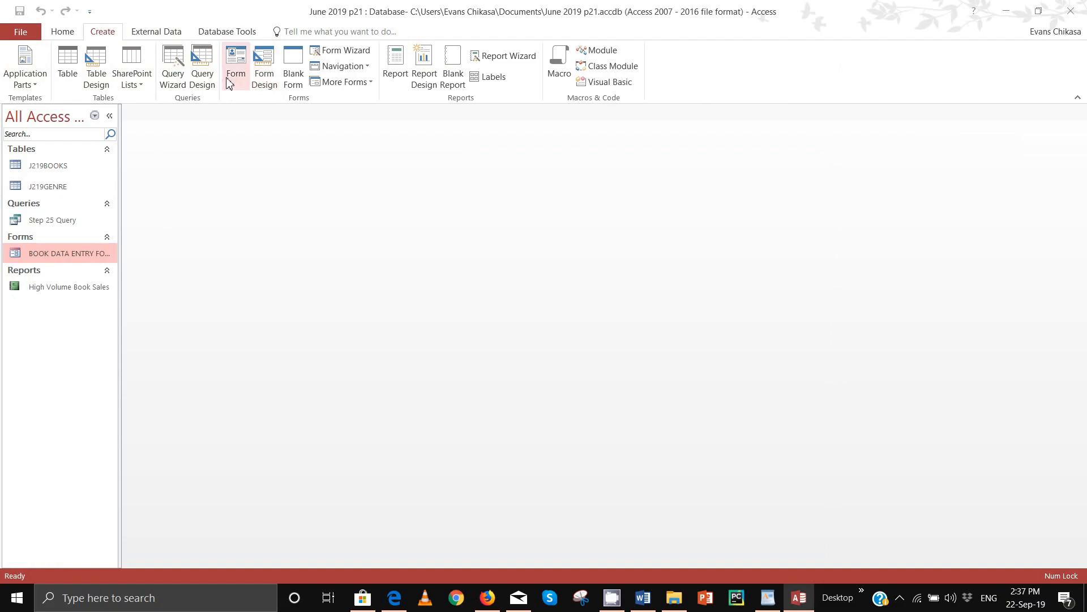
click(205, 69)
shift+click(479, 284)
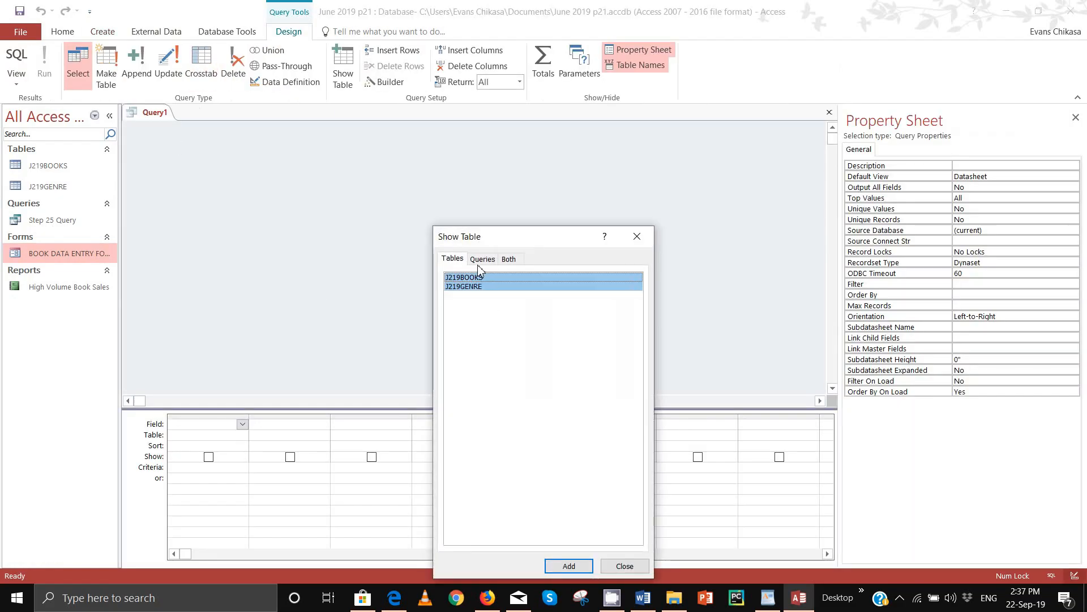
click(568, 565)
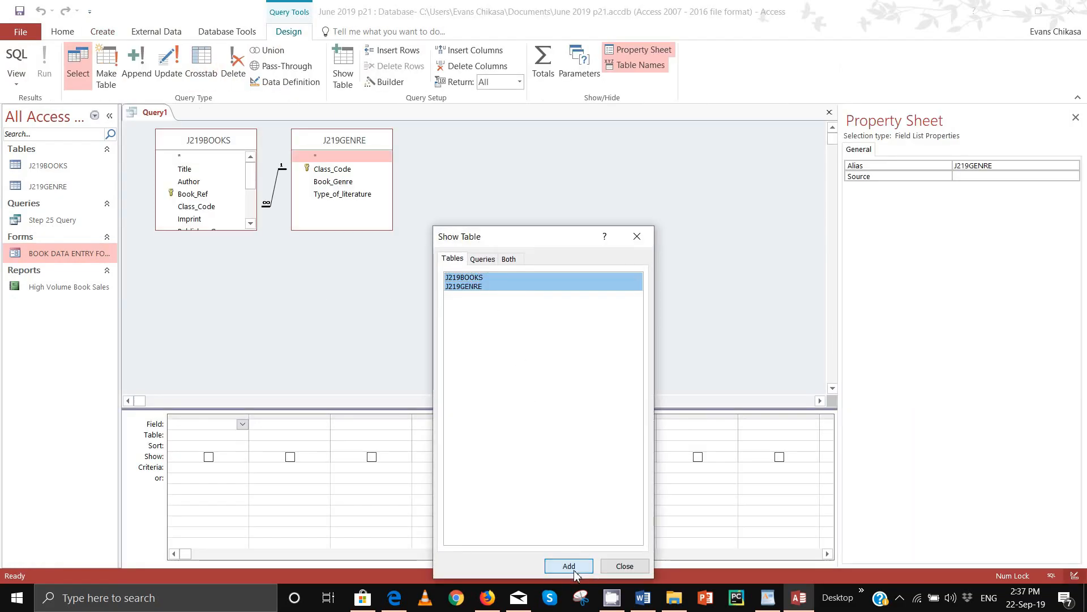
click(624, 566)
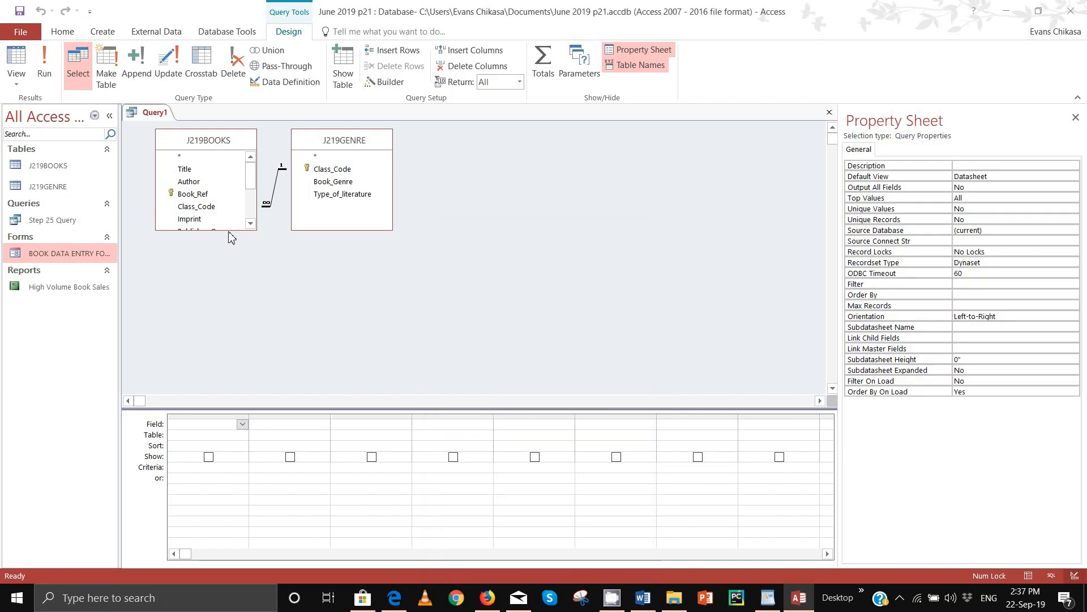
drag(229, 230, 232, 333)
- Place the Access window beside the exam paper, with the navigation pane collapsed and the property sheet closed
click(395, 597)
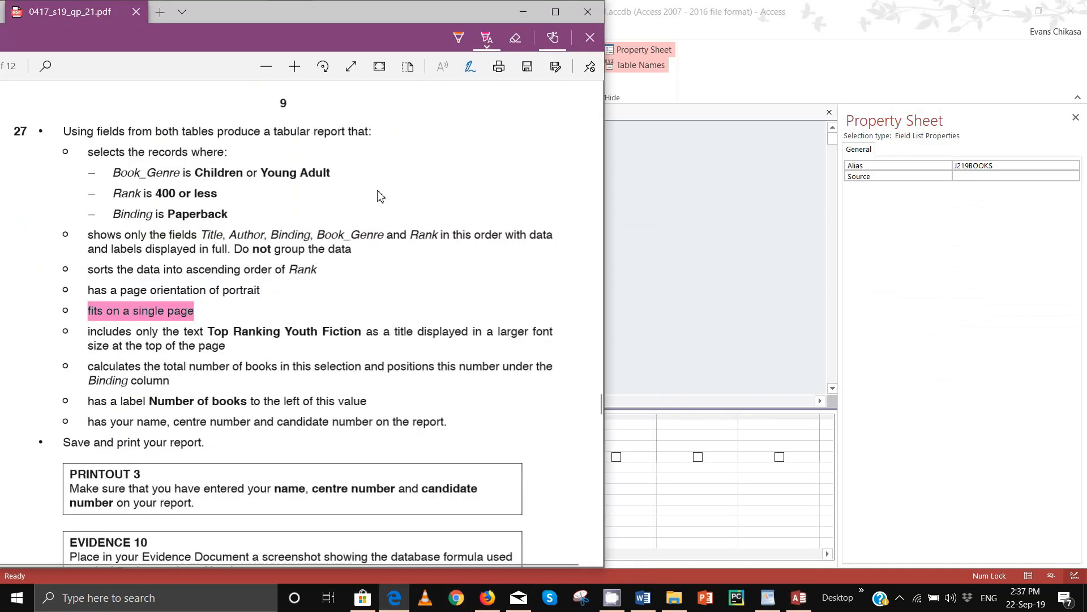
click(1044, 13)
click(1043, 12)
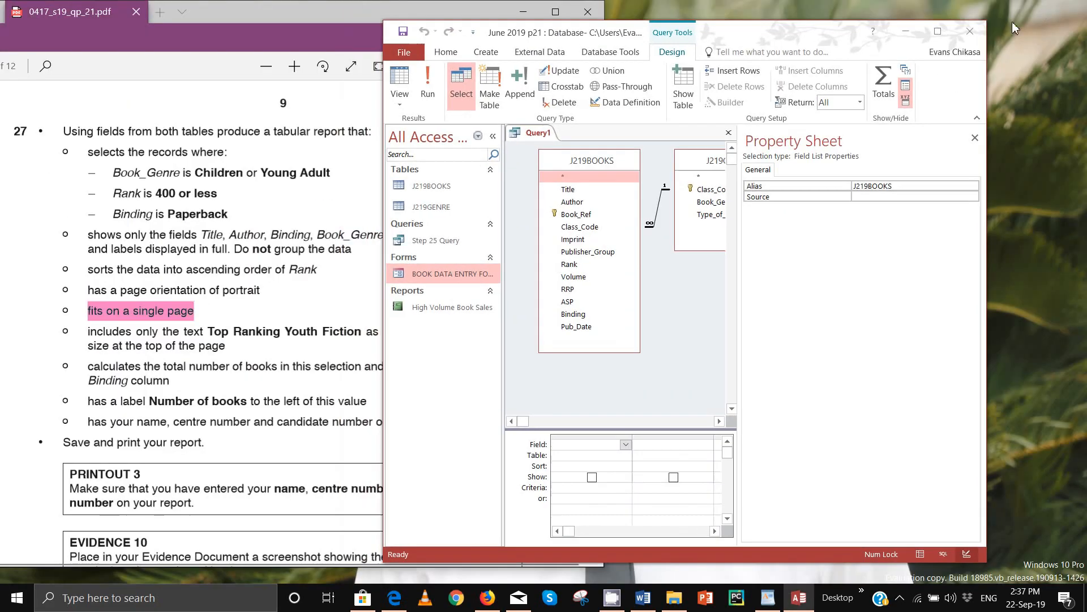
drag(730, 24, 868, 27)
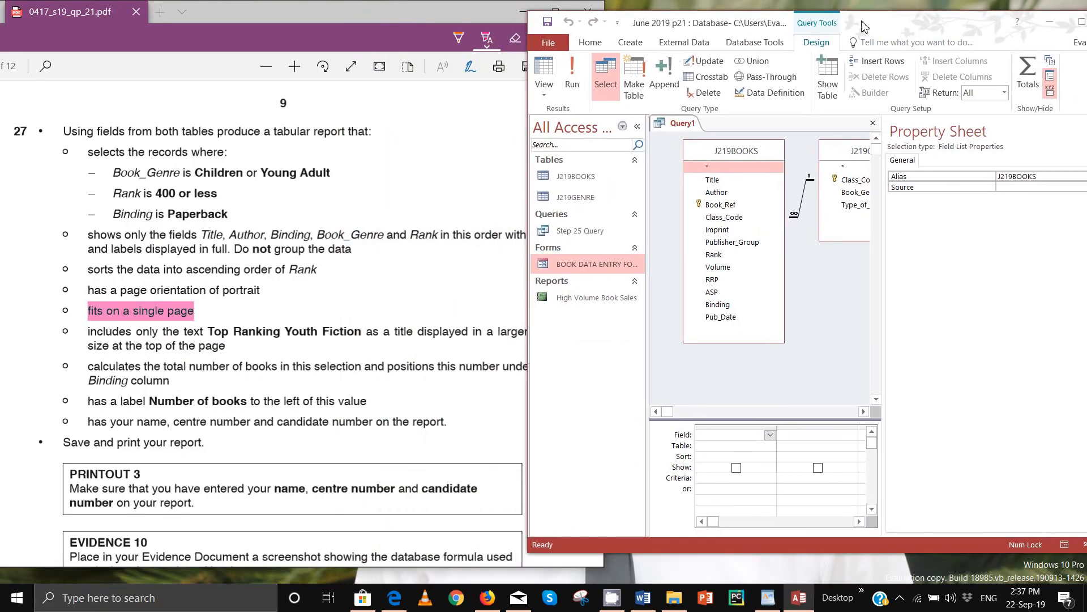
click(640, 125)
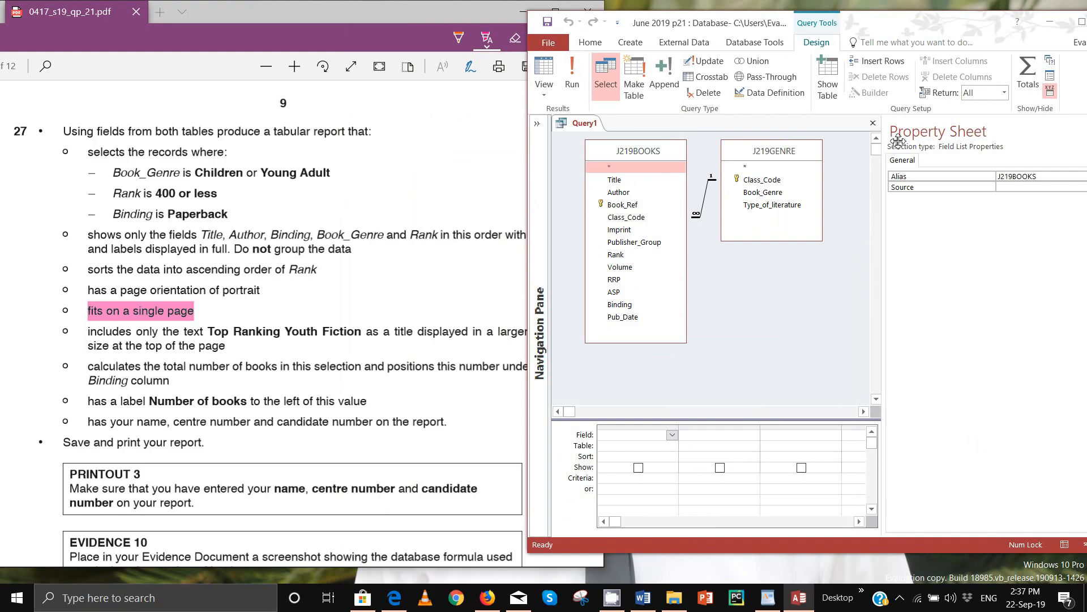
drag(992, 25, 917, 27)
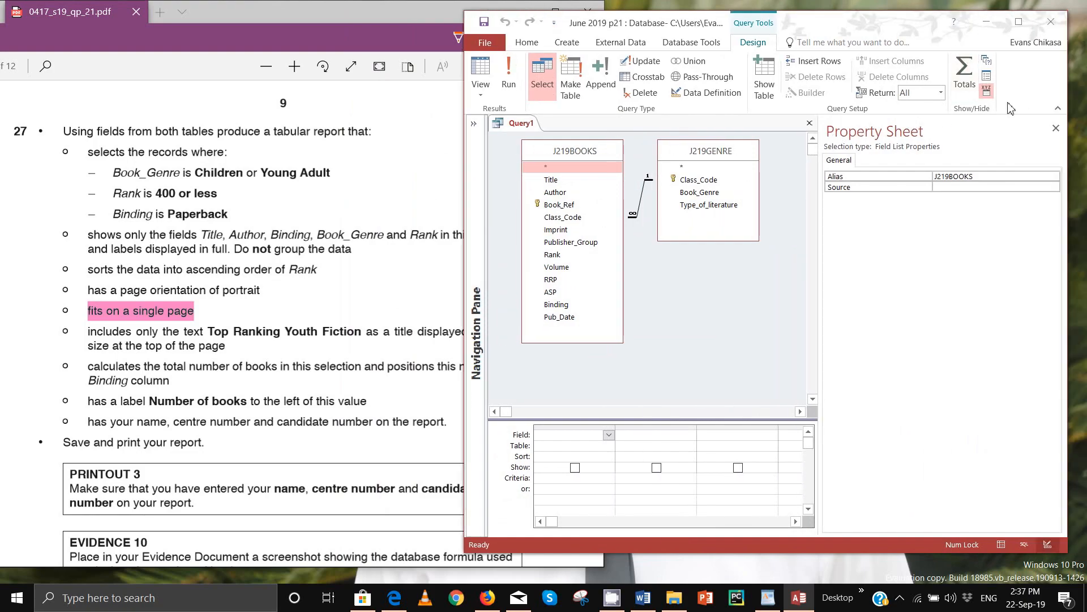
click(1052, 125)
drag(792, 23, 895, 26)
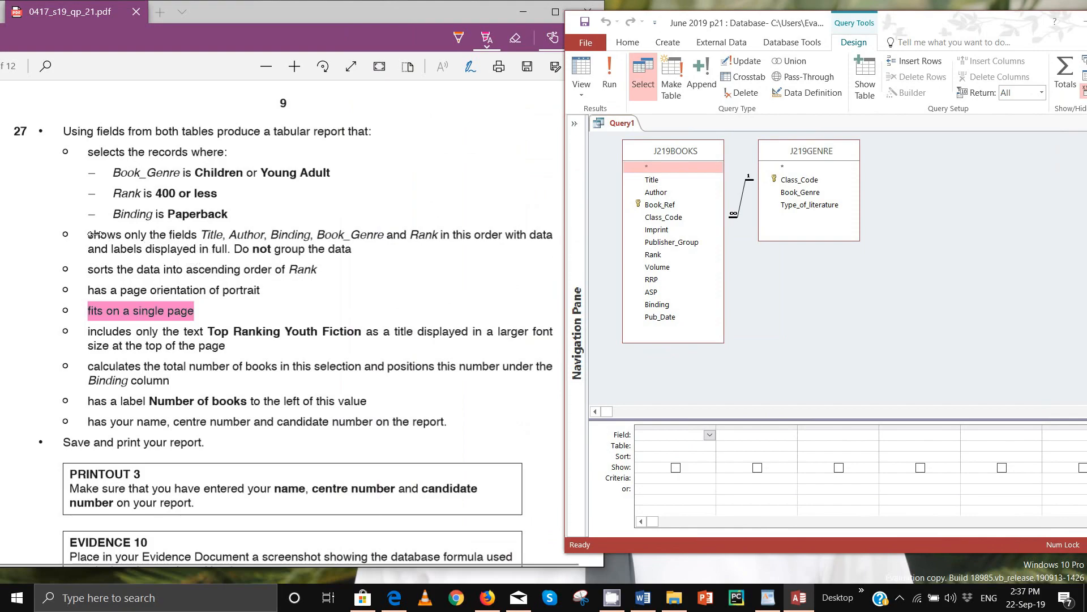
- Highlight the requirement listing the fields to show in task 27 in pink, and return to the query design
drag(86, 234, 357, 250)
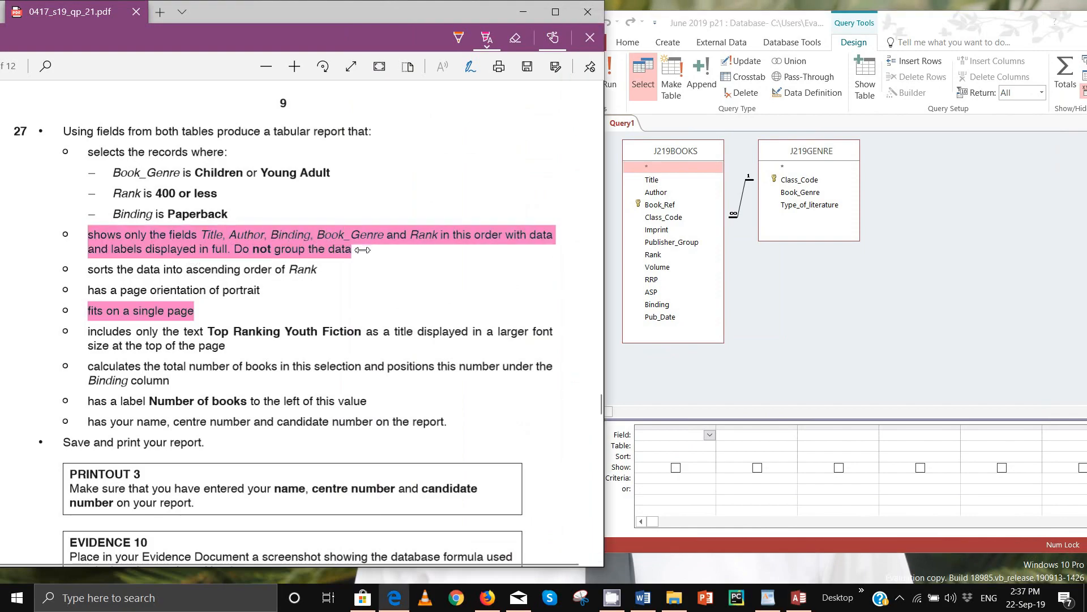
click(925, 22)
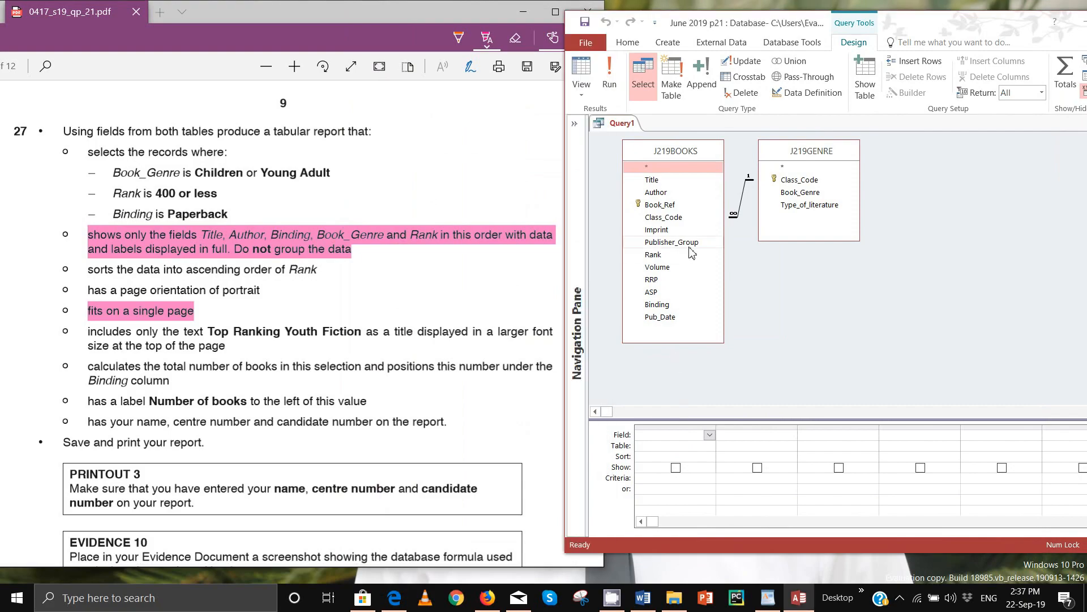
- Add the Title, Author and Rank fields from J219BOOKS to the query grid
double_click(672, 182)
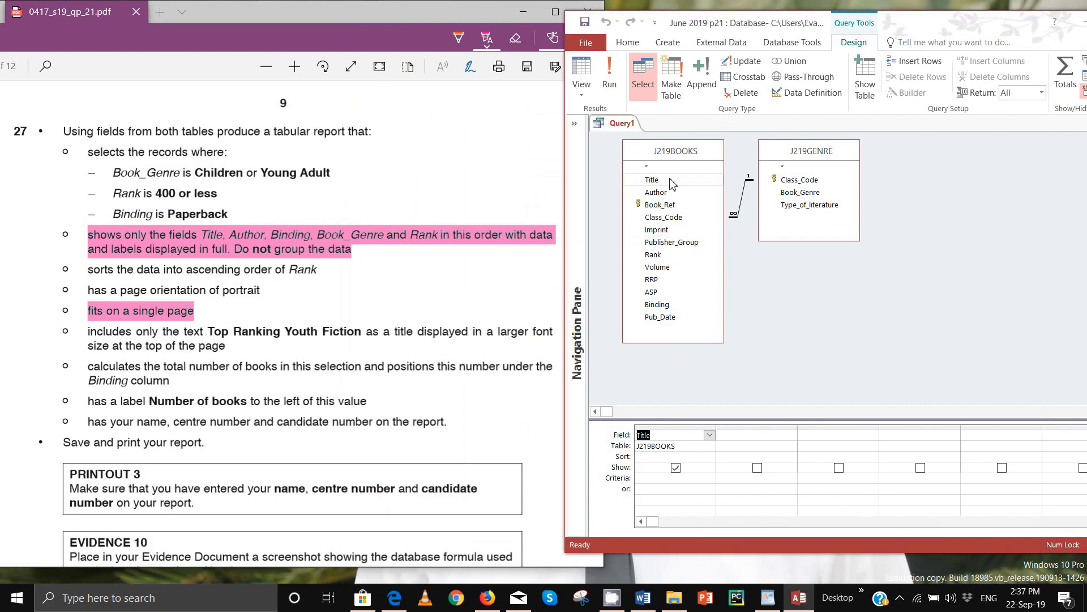
double_click(681, 194)
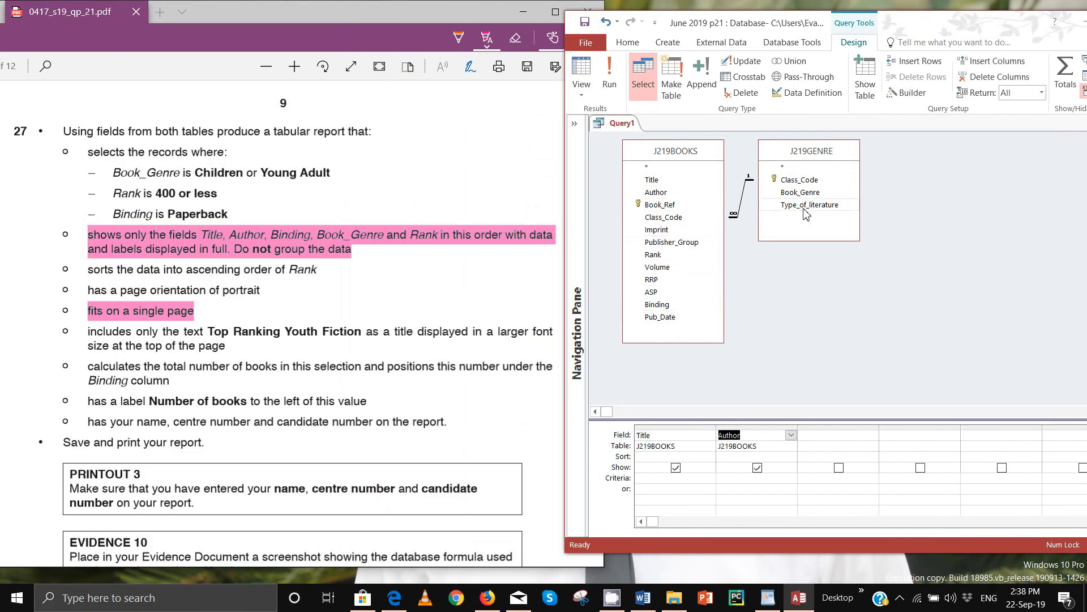
click(786, 195)
click(786, 196)
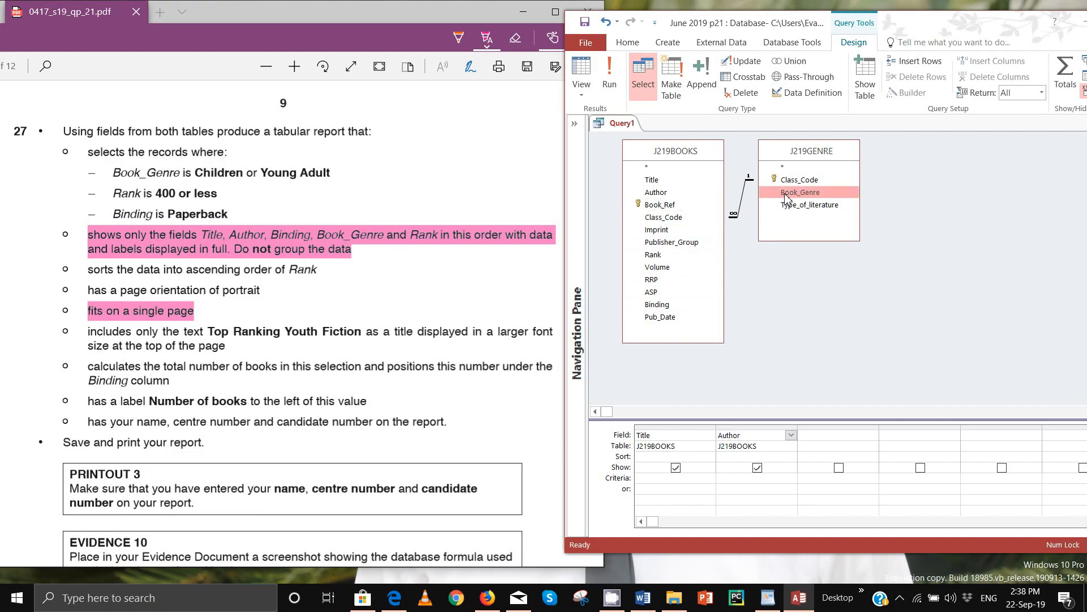
double_click(657, 255)
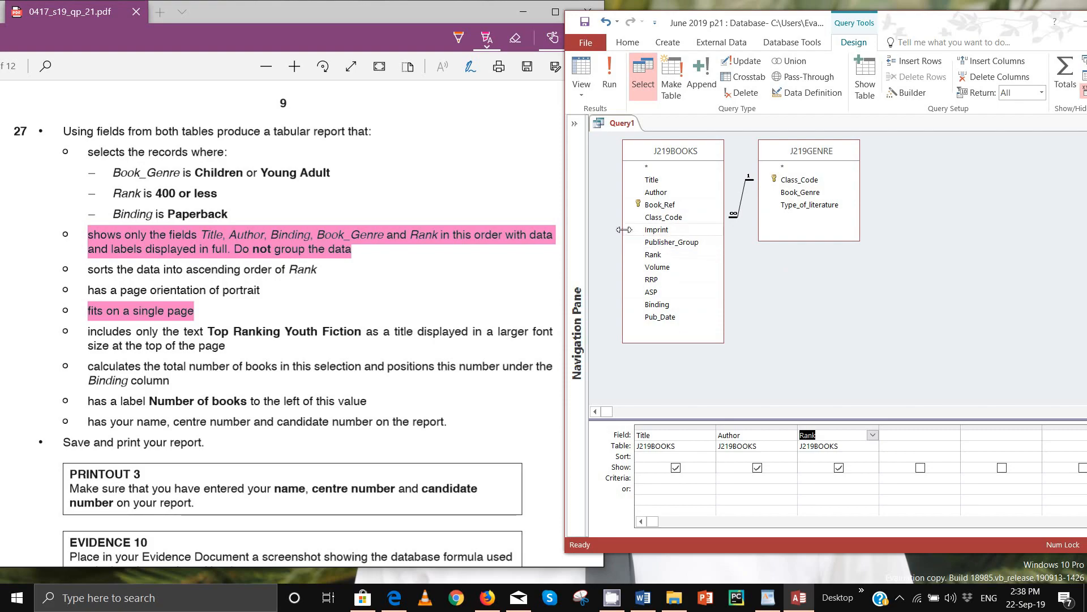
- Highlight the Book_Genre criterion "Children or Young Adult" in task 27 in pink
click(234, 236)
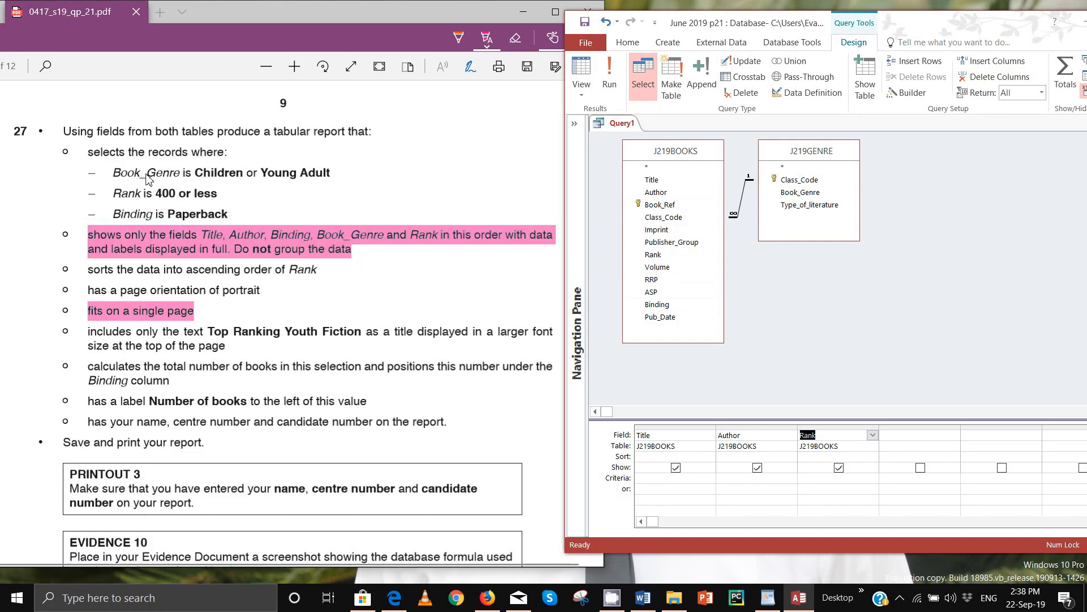
click(200, 179)
drag(196, 176, 331, 176)
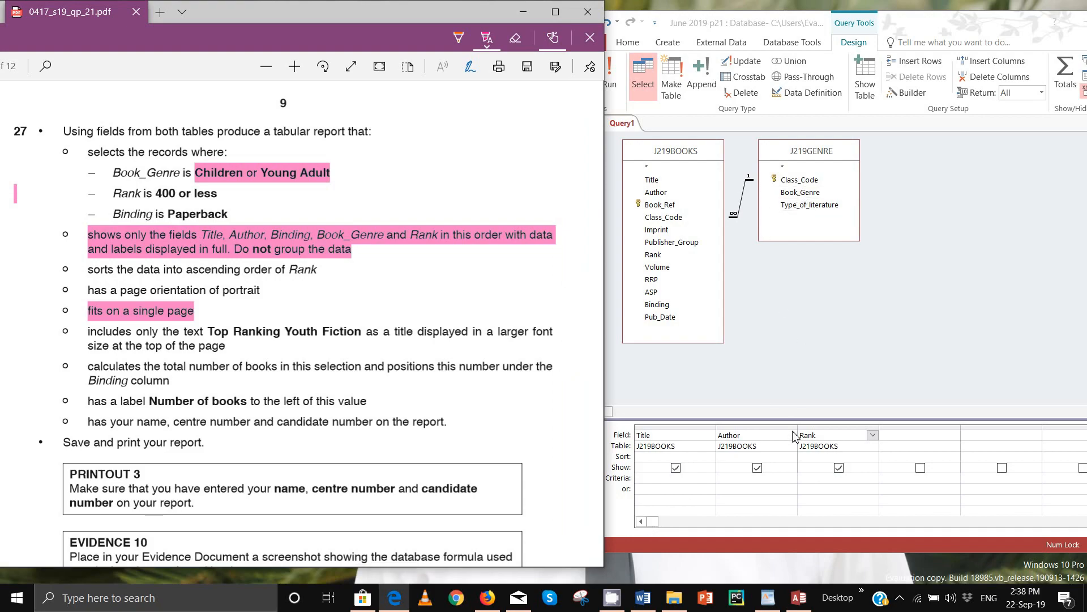
- Add the Book_Genre field from J219GENRE to the query grid after the Rank column
click(823, 427)
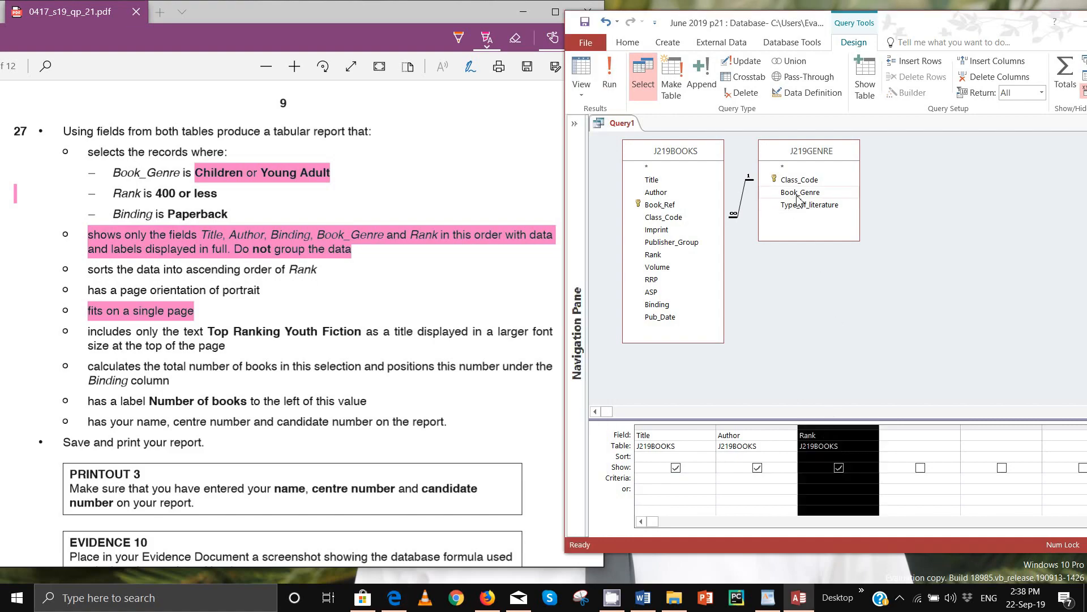
drag(799, 198, 901, 435)
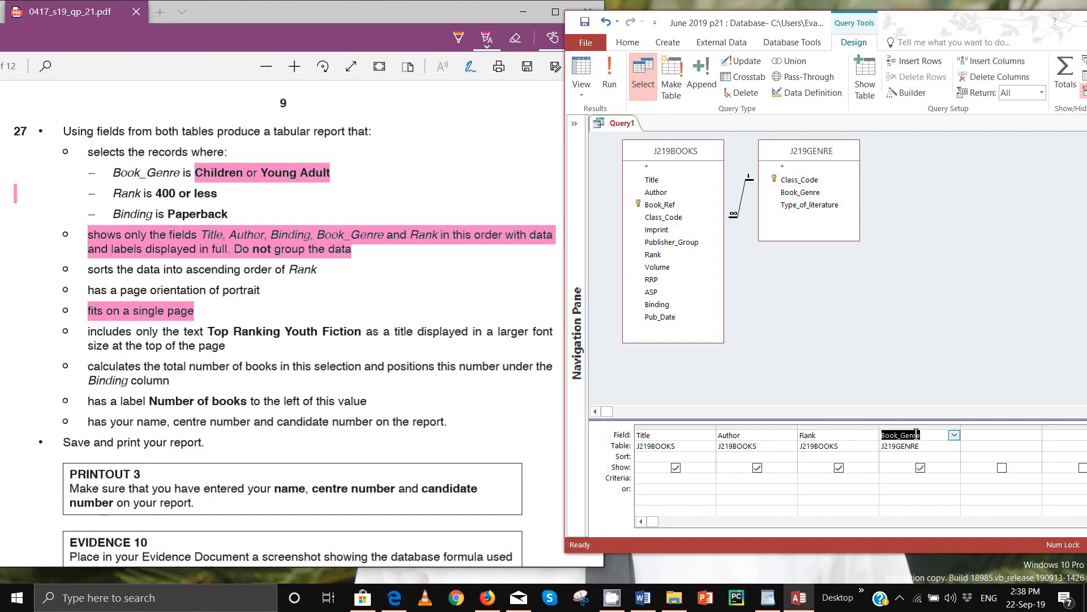
- Move the Rank column after Book_Genre in the query grid by cutting it and adding the Rank field again
click(940, 439)
drag(904, 428, 837, 434)
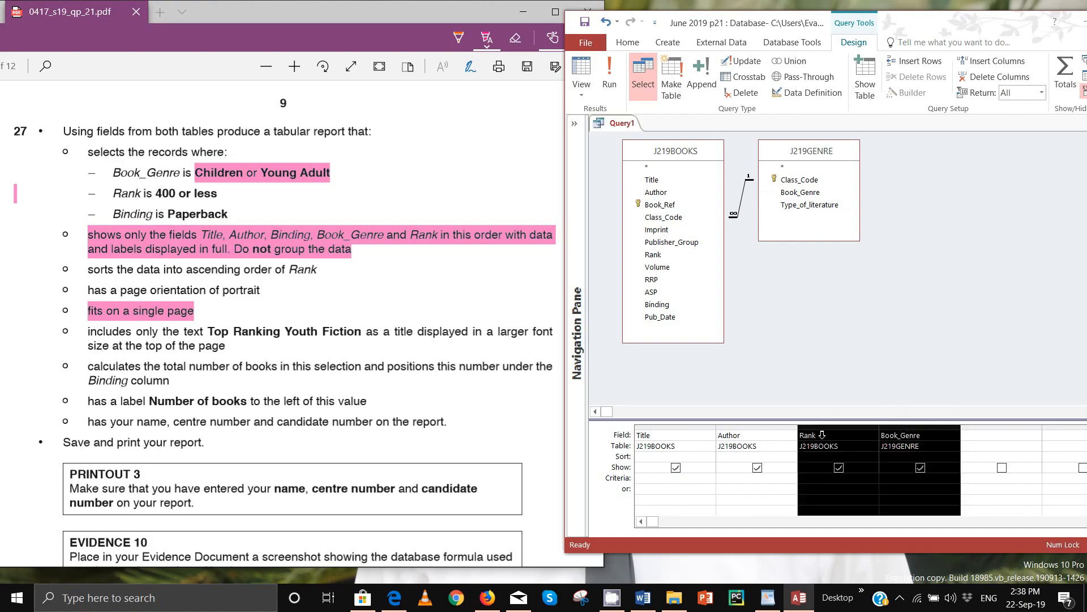
click(828, 436)
click(832, 428)
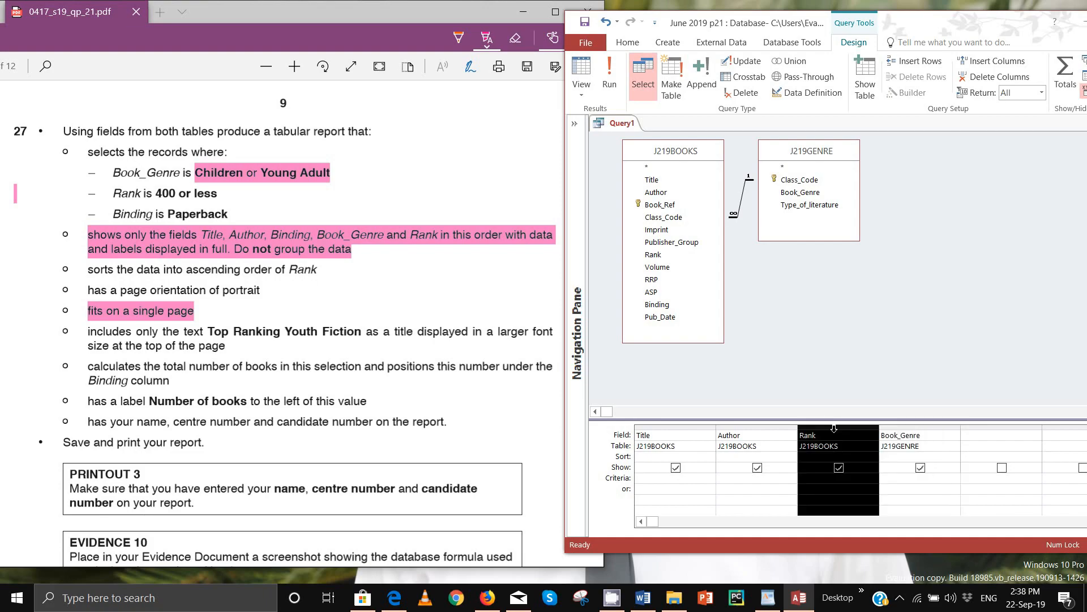
right_click(833, 429)
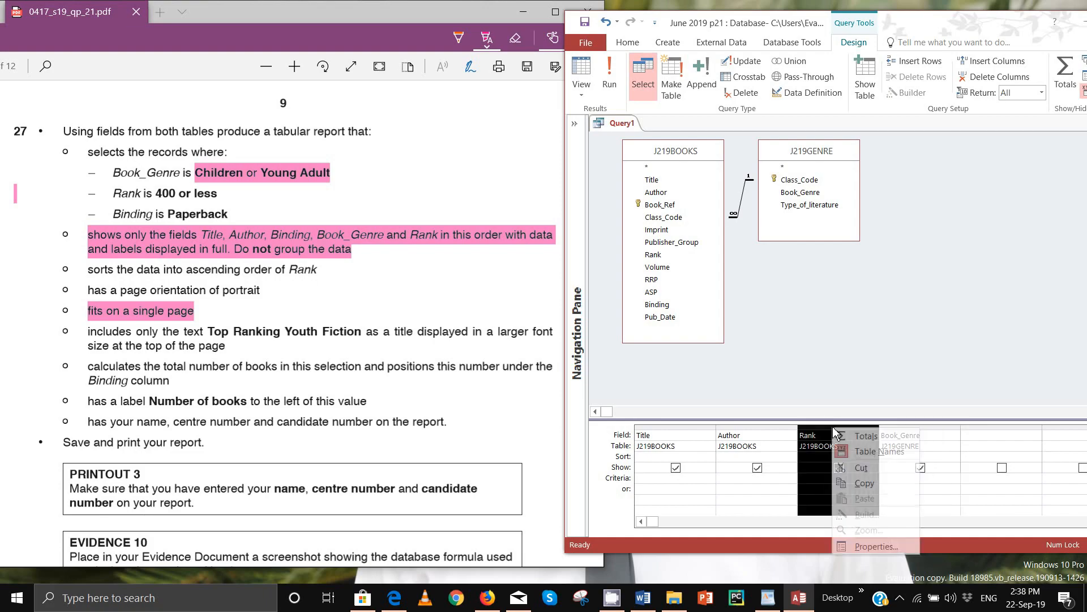
click(860, 467)
click(896, 436)
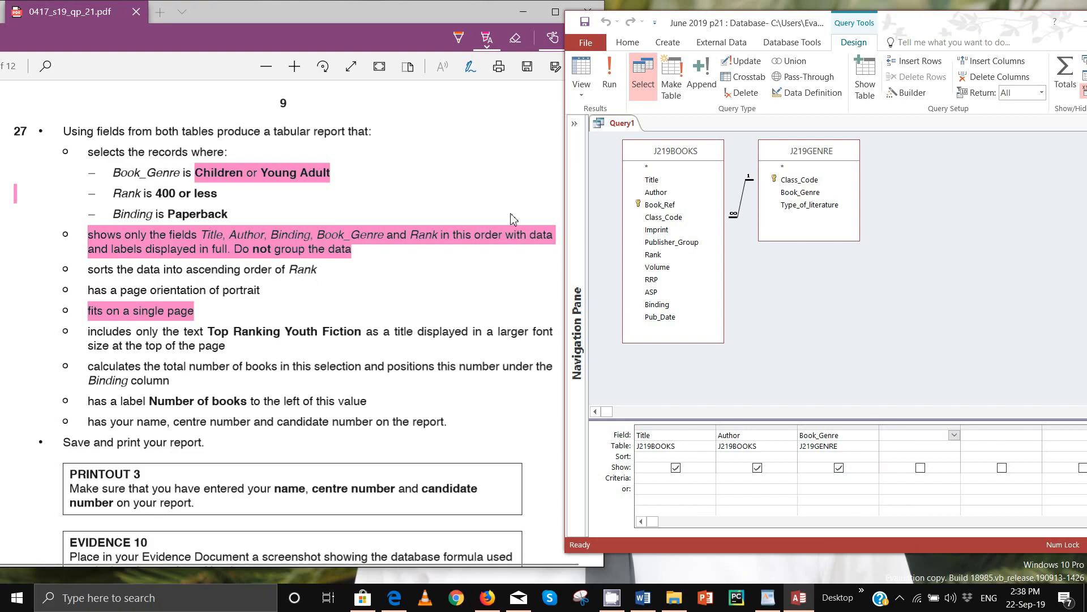
click(664, 255)
double_click(664, 256)
- Enter the criteria Children or Young Adult for Book_Genre and <=400 for Rank
double_click(963, 29)
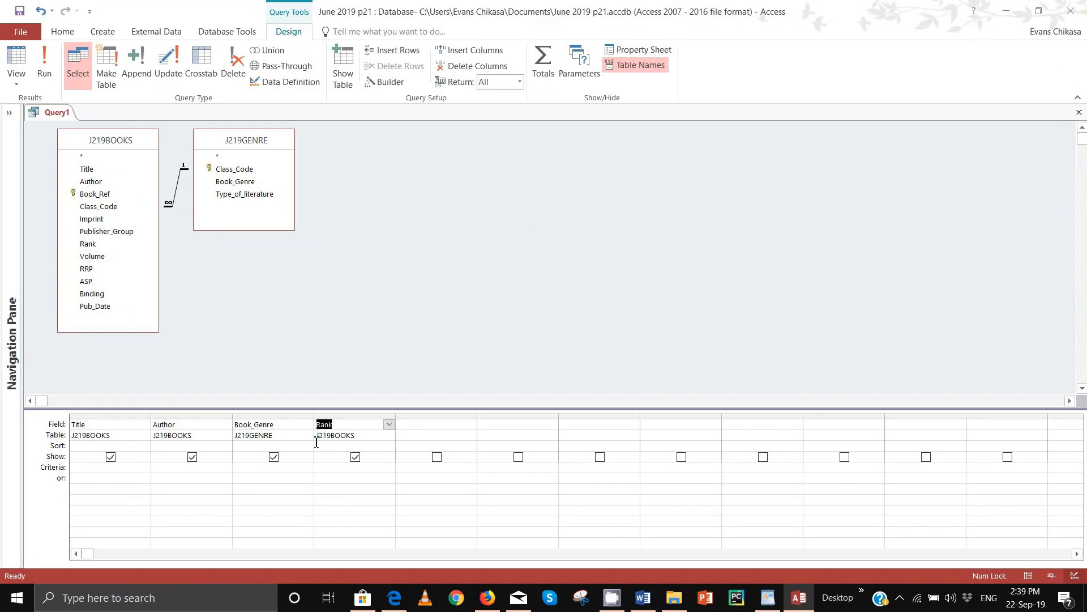
click(279, 472)
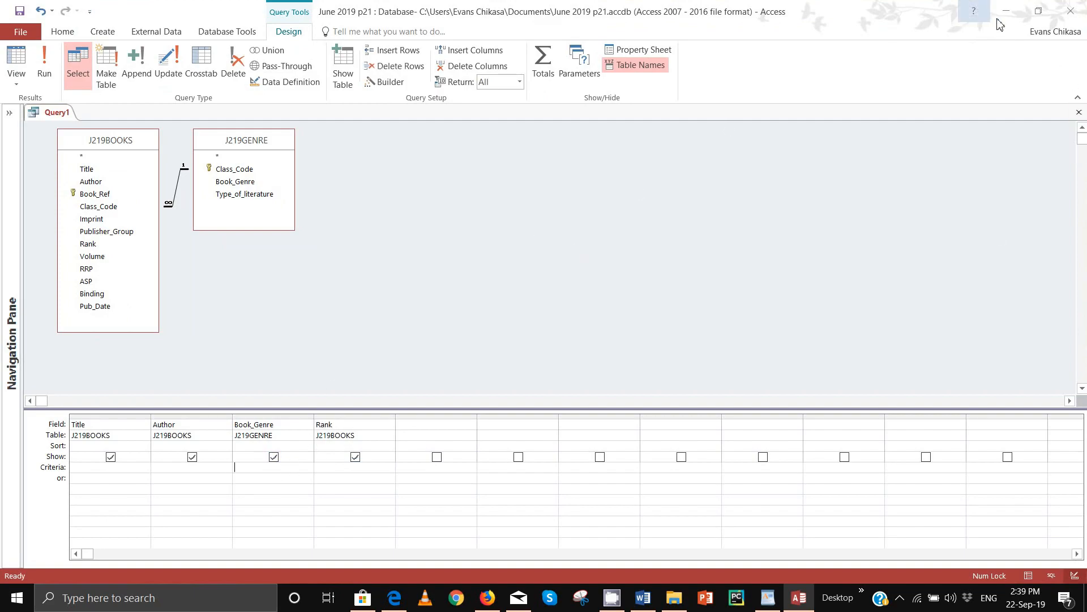
click(1039, 13)
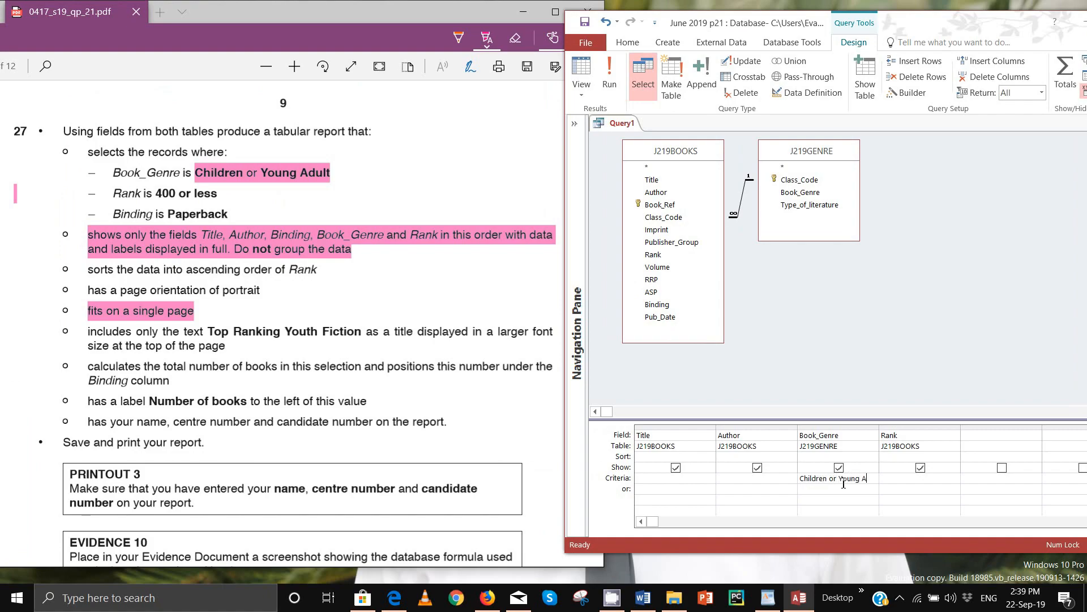
text(ult)
click(836, 497)
click(728, 430)
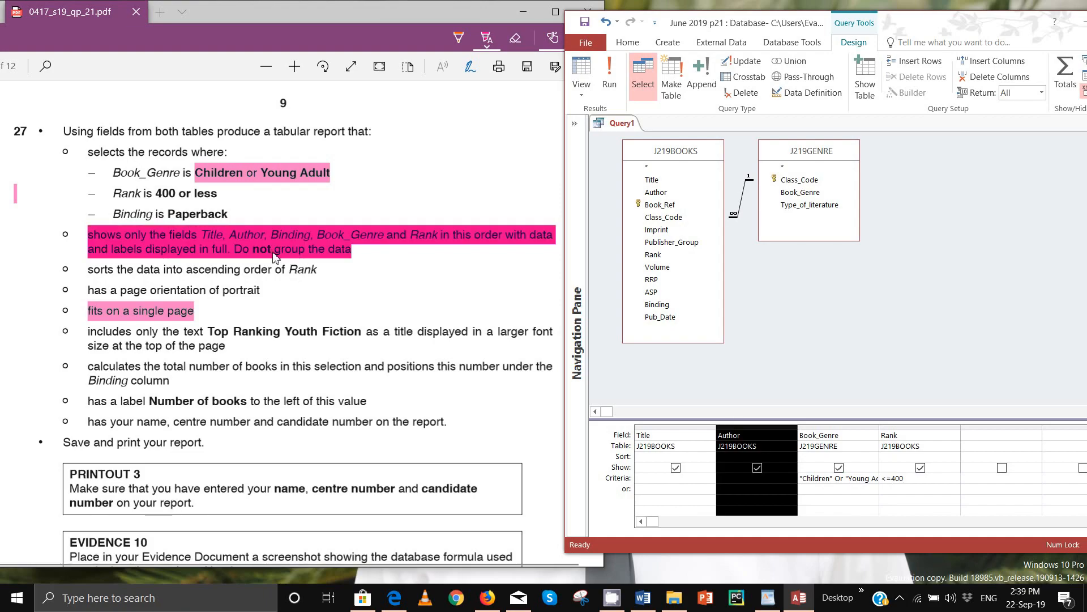
click(817, 429)
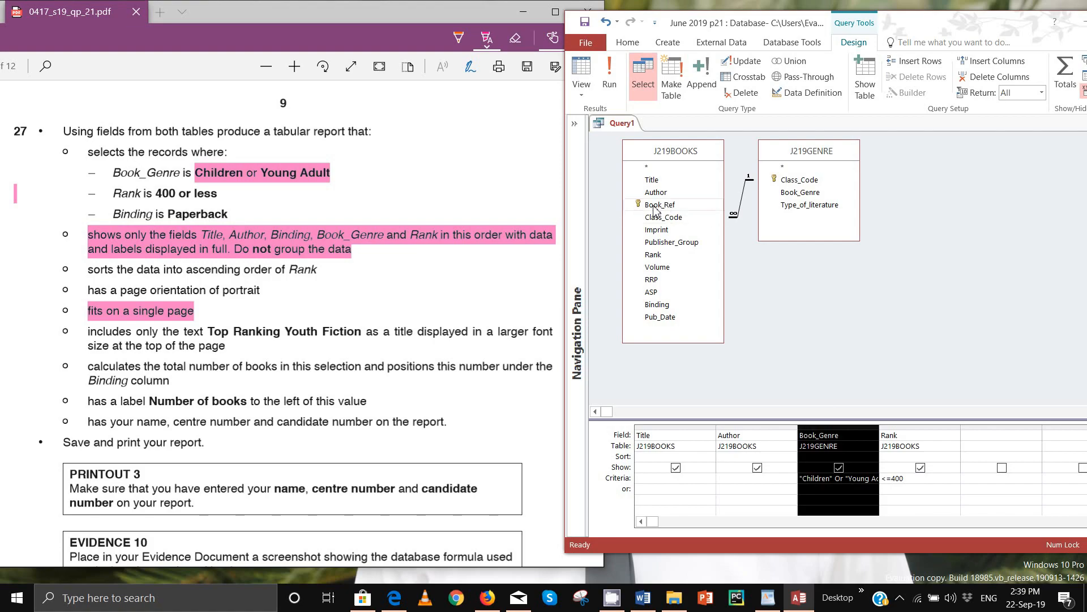
click(672, 305)
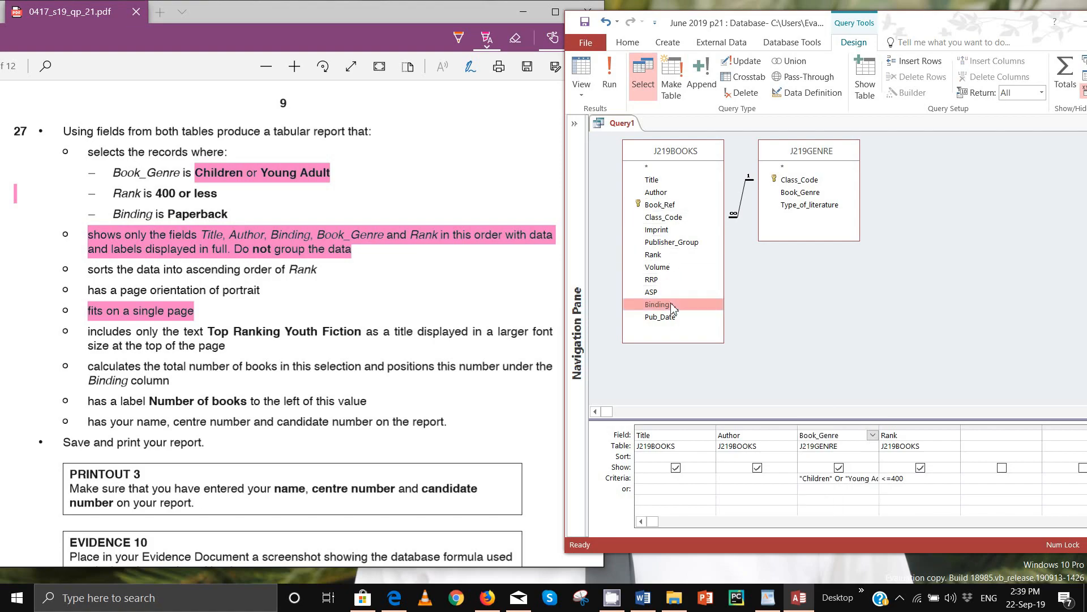
double_click(671, 306)
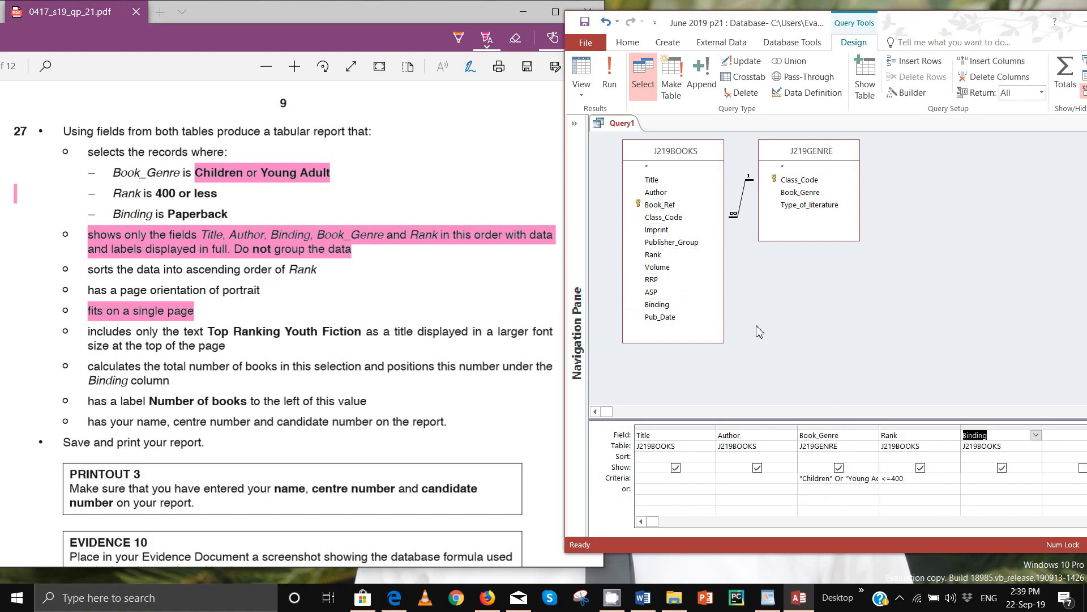
click(1023, 429)
key(Delete)
- Remove the Book_Genre and Rank columns from the query grid, keeping Title and Author
click(819, 429)
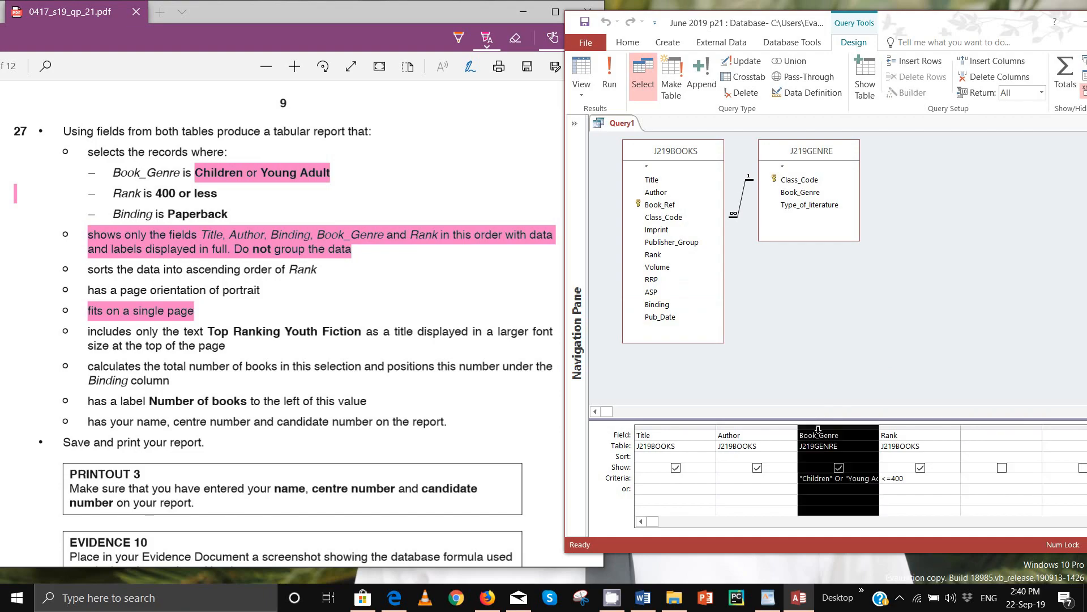
key(ctrl+v)
key(ctrl+z)
key(Delete)
click(840, 428)
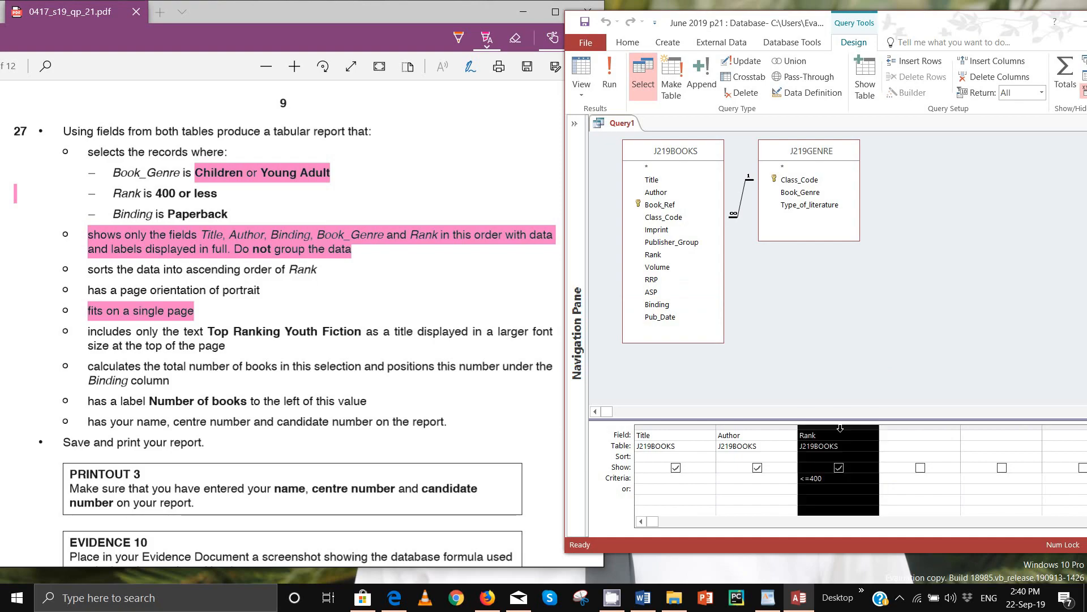
key(Delete)
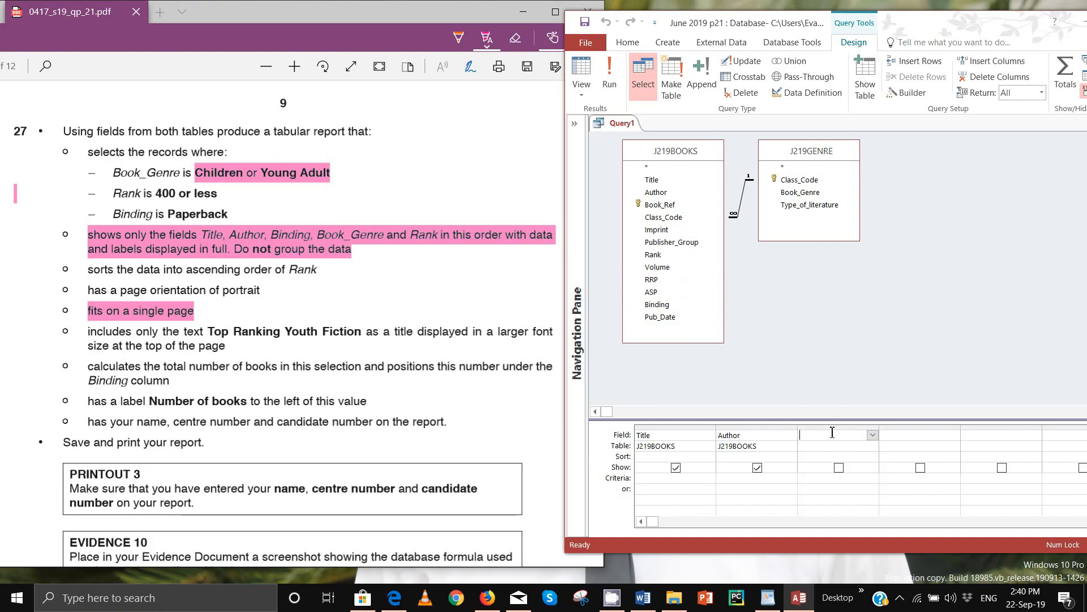
- Add the Binding, Book_Genre and Rank fields to the query grid after Author, in that order
double_click(656, 305)
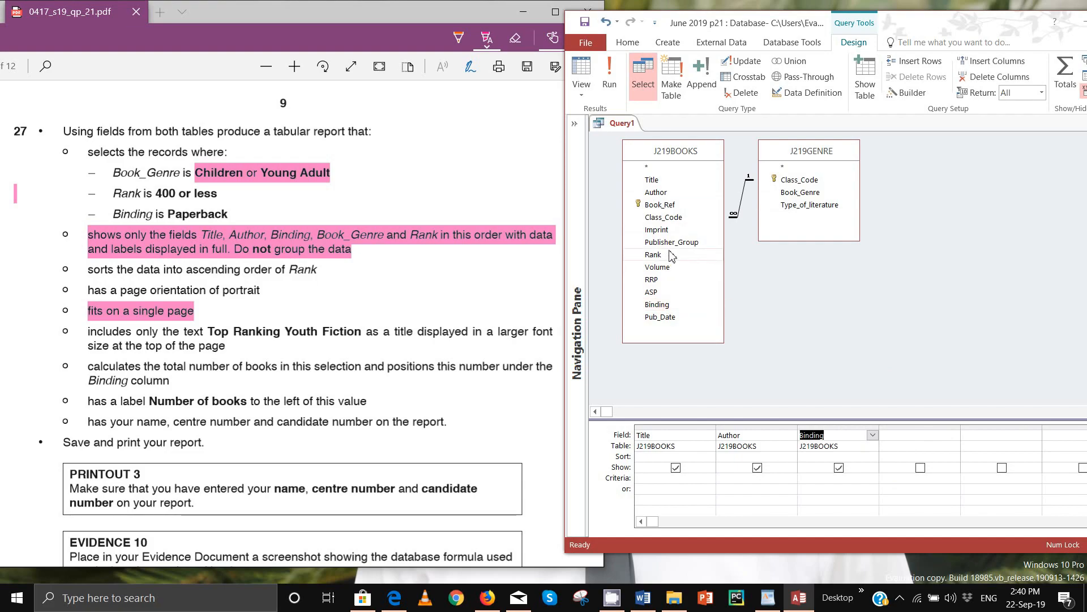
double_click(804, 193)
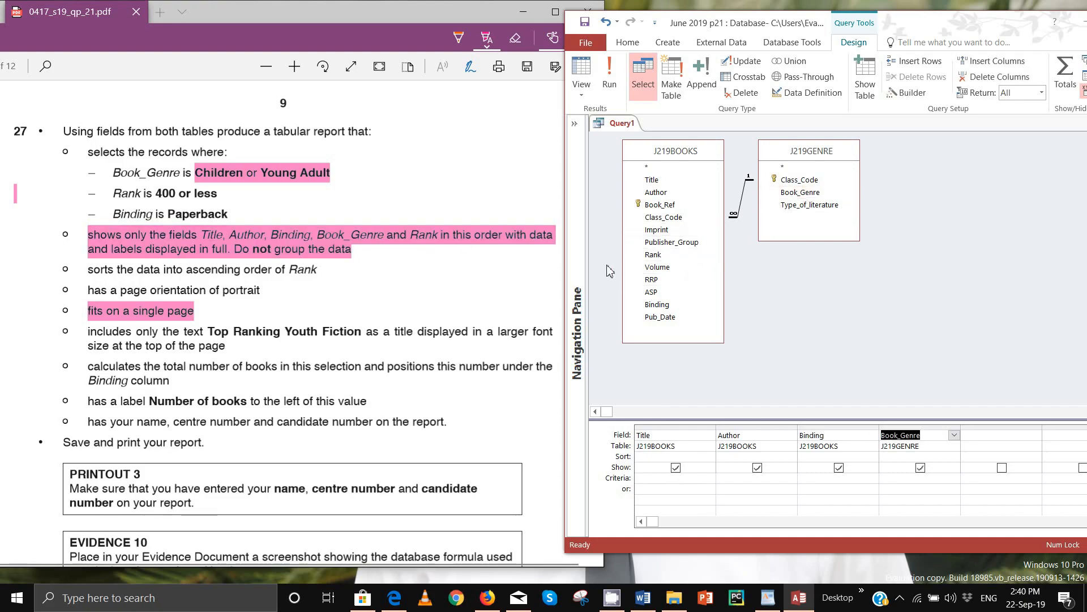
double_click(653, 254)
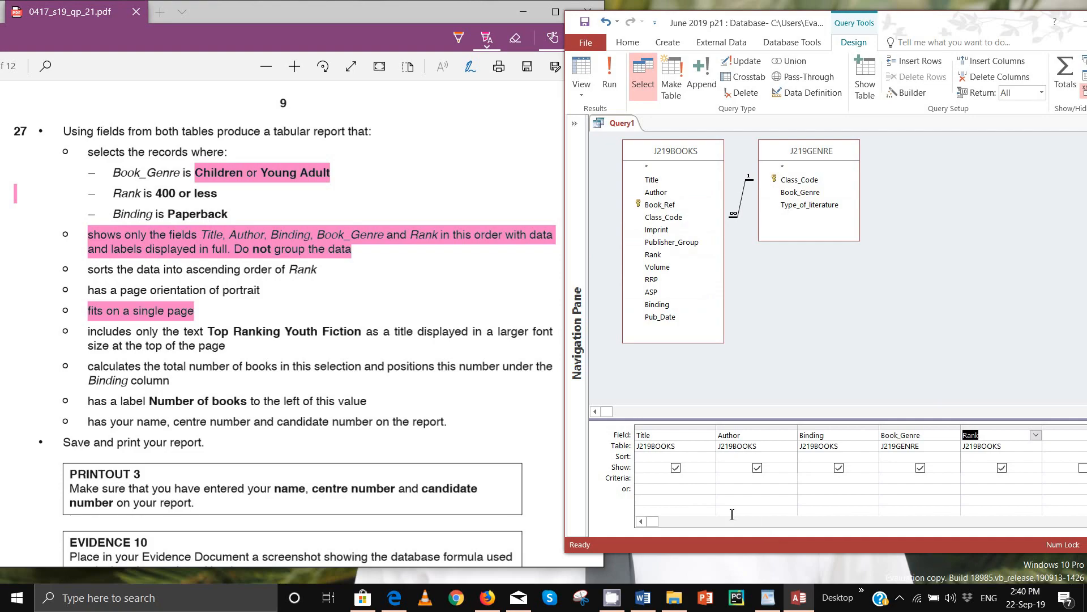
- Set the criteria to Children or Young Adult for Book_Genre, <=400 for Rank and Paperback for Binding
click(900, 479)
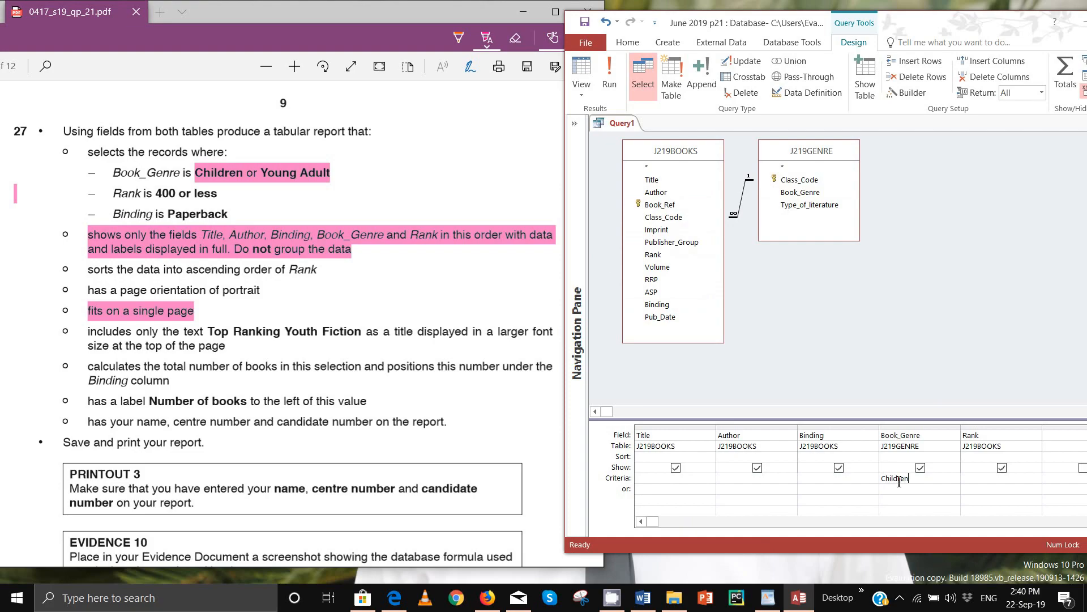
text(Children or Young Adult)
click(983, 479)
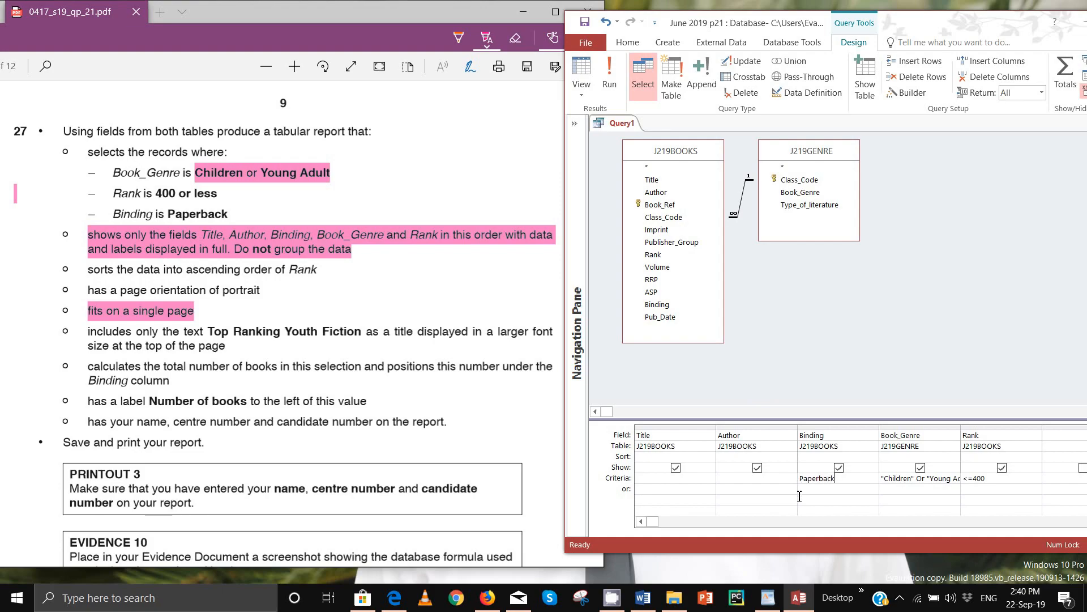
- Run the query and fit all the result columns to the width of their contents
click(609, 74)
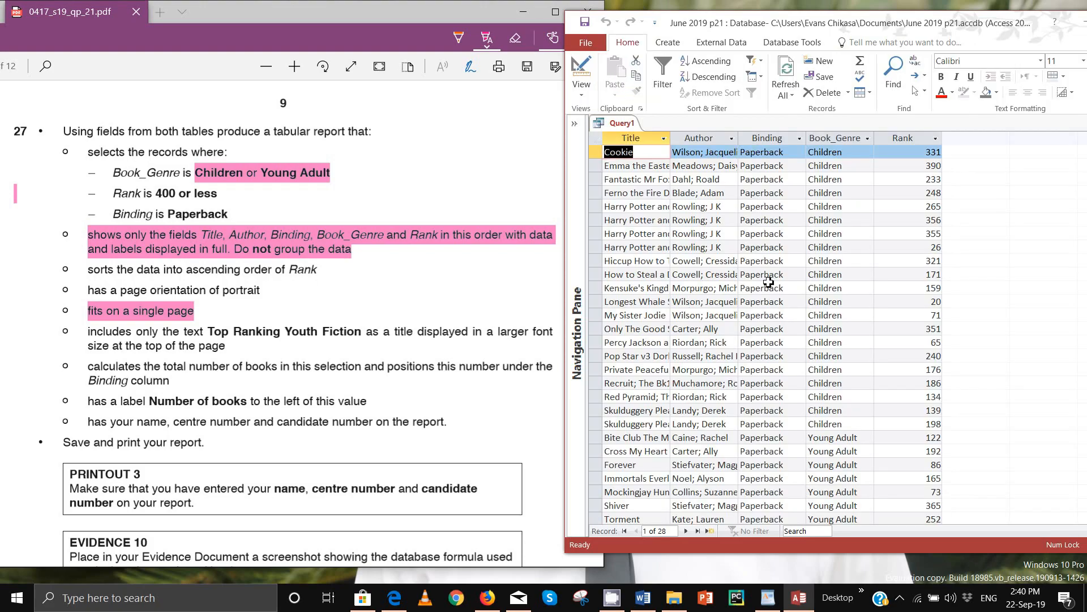
click(597, 138)
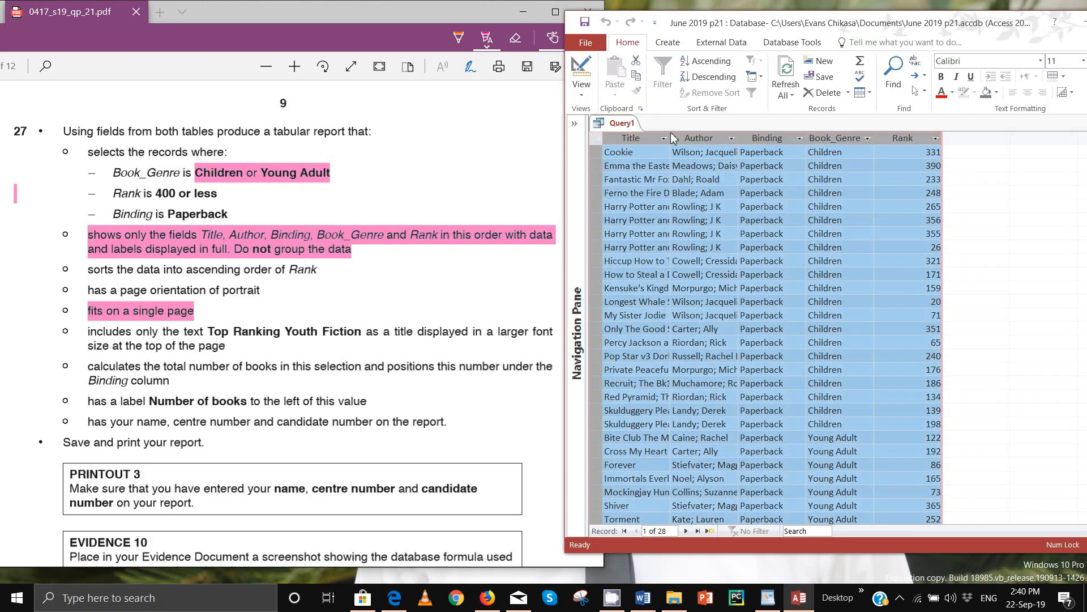
double_click(670, 139)
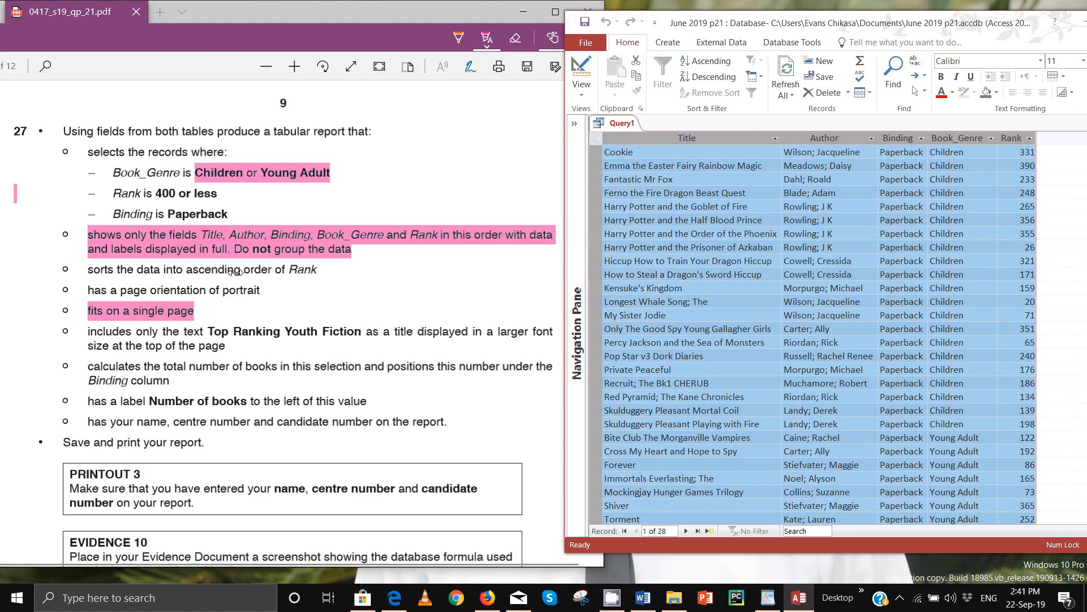
- Highlight the Book_Genre, Rank and Binding selection criteria of task 27 in pink, and return to the Access query results
drag(114, 173, 243, 220)
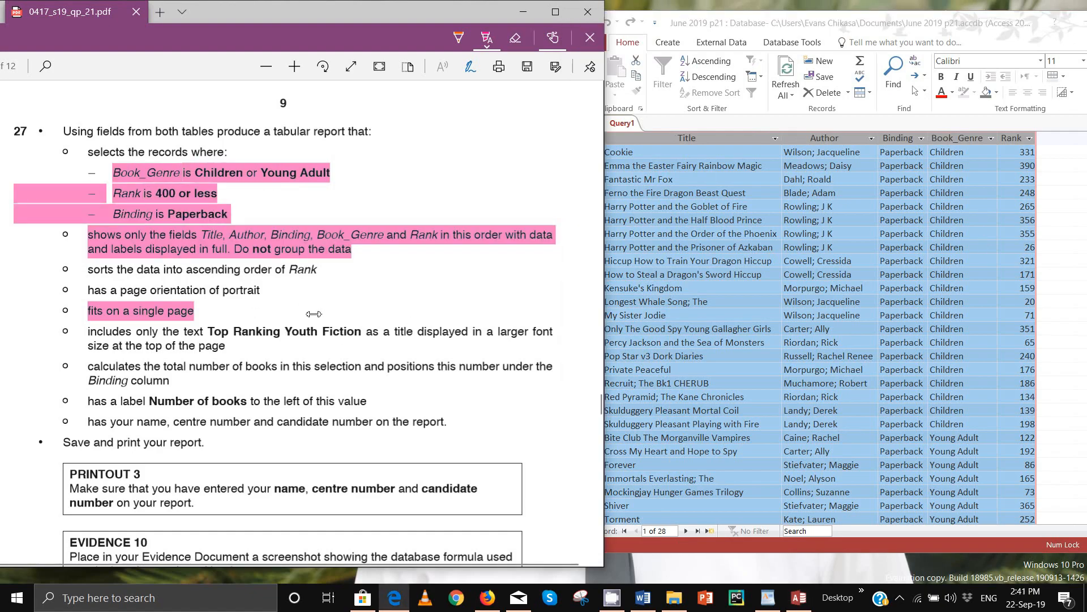
scroll(376, 202, down, 1)
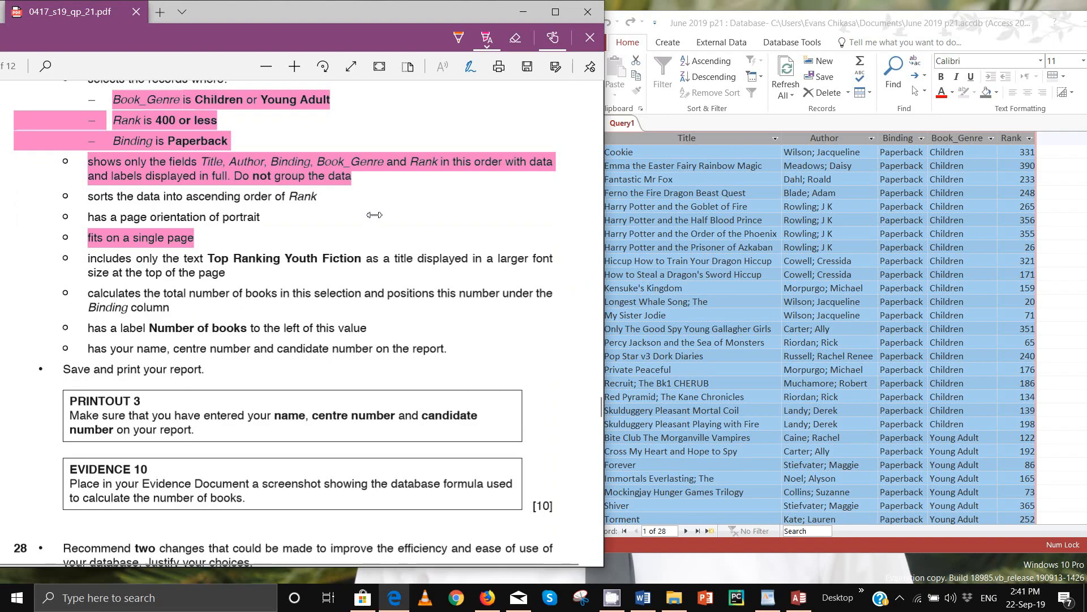
click(854, 31)
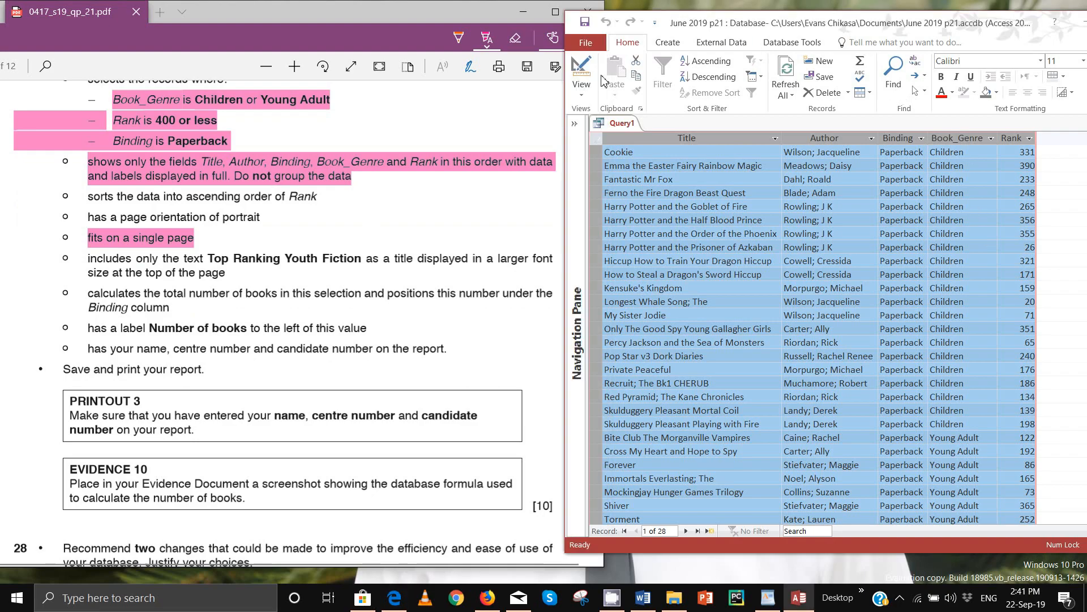
- Save the query as "Step 27 Query" and close it
scroll(358, 216, up, 3)
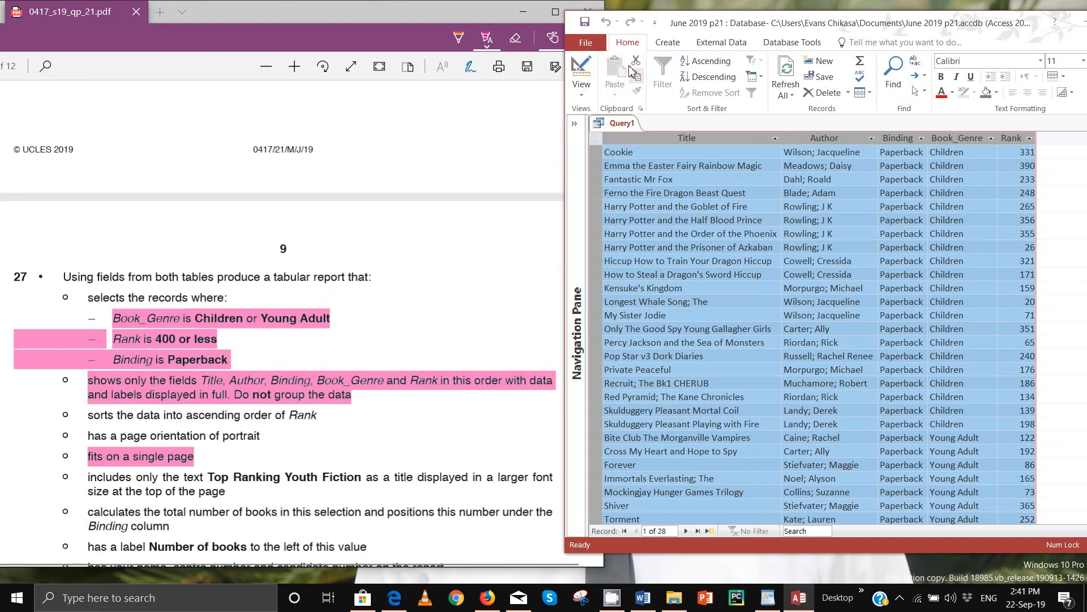
click(582, 86)
click(753, 135)
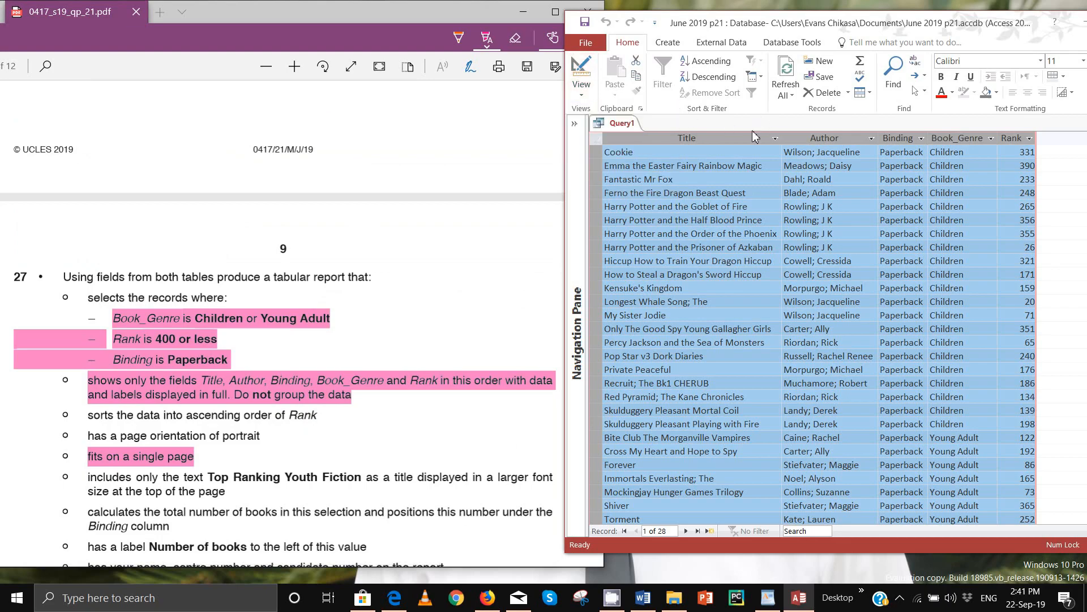
right_click(610, 130)
click(656, 130)
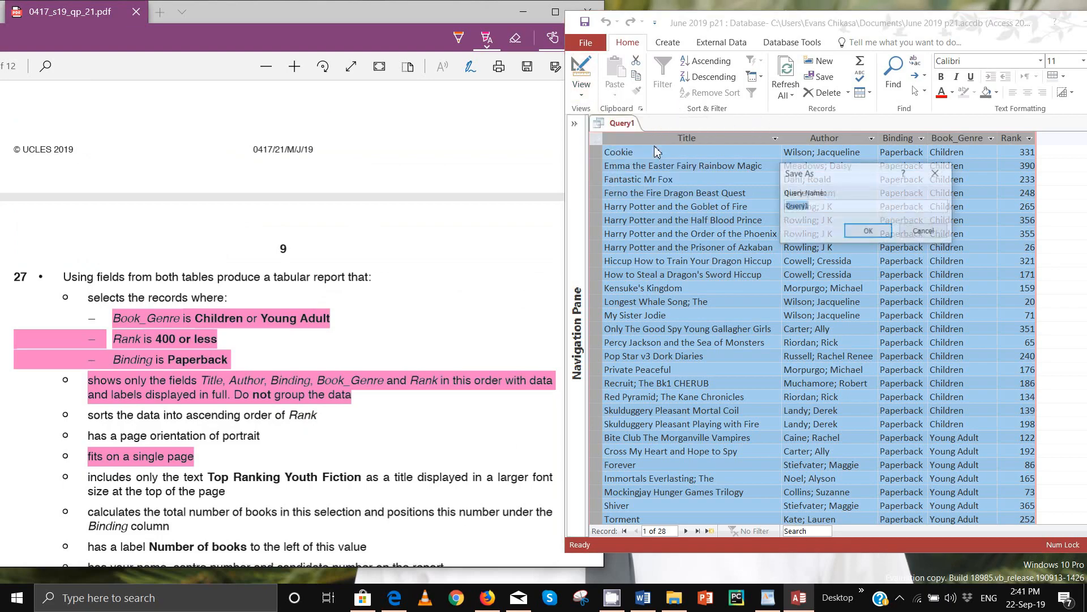
text(Step 27)
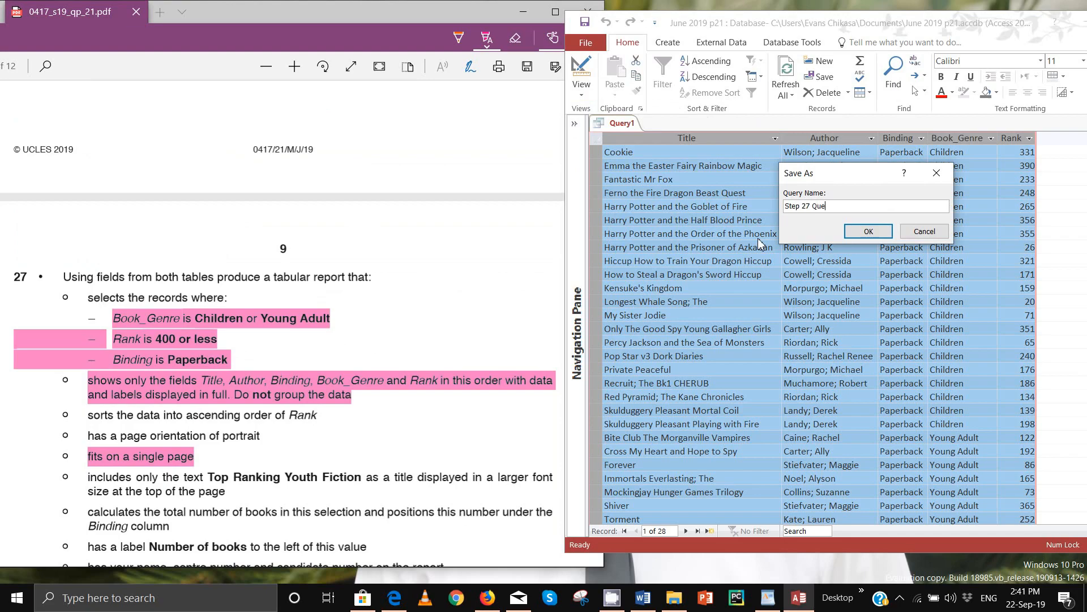
click(865, 233)
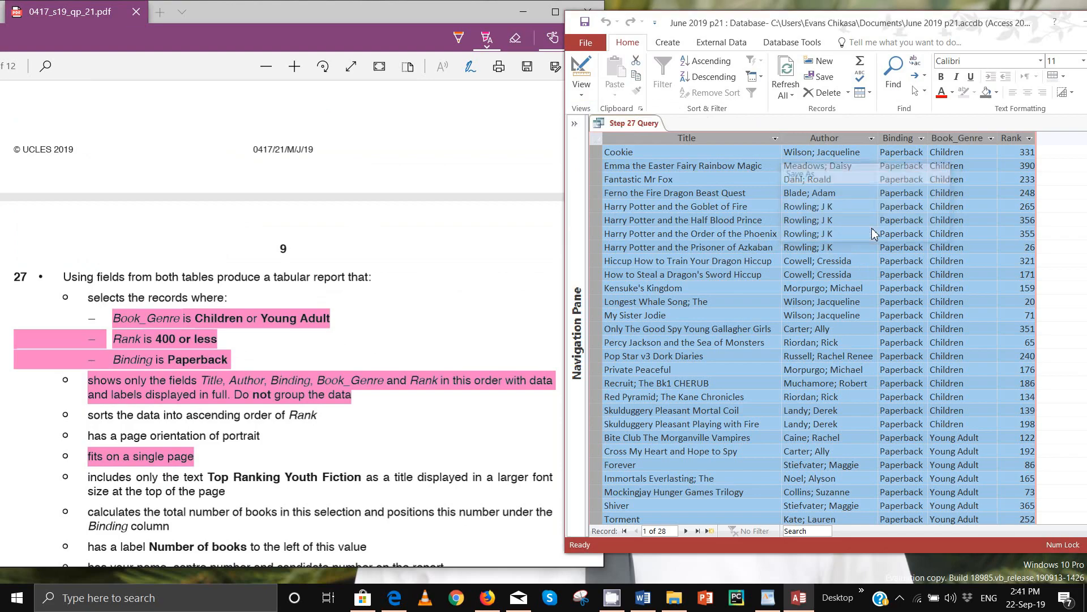
click(697, 163)
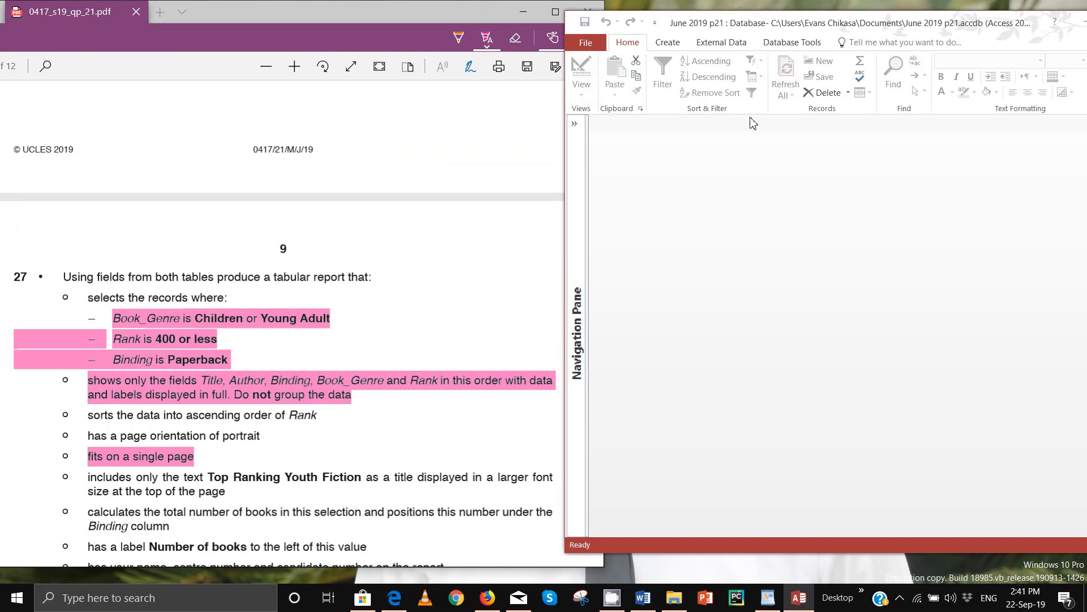
- Maximize the Access window and start the Report Wizard for a new report
click(747, 46)
click(670, 44)
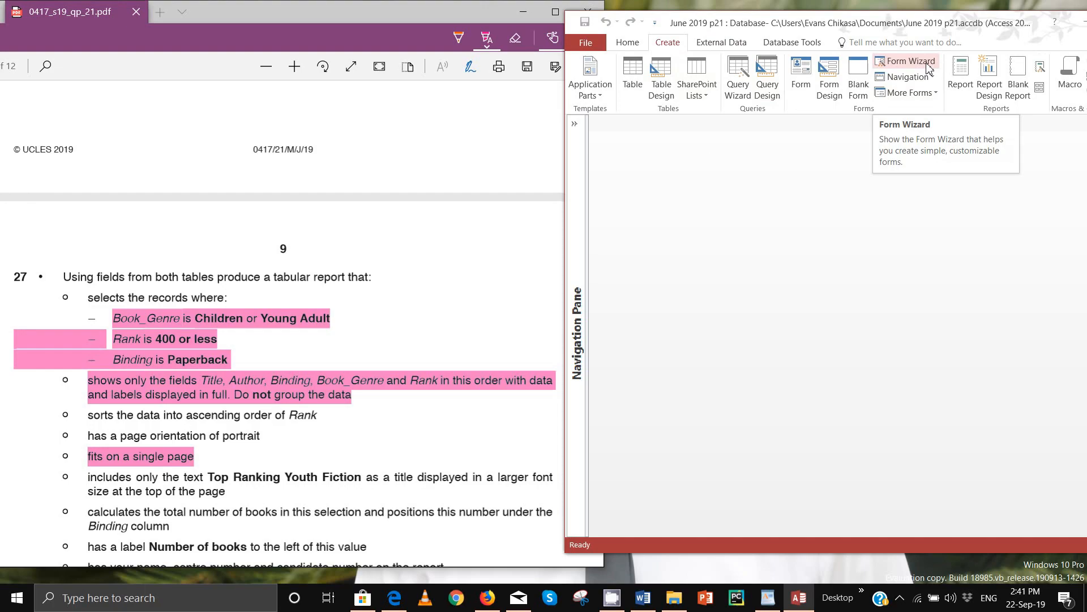
drag(942, 29, 835, 27)
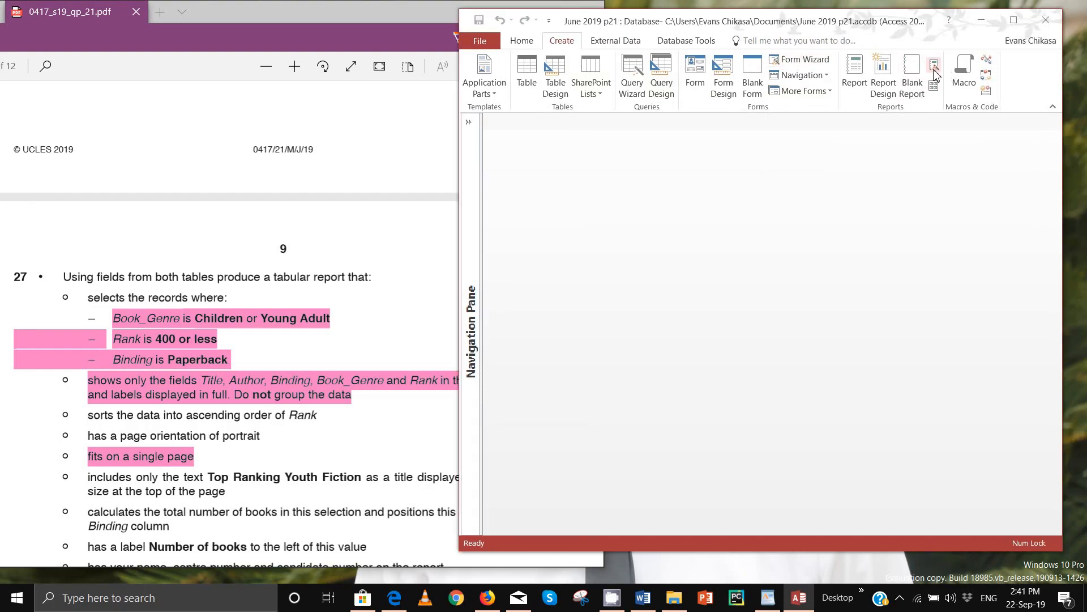
click(1014, 20)
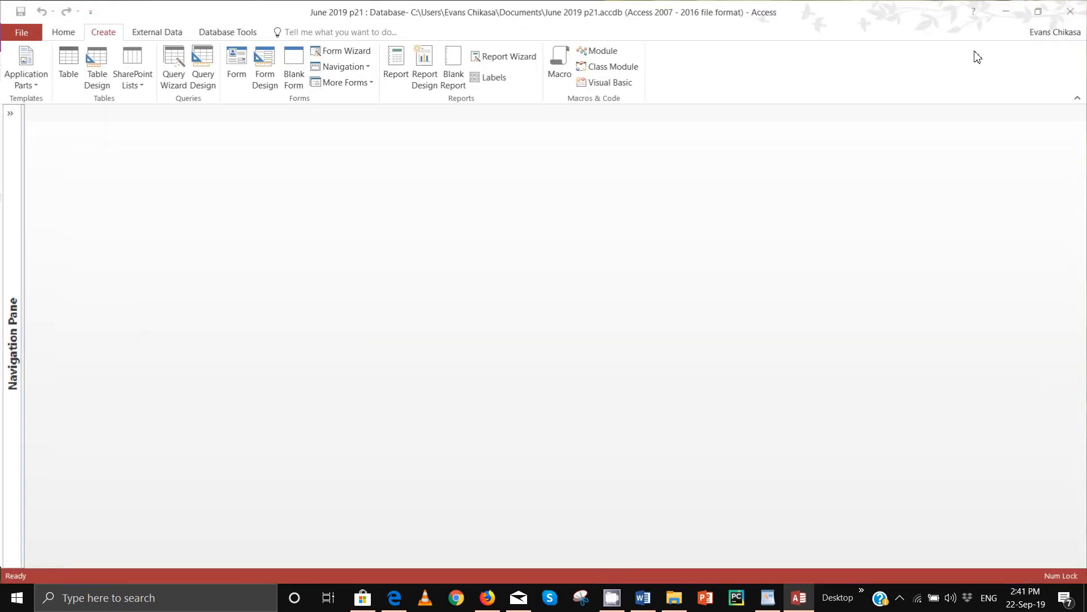
click(506, 57)
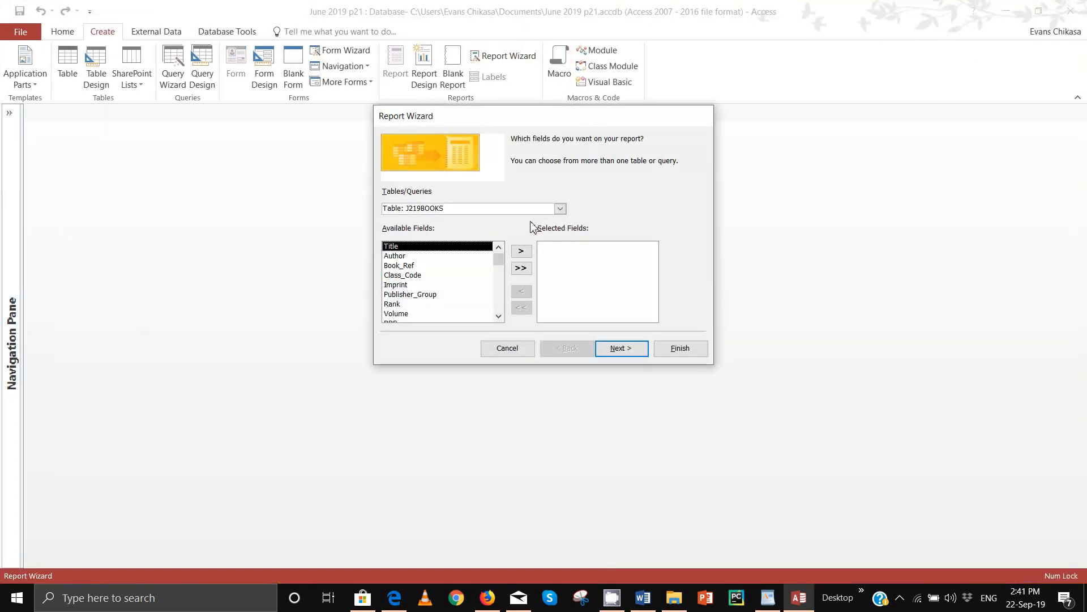
- Base the report on Step 27 Query and include all of its available fields
click(560, 209)
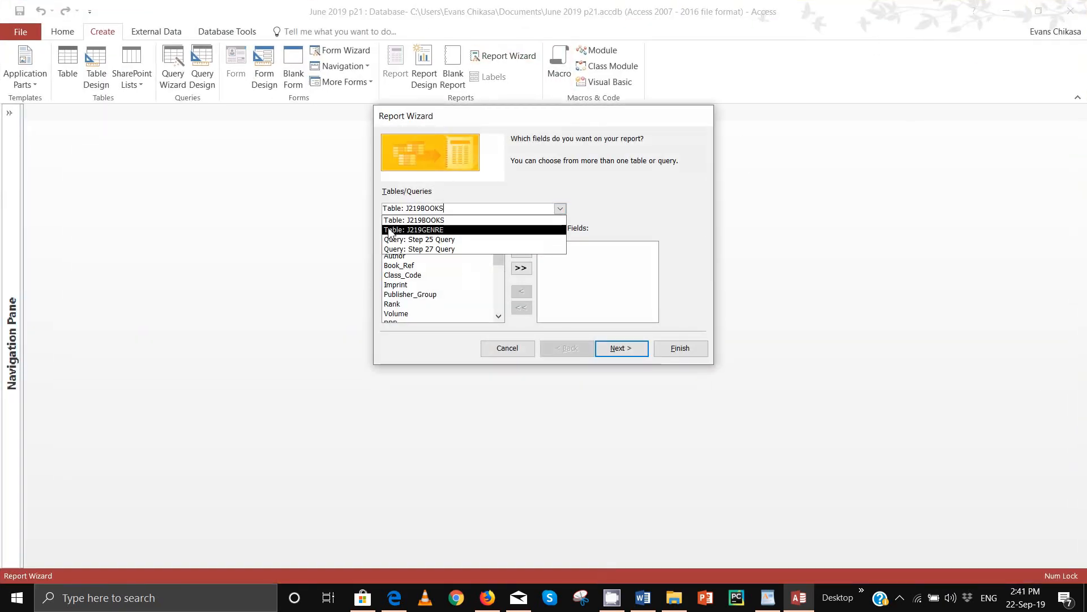
click(445, 250)
click(521, 268)
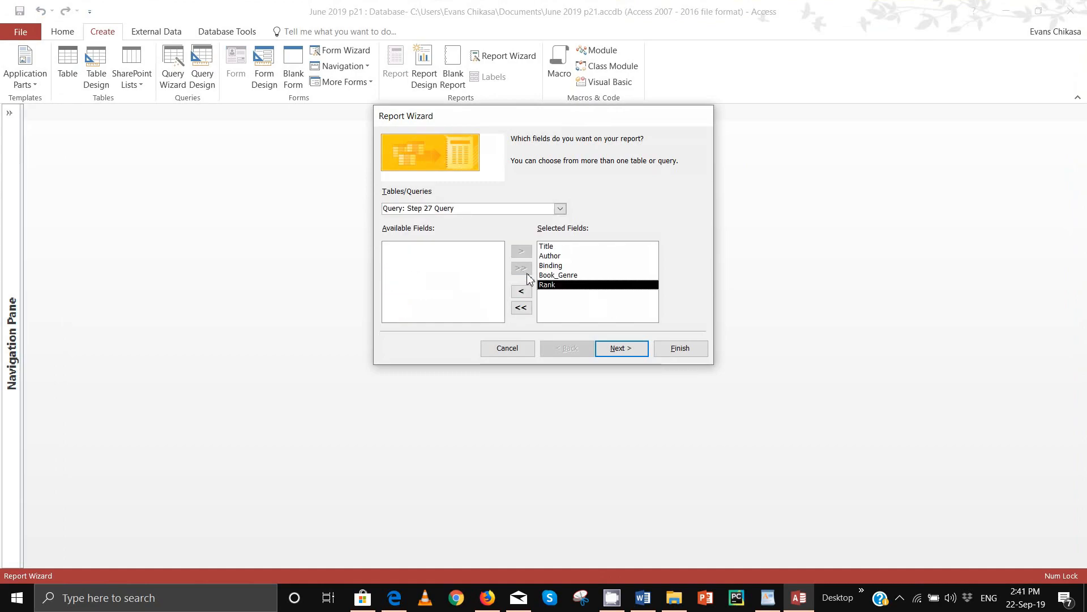
click(612, 344)
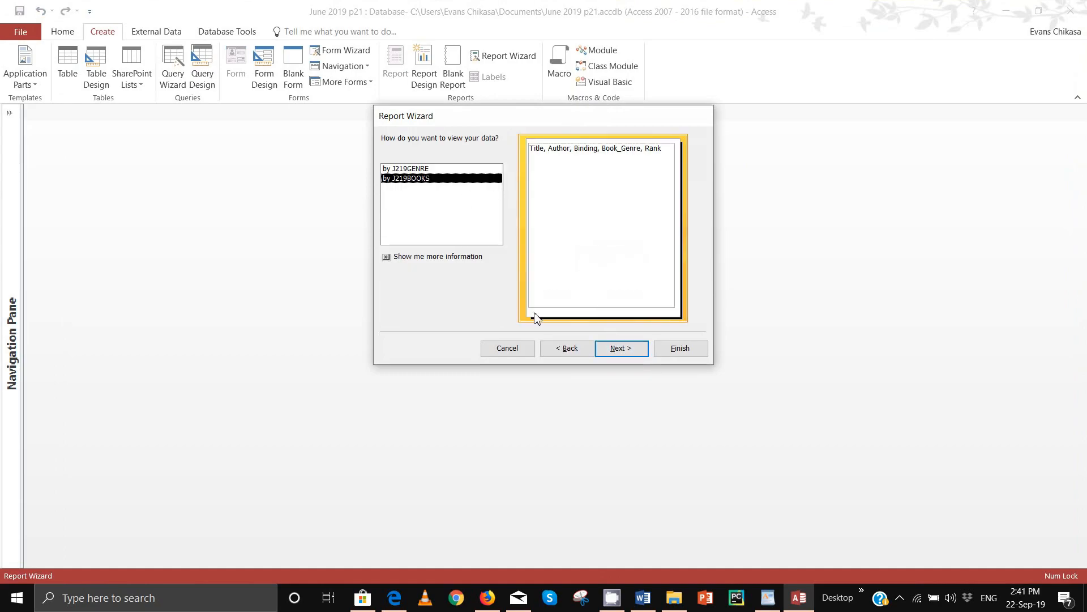
- Keep the report data viewed by J219BOOKS, with no grouping levels and no sort order
click(624, 349)
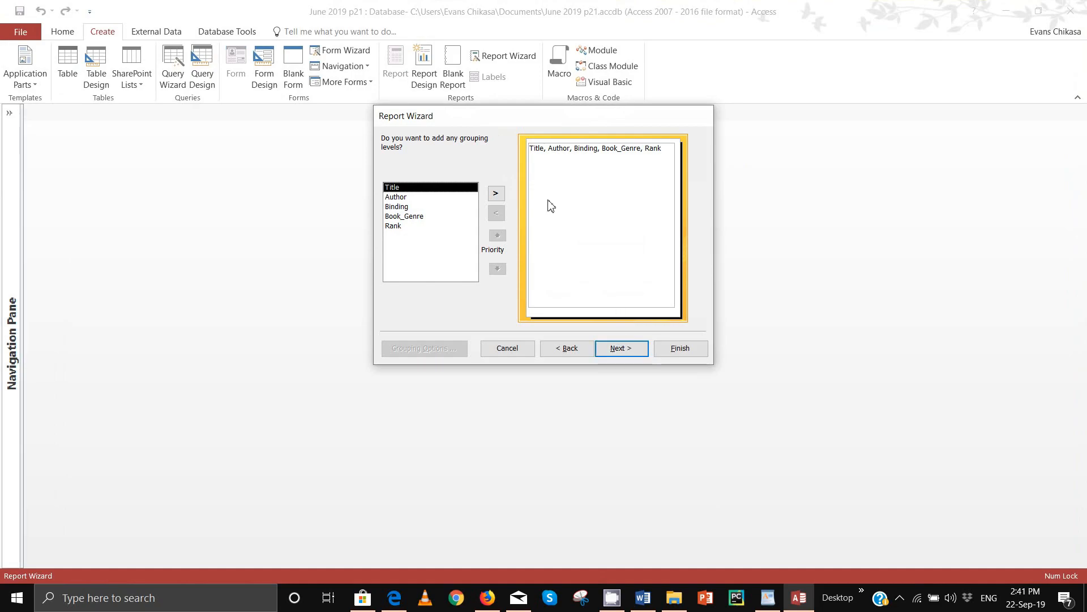
click(621, 348)
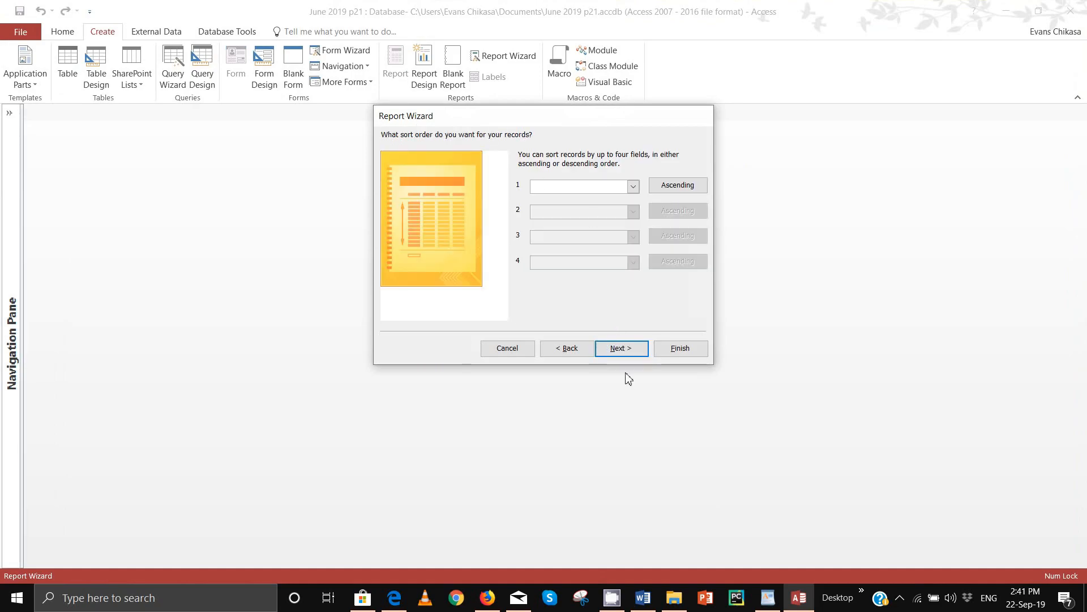
click(625, 351)
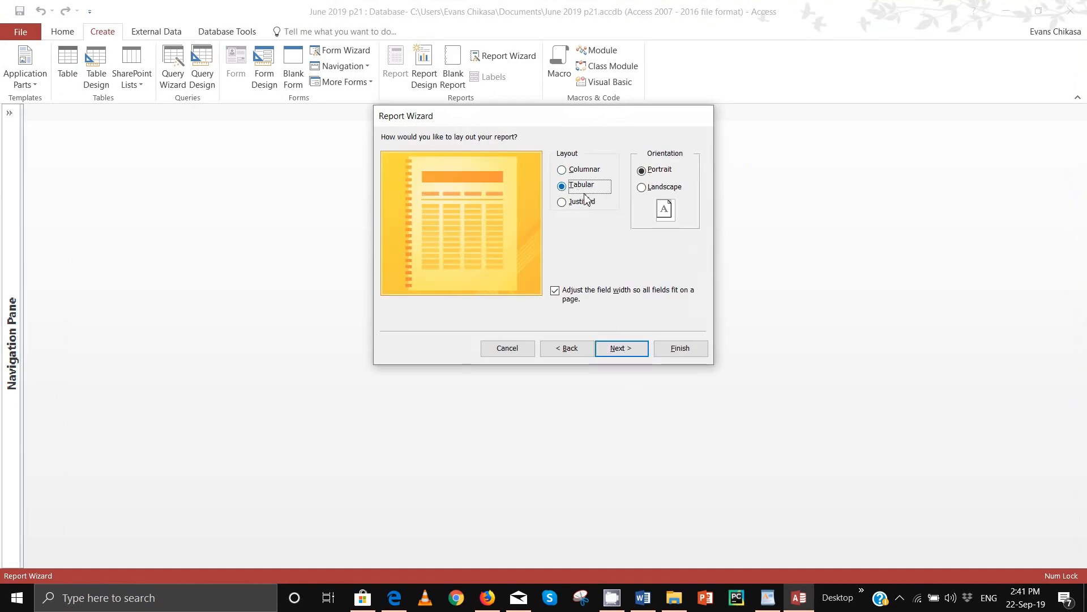
- Switch to the exam paper PDF, highlight the tabular report and portrait orientation requirements of task 27, and return to the Report Wizard
click(394, 597)
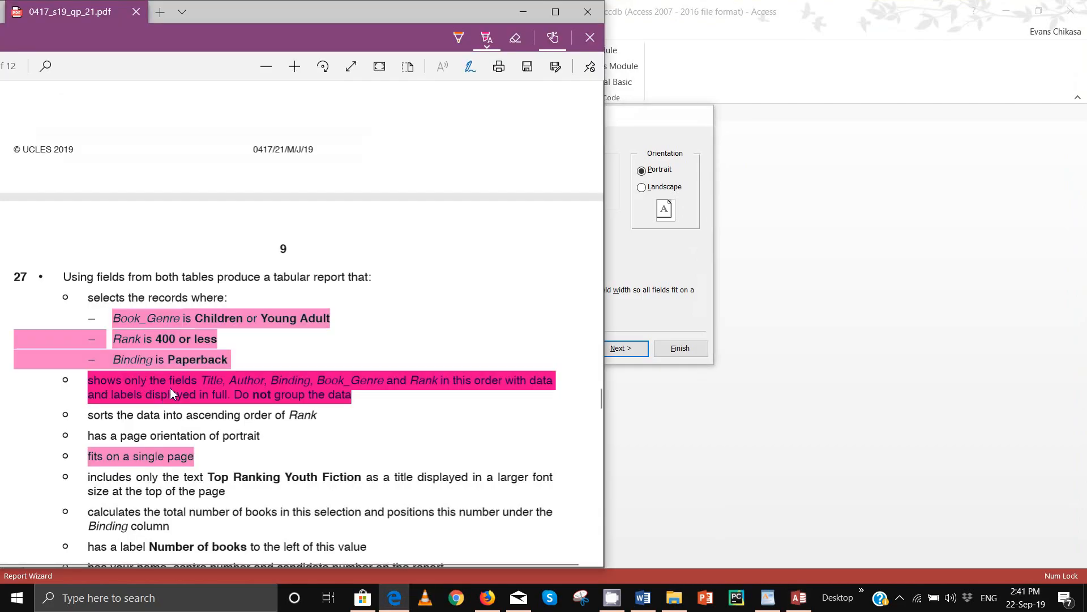
drag(247, 280, 364, 284)
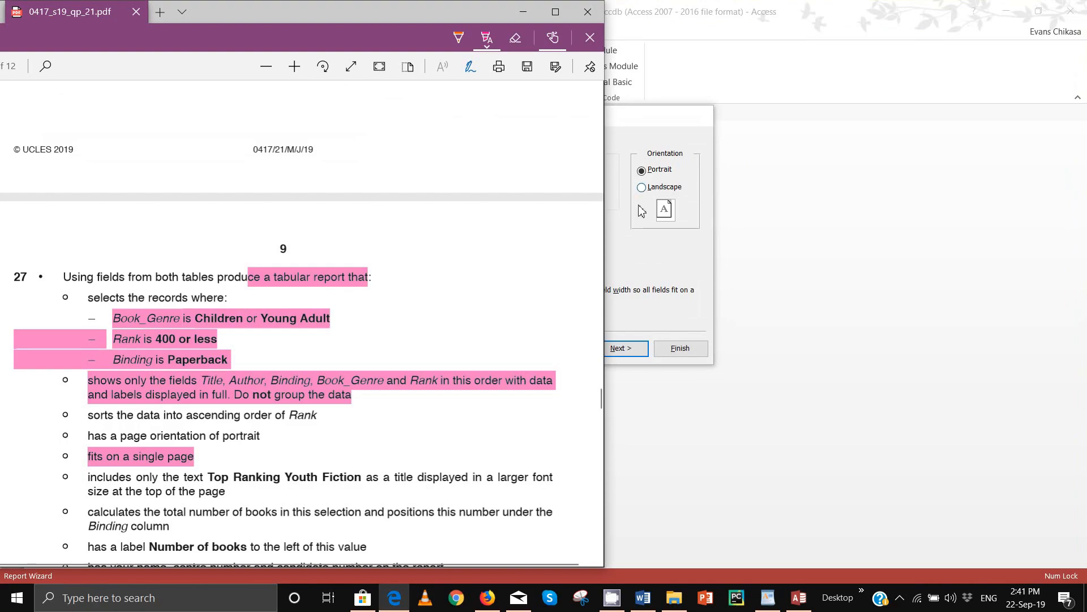
drag(88, 435, 239, 447)
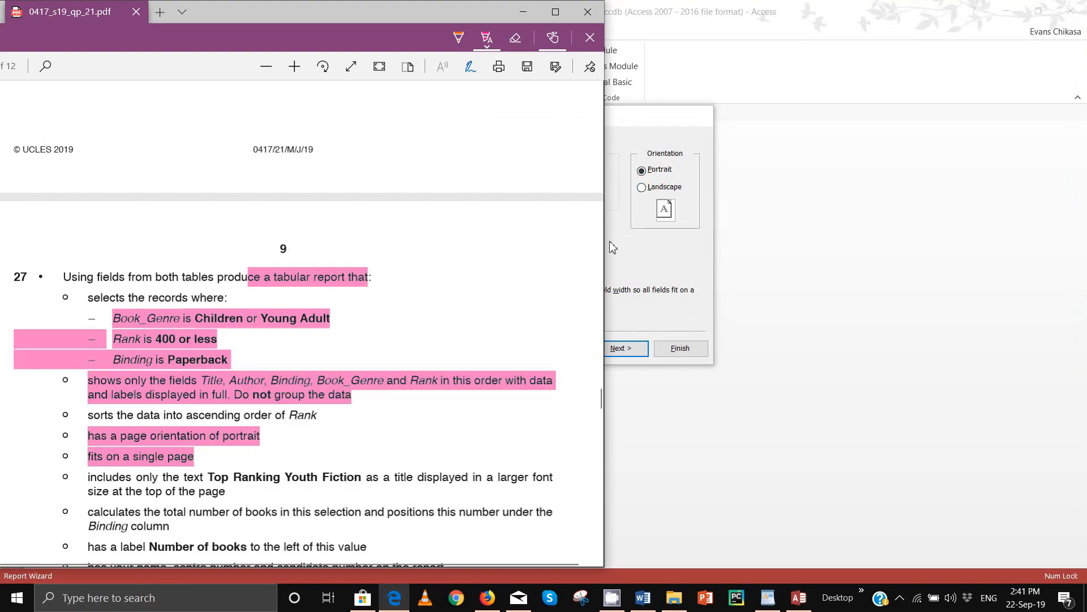
click(660, 129)
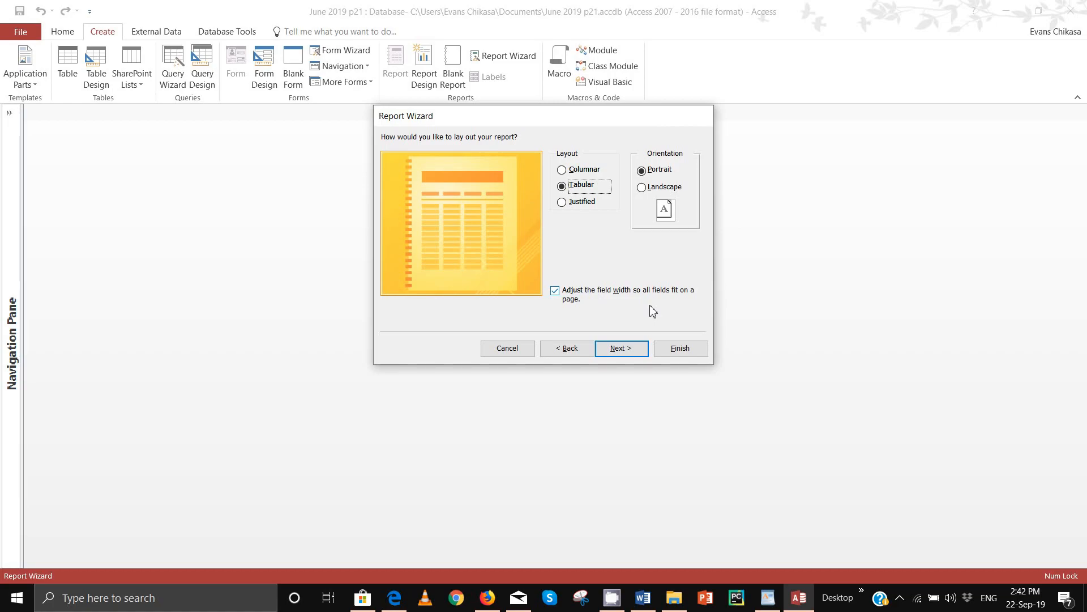
- Check the page requirements in the PDF and accept the tabular portrait layout with field widths adjusted to fit the page
click(395, 597)
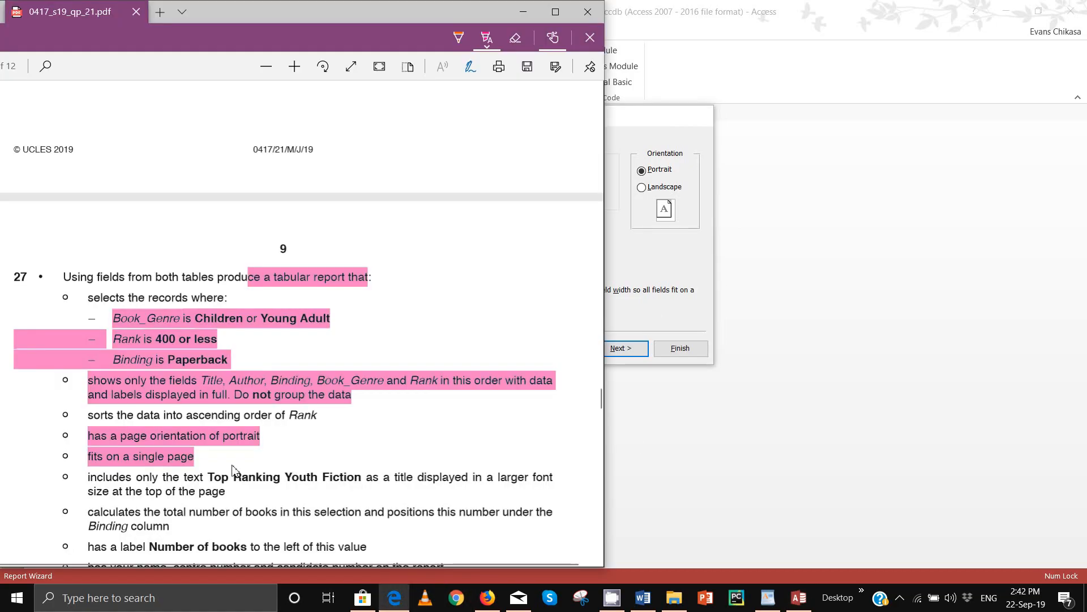
scroll(232, 470, down, 3)
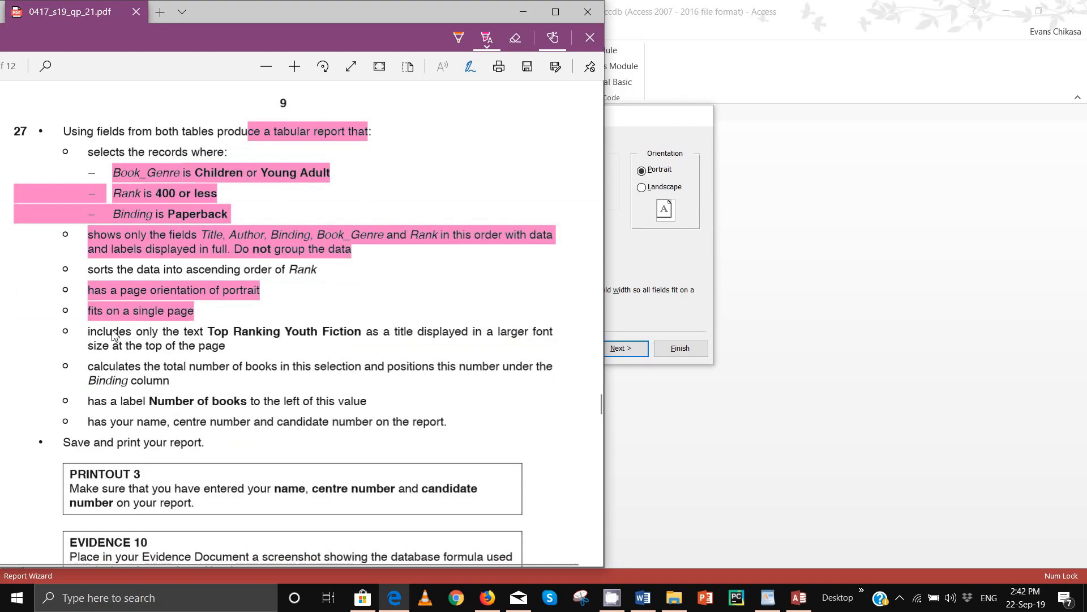
click(668, 290)
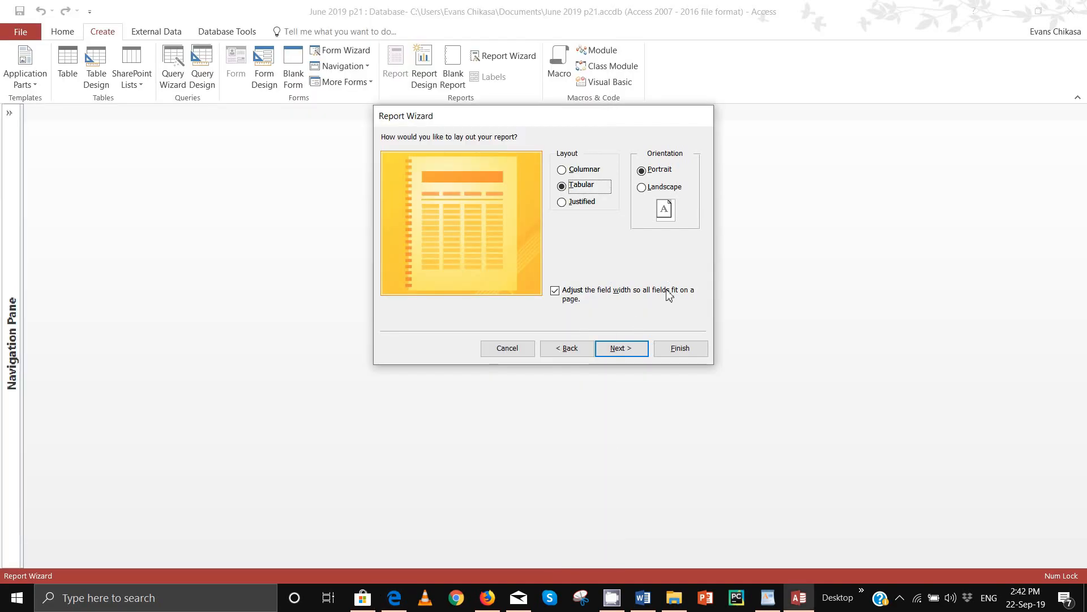
click(636, 350)
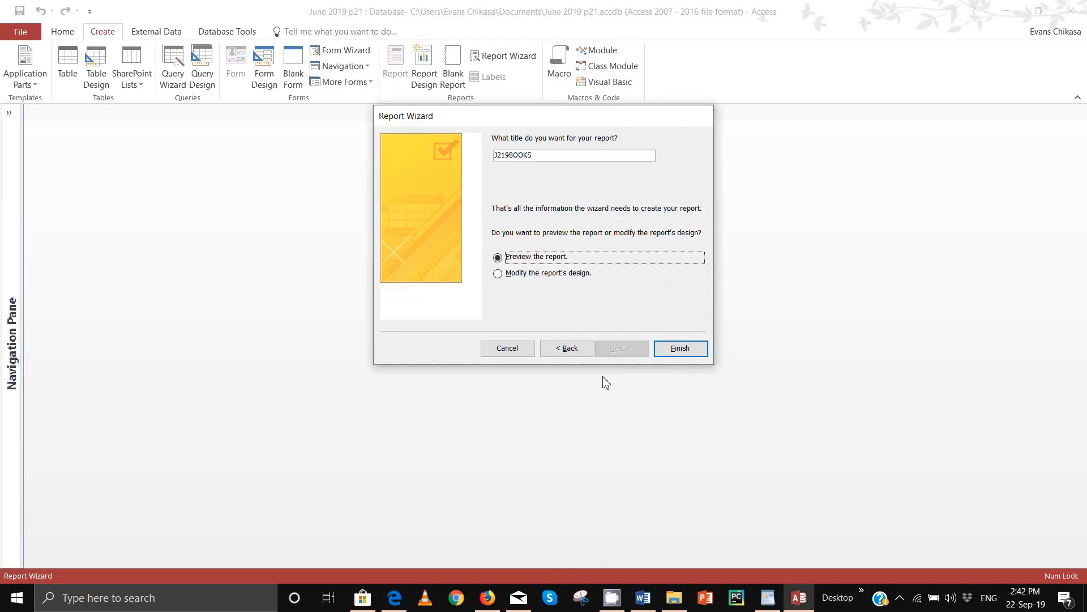
- Highlight the required report title Top Ranking Youth Fiction in the exam paper PDF
double_click(563, 158)
click(395, 597)
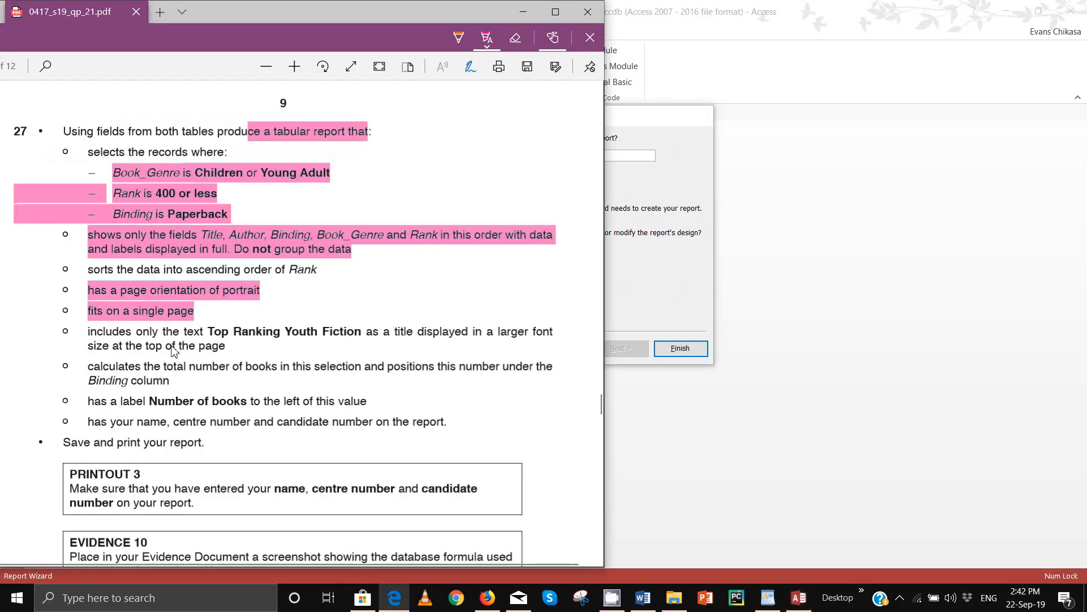
drag(214, 332, 360, 338)
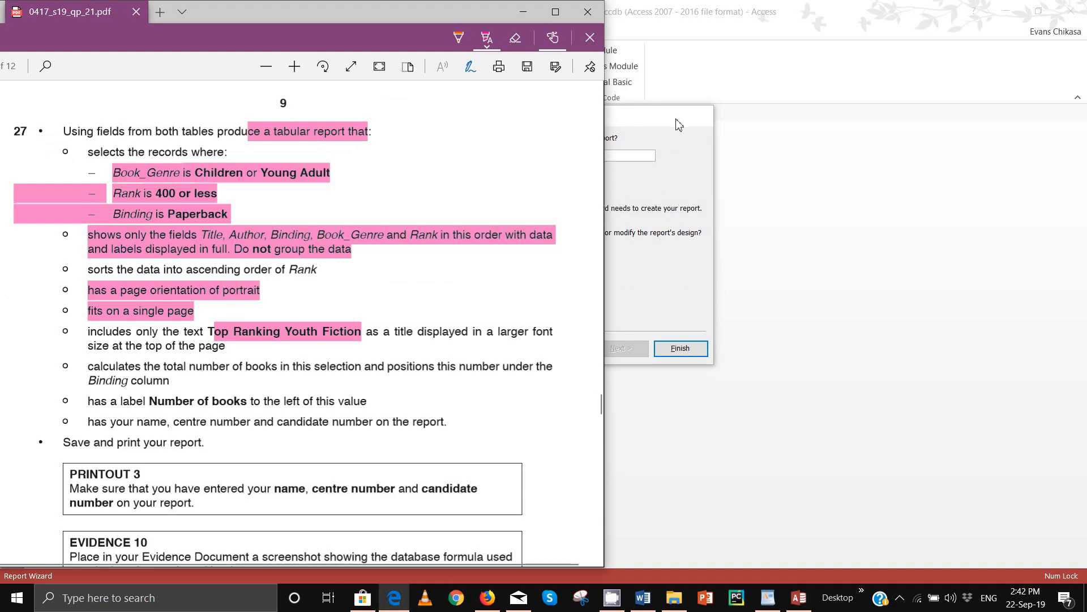
- Title the report "Top Ranking Youth Fiction" in the Report Wizard and finish it with a preview
click(626, 161)
double_click(625, 160)
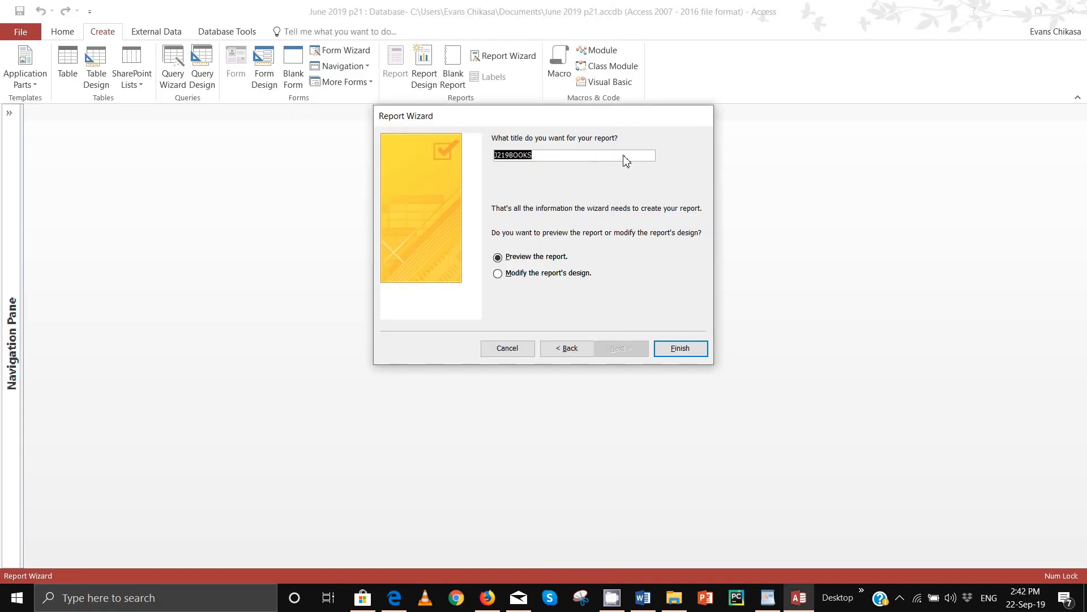
text(Top Ranking)
click(394, 597)
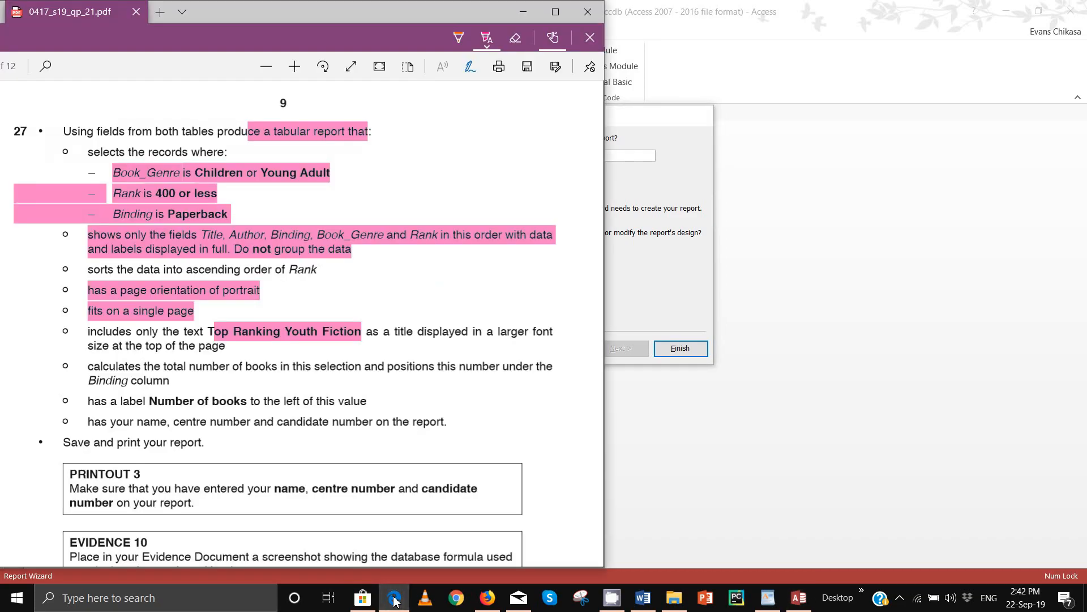
key(alt+Tab)
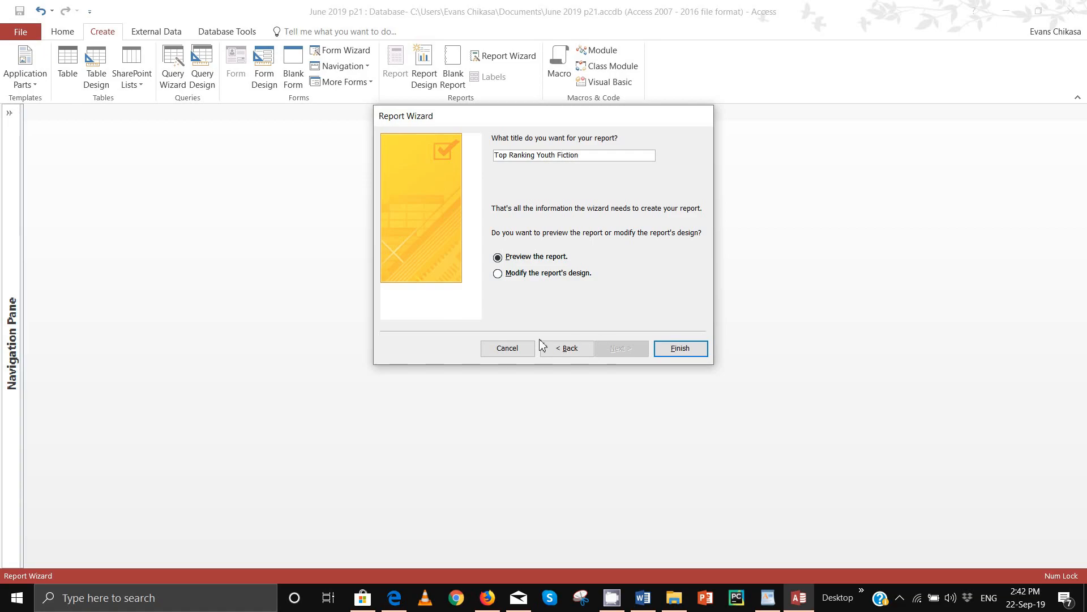
click(659, 349)
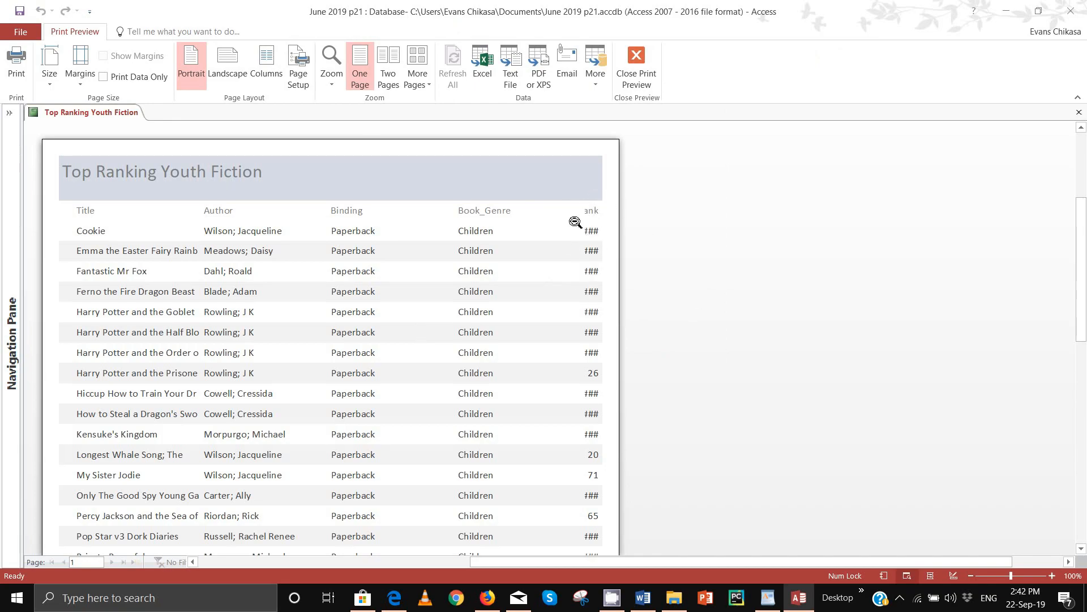
- Close the print preview and show the report in Layout View
click(637, 65)
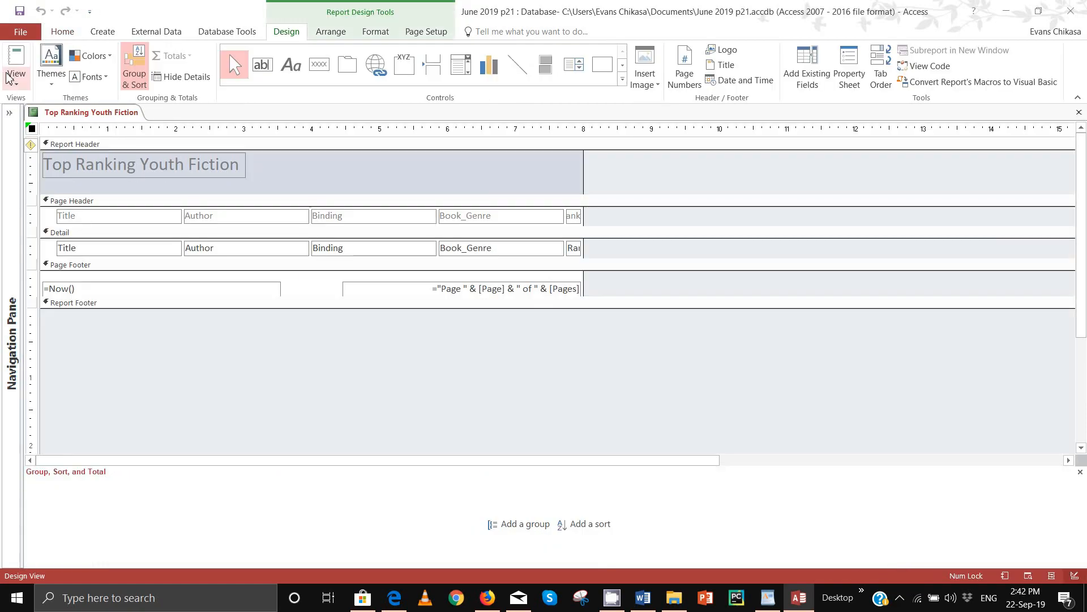
click(9, 78)
click(51, 163)
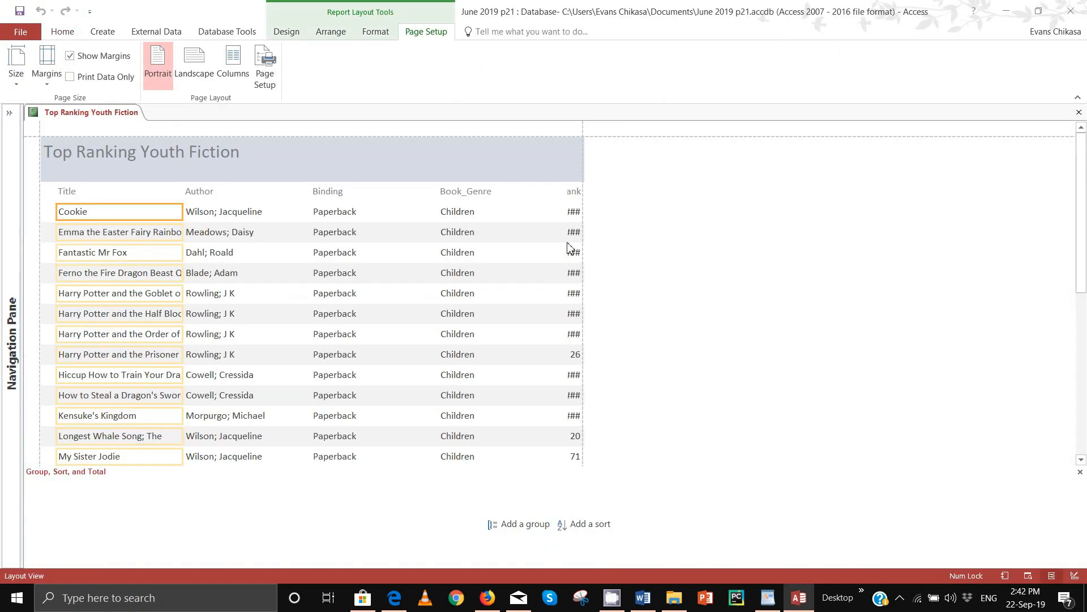
- Resize the Rank column's heading and values together so both are displayed in full
click(575, 193)
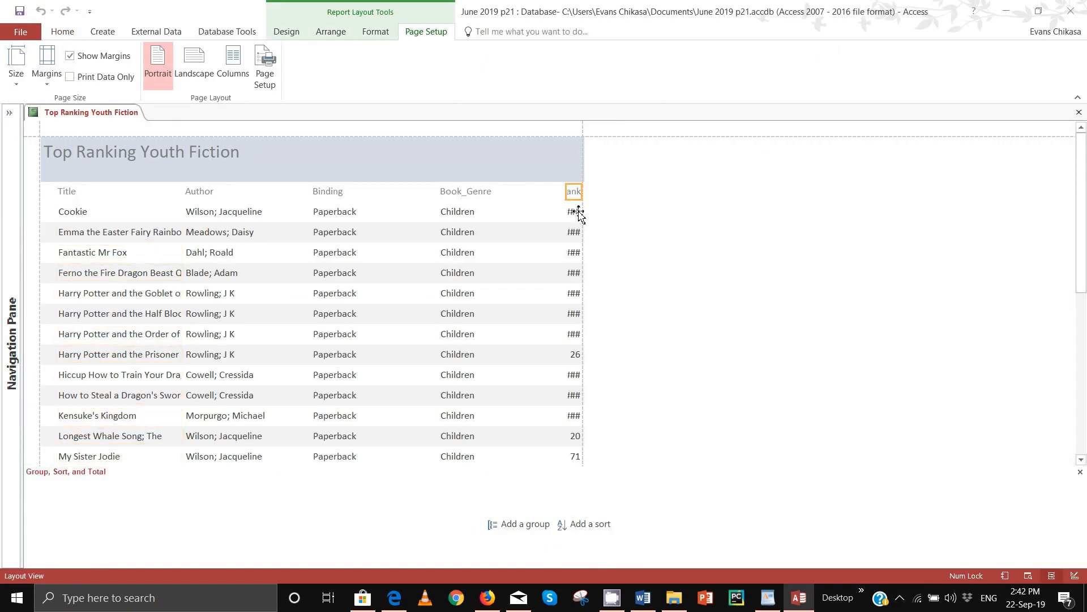
click(577, 213)
drag(570, 199, 526, 190)
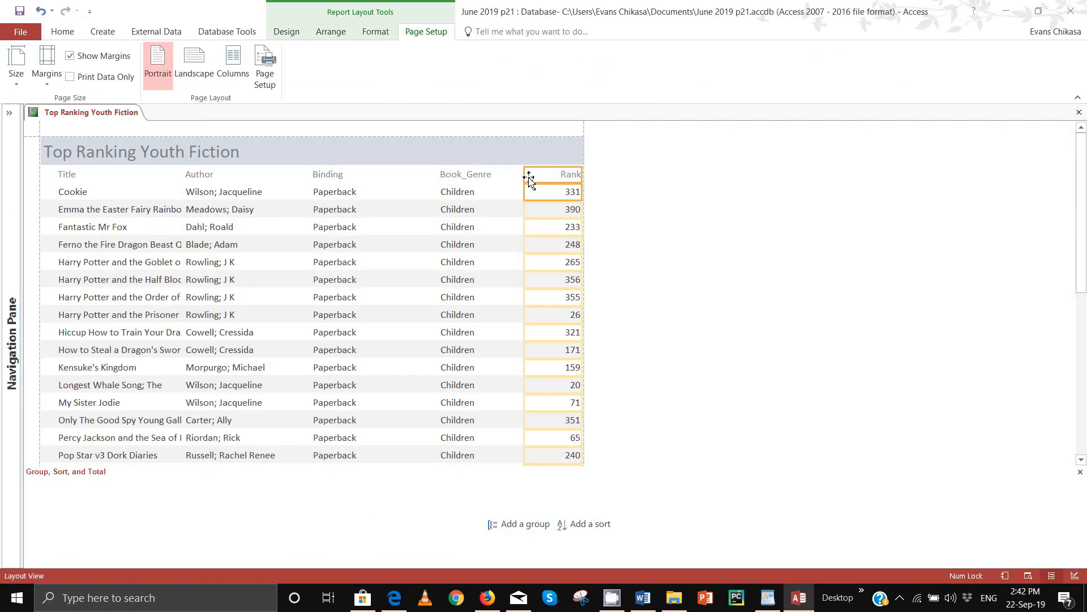
drag(528, 177, 552, 189)
- Narrow the Book_Genre column to fit its longest entry and shift it across to sit beside the Rank column
click(470, 175)
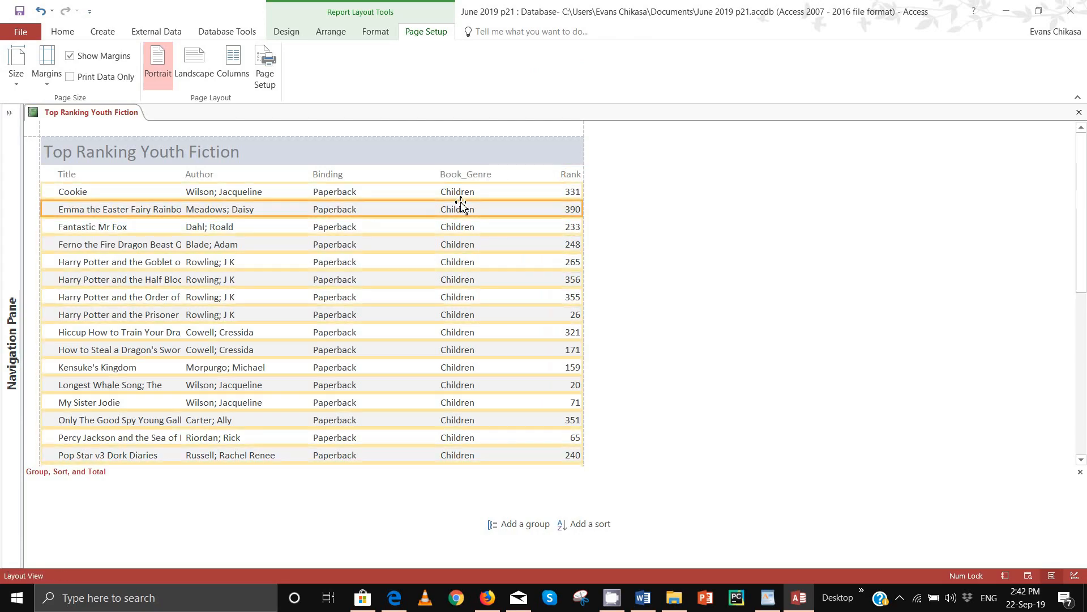
shift+click(494, 191)
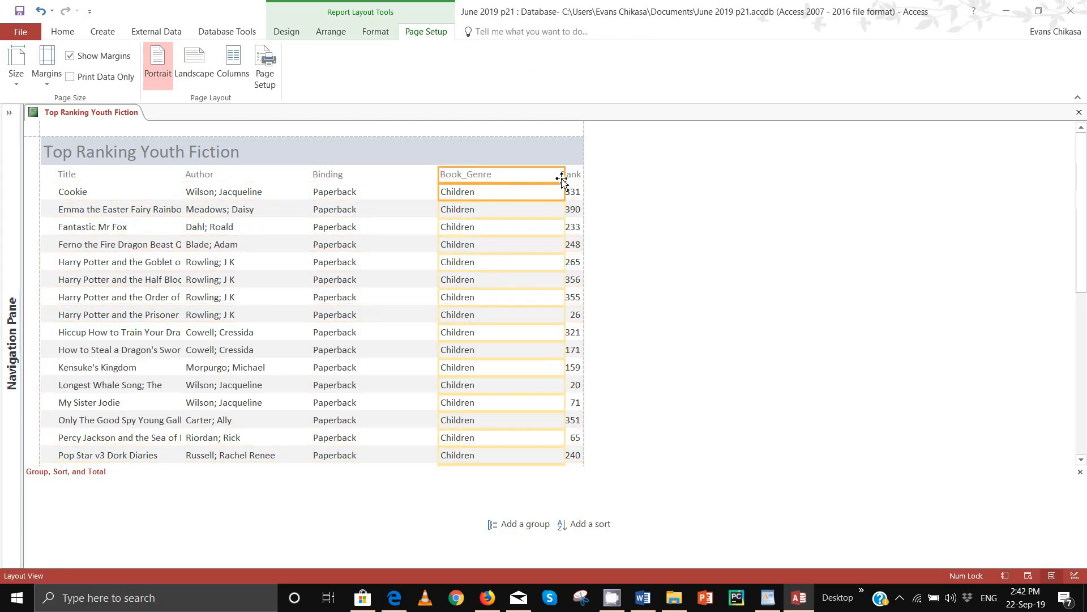
drag(568, 180, 503, 182)
scroll(463, 274, down, 5)
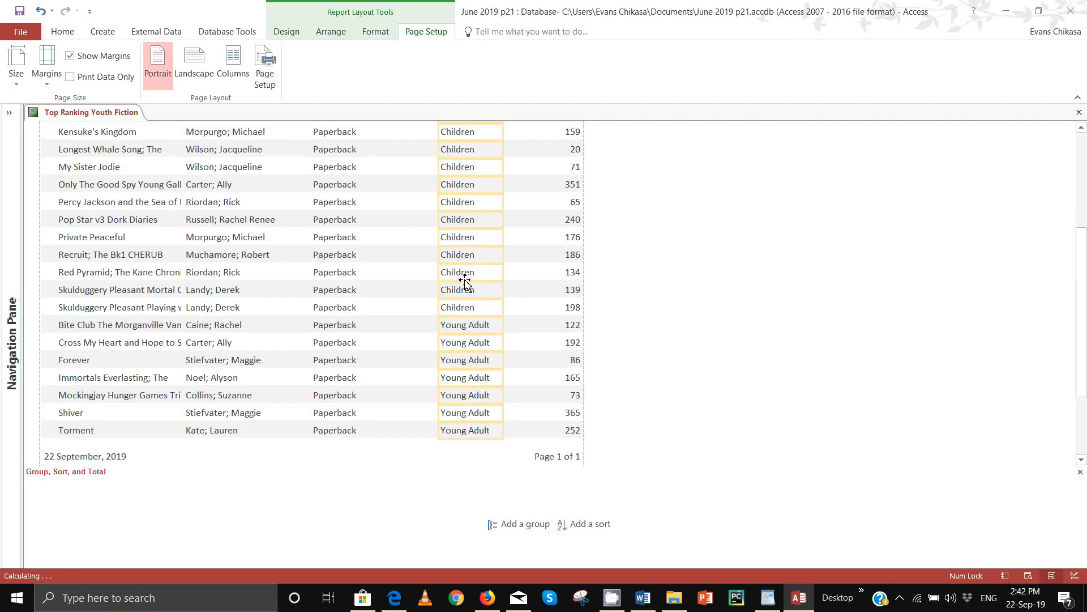
scroll(464, 281, up, 3)
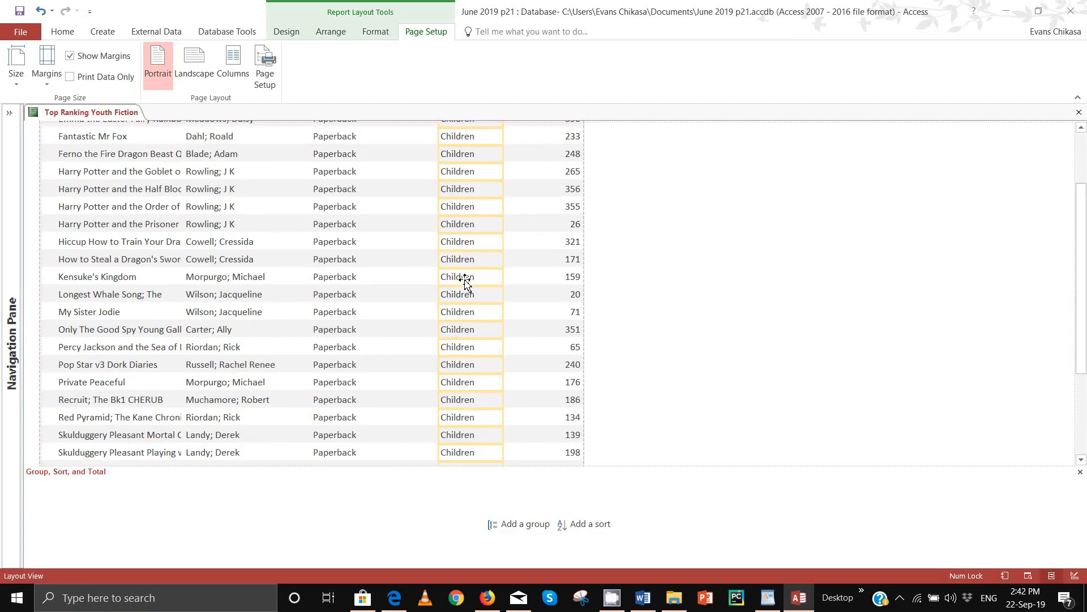
scroll(465, 281, up, 2)
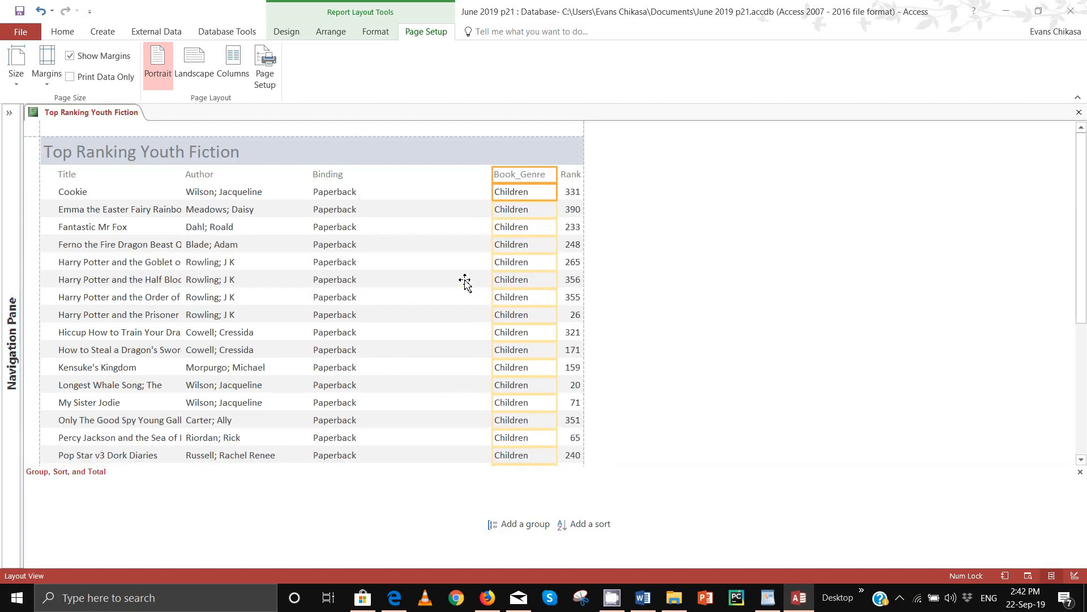
- Narrow the Binding column's heading and values to fit their contents and shift them across to sit beside the Book_Genre column
click(349, 176)
ctrl+click(348, 194)
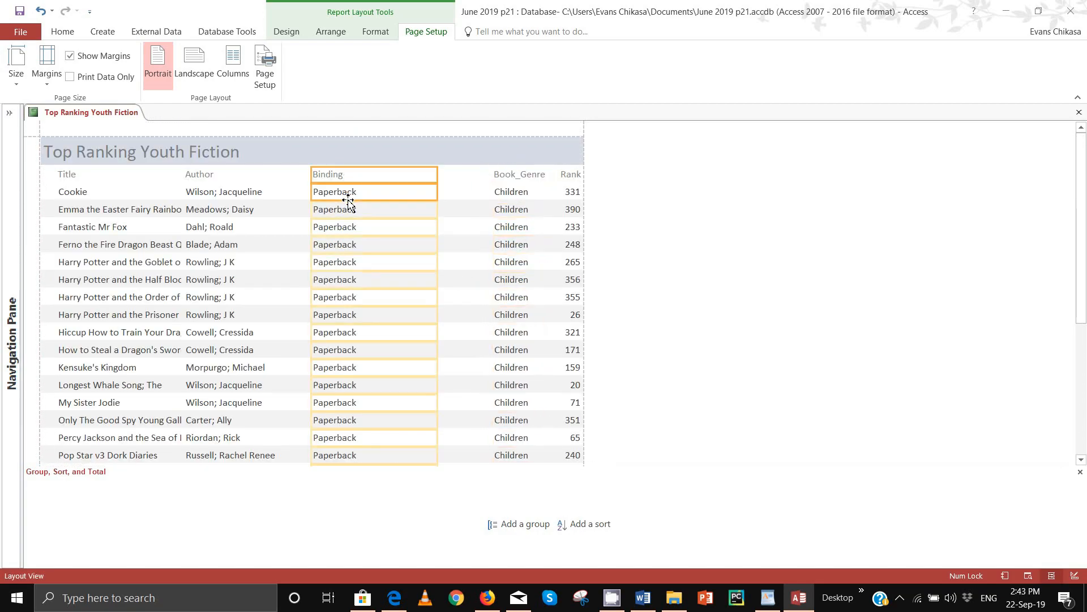
drag(440, 194, 380, 189)
key(Right)
key(Right)
key(Right)
key(Right)
key(Right)
key(Right)
key(Right)
key(Right)
key(Right)
key(Right)
key(Right)
key(Right)
key(Right)
key(Right)
key(Right)
key(Right)
key(Right)
key(Right)
key(Right)
key(Right)
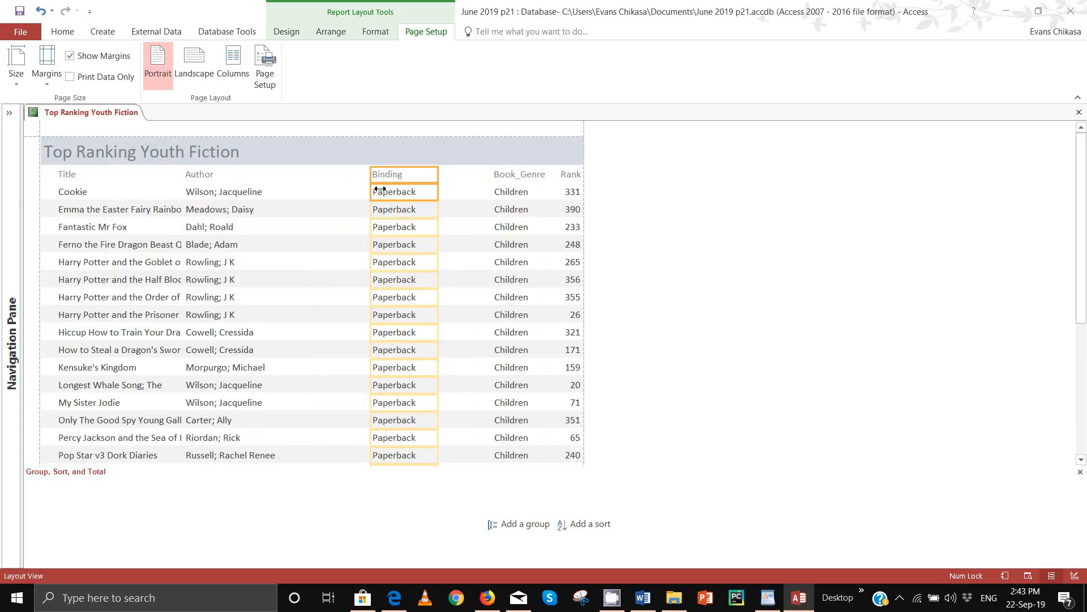
key(Right)
key(Right)
key(Right)
key(Right)
key(Right)
key(Right)
key(Right)
key(Right)
key(Right)
key(Right)
key(Right)
key(Right)
key(Right)
key(Right)
key(Right)
key(Right)
key(Right)
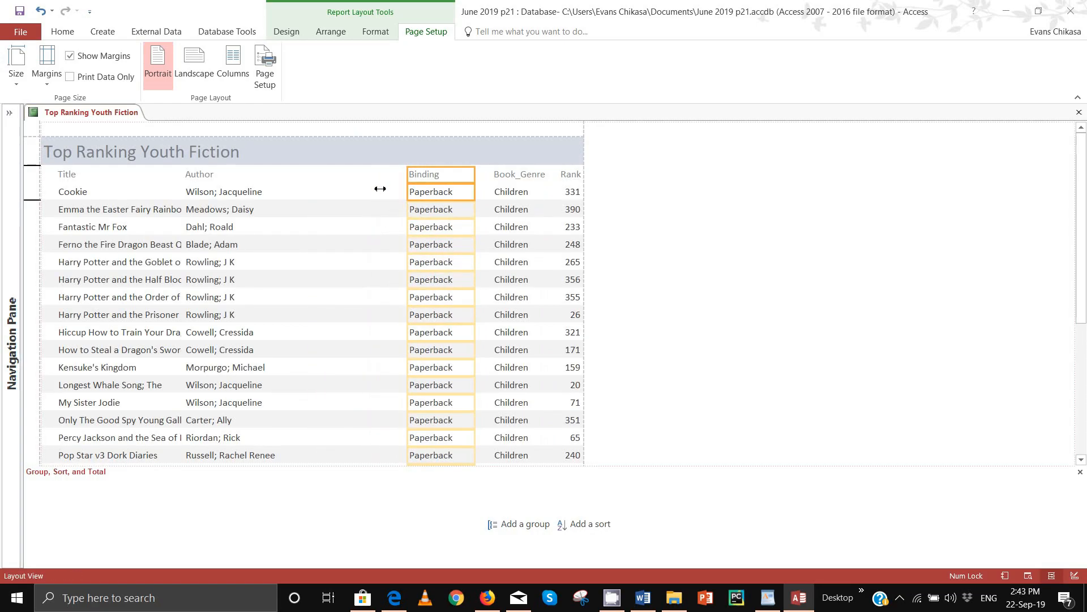
key(shift+Left)
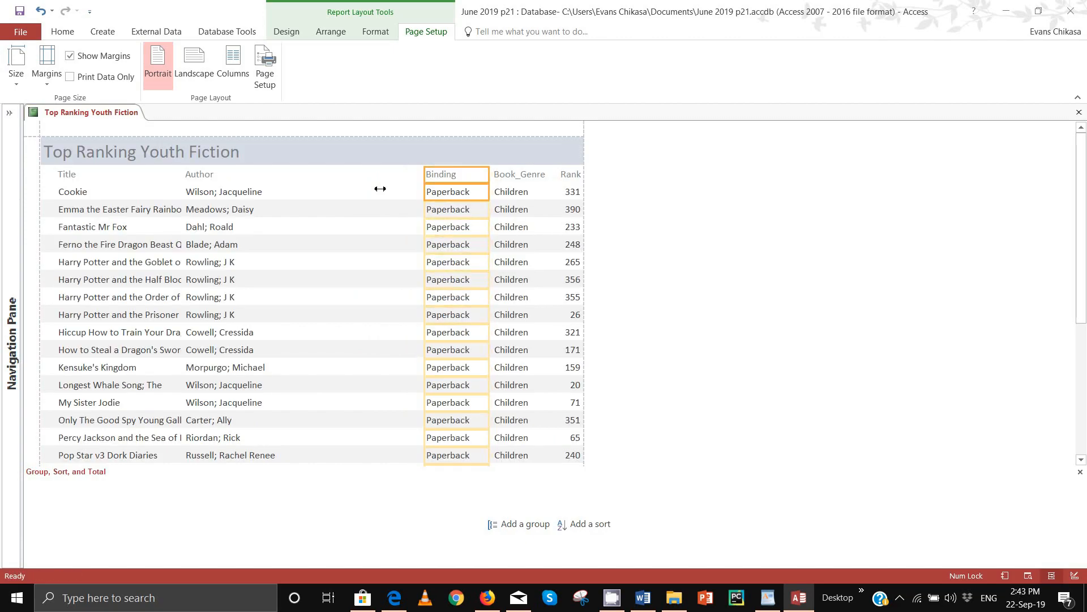
- Shift the Author column's heading and values across to sit beside the Binding column
click(202, 175)
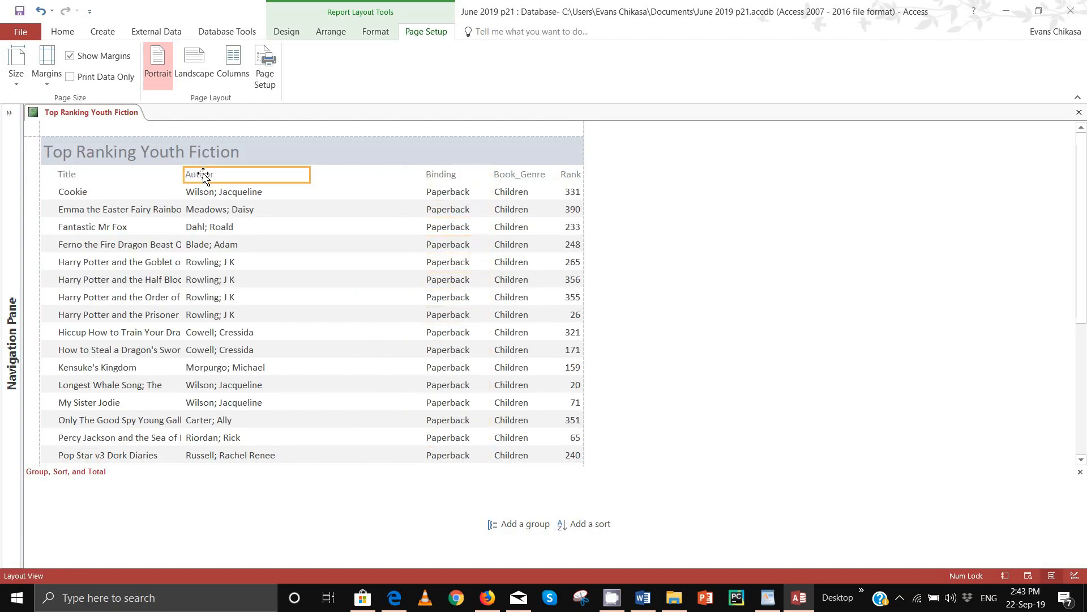
shift+click(231, 192)
key(Right)
key(Right)
key(Right)
key(Right)
key(Right)
key(Right)
key(Right)
key(Right)
key(Right)
key(Right)
key(Right)
key(Right)
key(Right)
key(Right)
key(Right)
key(Right)
key(Right)
key(Right)
key(Right)
key(Right)
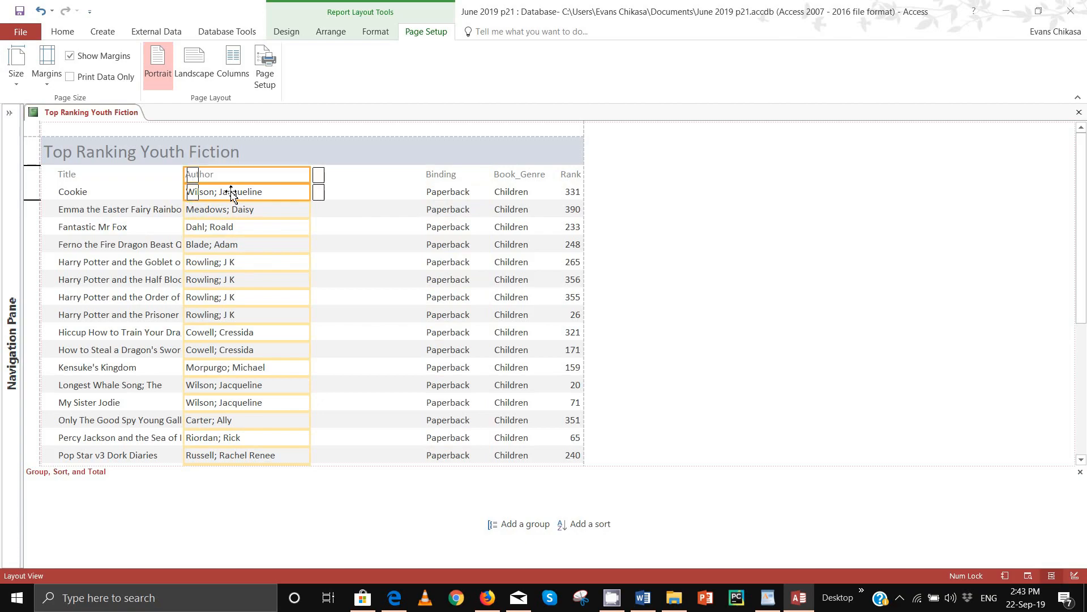
key(Right)
key(Right)
key(Right)
key(Right)
key(Right)
key(Right)
key(Right)
key(Right)
key(Right)
key(Right)
key(Right)
key(Right)
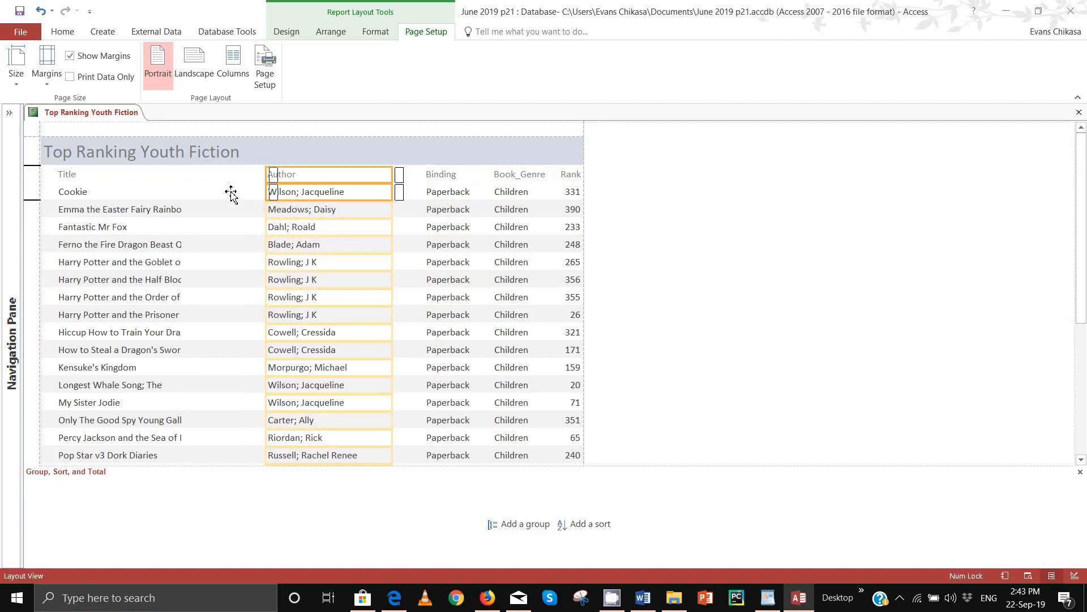
- Widen the Title column's heading and values together to about 3.2 inches so every book title is displayed in full
click(72, 175)
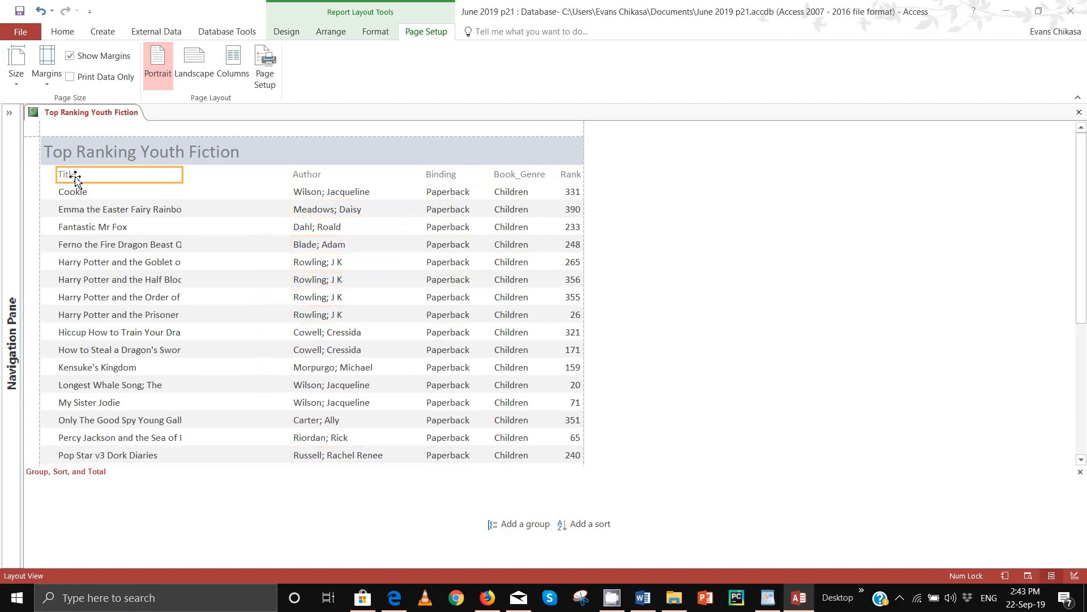
shift+click(83, 192)
key(shift+Right)
key(shift+Right)
key(shift+Right)
key(shift+Right)
key(shift+Right)
key(shift+Right)
key(shift+Right)
key(shift+Right)
key(shift+Right)
key(shift+Right)
key(shift+Right)
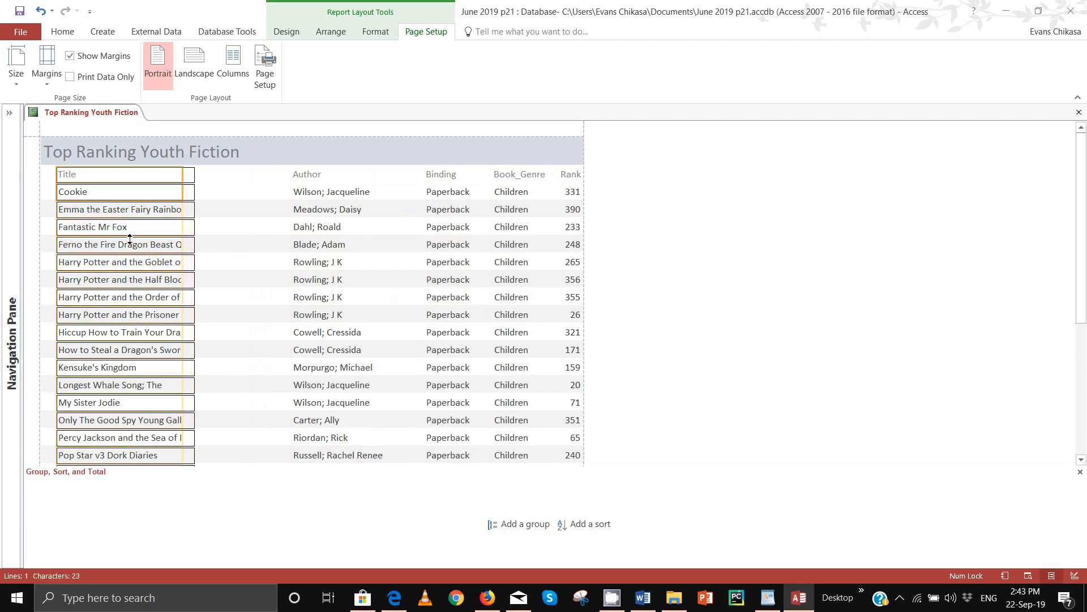
key(shift+Right)
key(shift+Right)
key(shift+Right)
key(shift+Right)
key(shift+Right)
key(shift+Right)
key(shift+Right)
key(shift+Right)
key(shift+Right)
key(shift+Right)
key(shift+Right)
key(shift+Right)
key(shift+Right)
key(shift+Right)
key(shift+Right)
key(shift+Right)
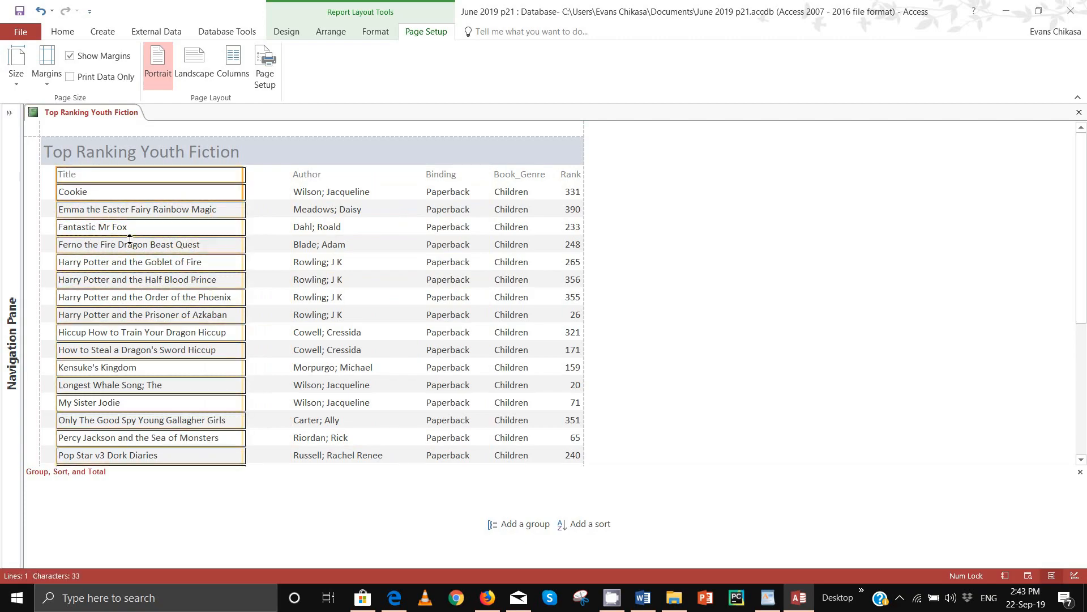
key(shift+Right)
key(shift+Right)
key(shift+Right)
key(shift+Right)
key(shift+Right)
key(shift+Right)
key(shift+Right)
key(shift+Right)
key(shift+Right)
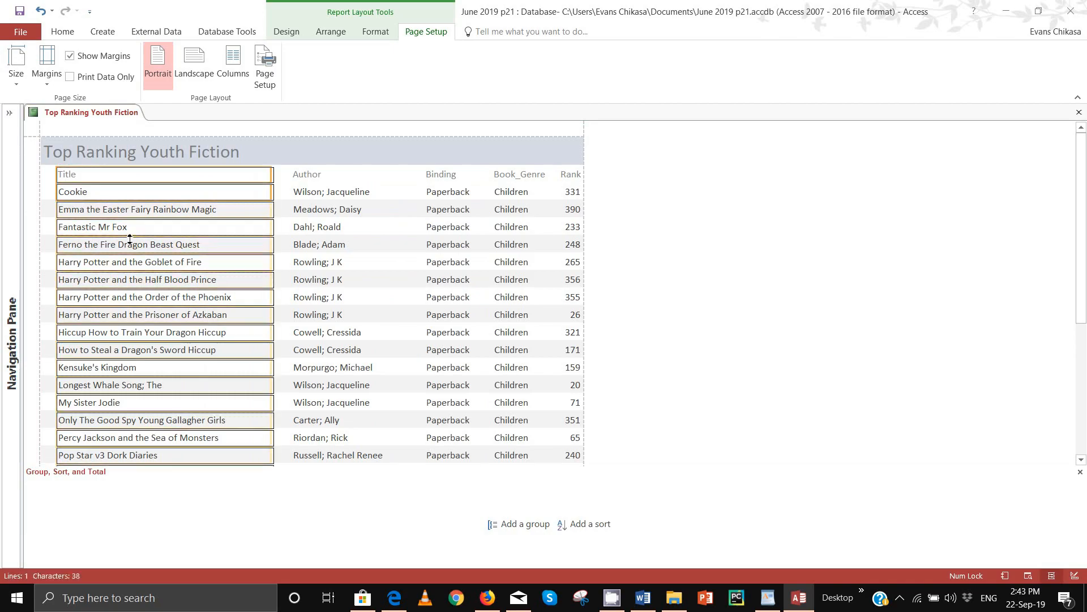
scroll(129, 239, down, 6)
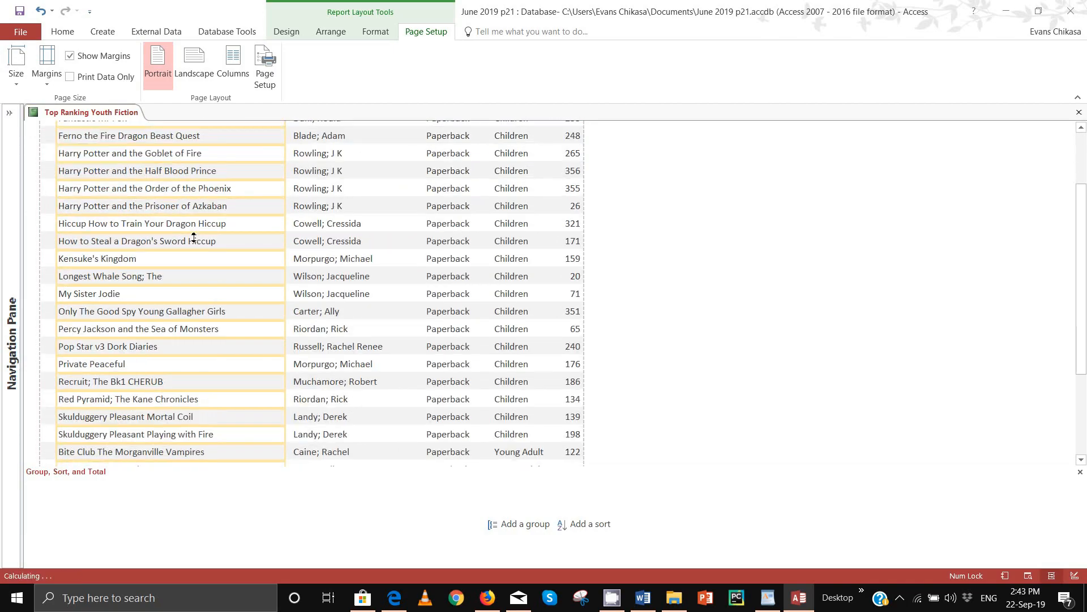
scroll(196, 256, up, 6)
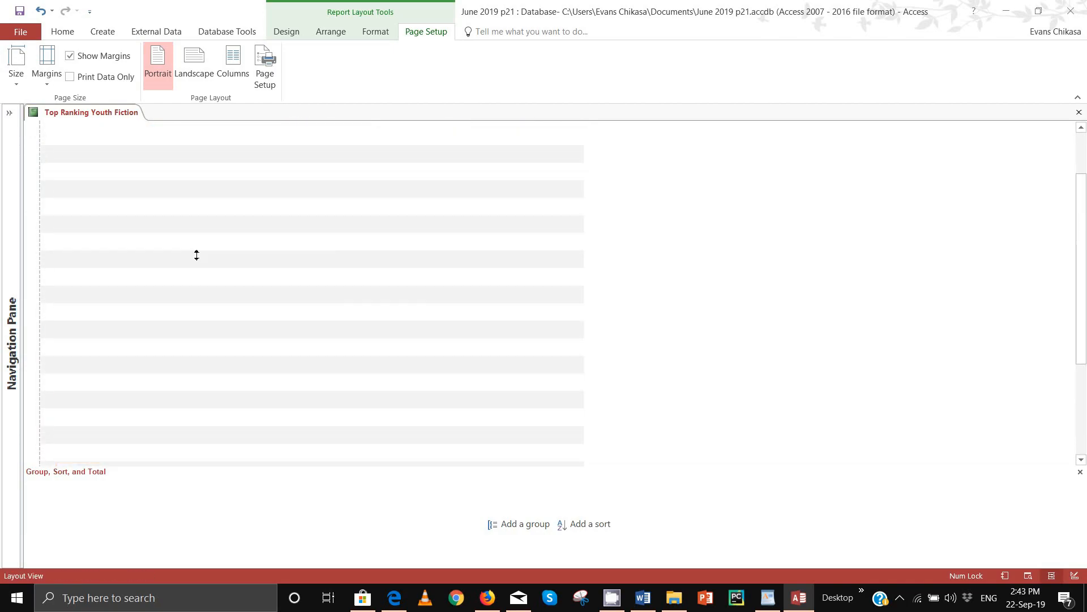
key(shift+Left)
key(shift+Left)
key(shift+Left)
key(shift+Left)
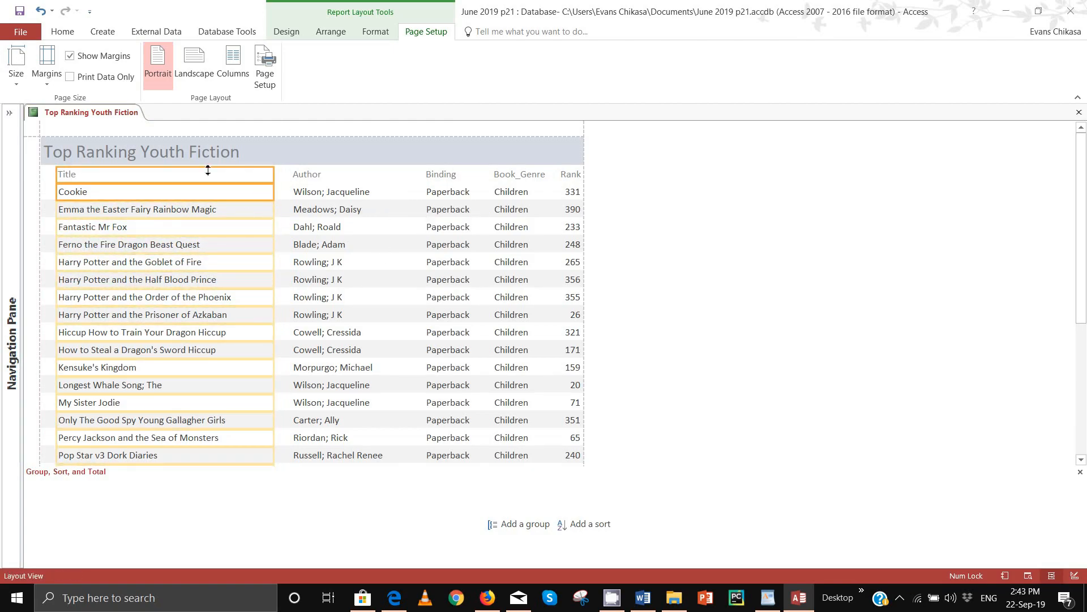
- Remove the alternate row shading from the report's Detail section by setting its Alternate Back Color to No Color
click(336, 281)
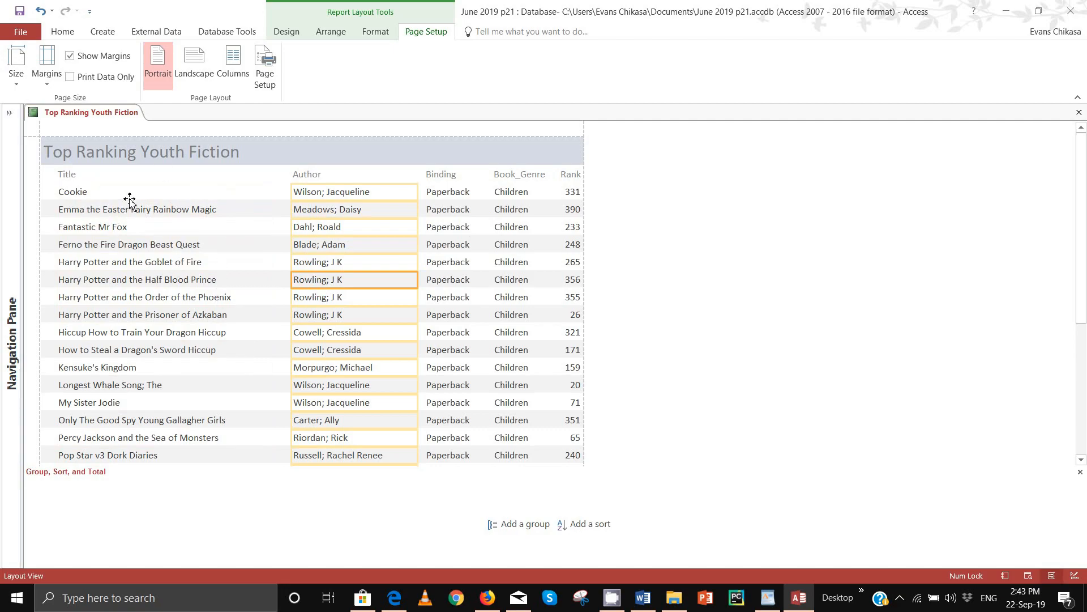
click(192, 299)
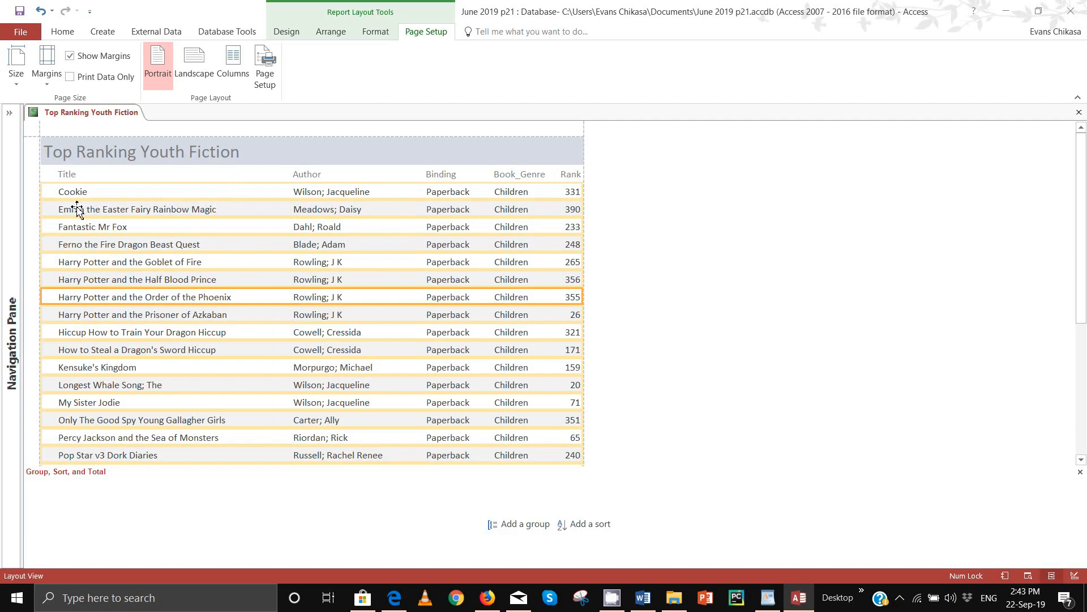
click(113, 193)
click(304, 196)
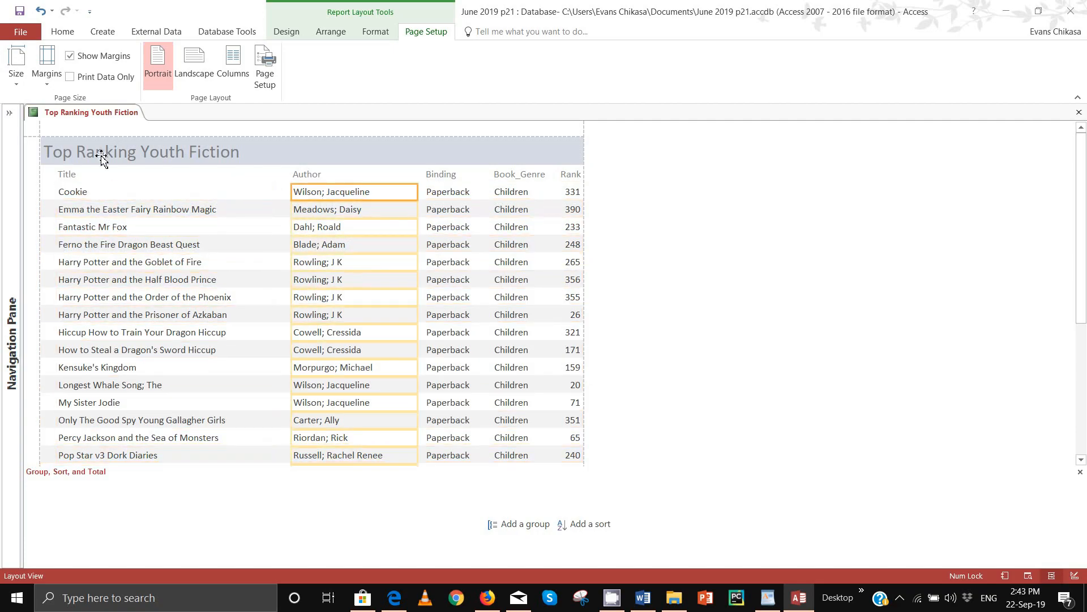
click(53, 190)
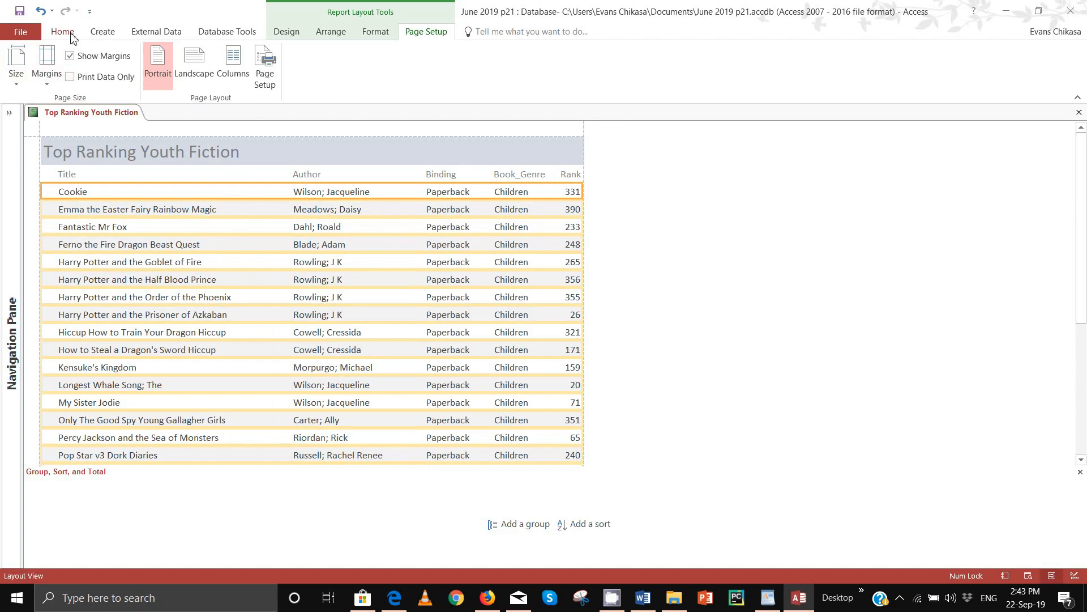
click(366, 32)
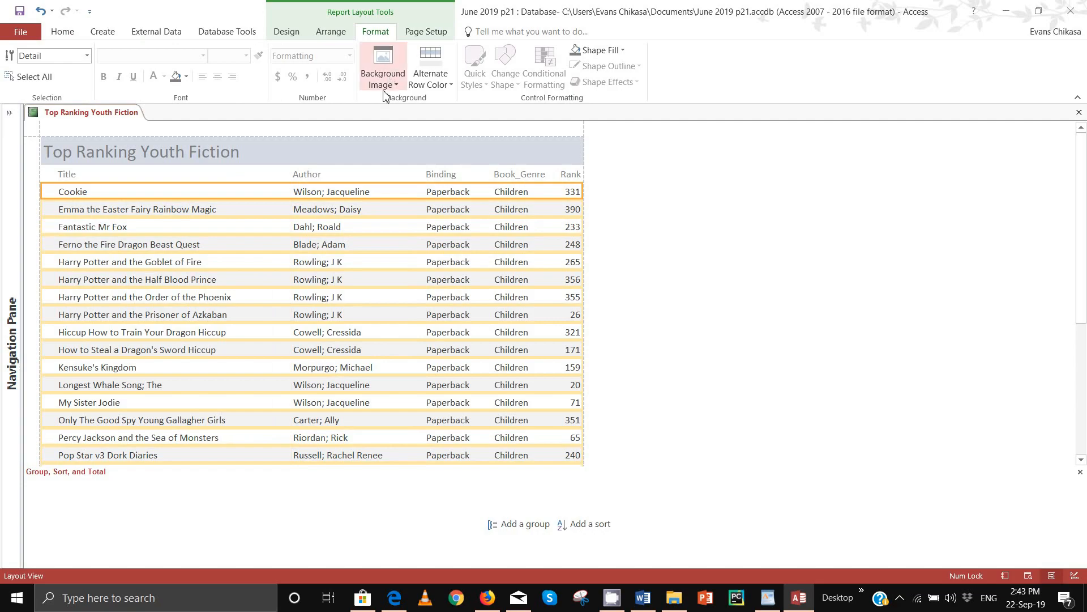
click(334, 31)
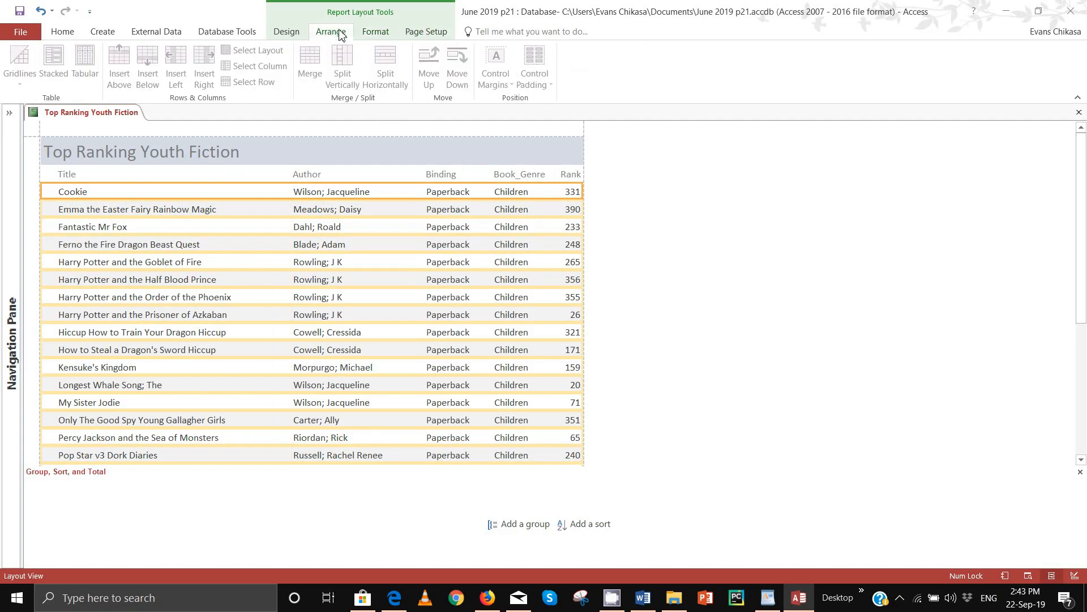
click(286, 32)
click(756, 87)
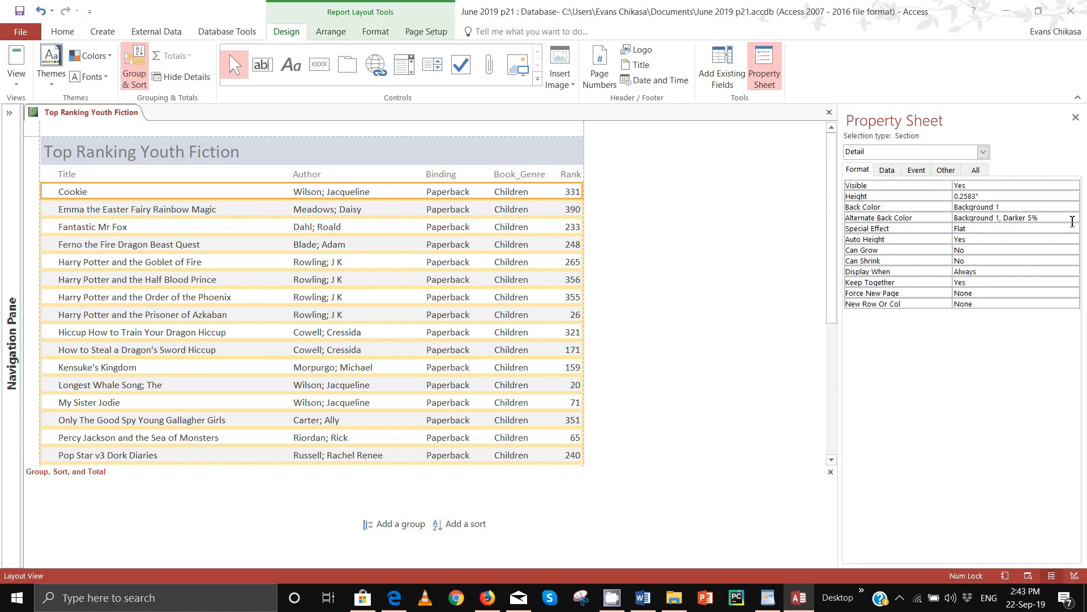
click(1072, 221)
click(1073, 218)
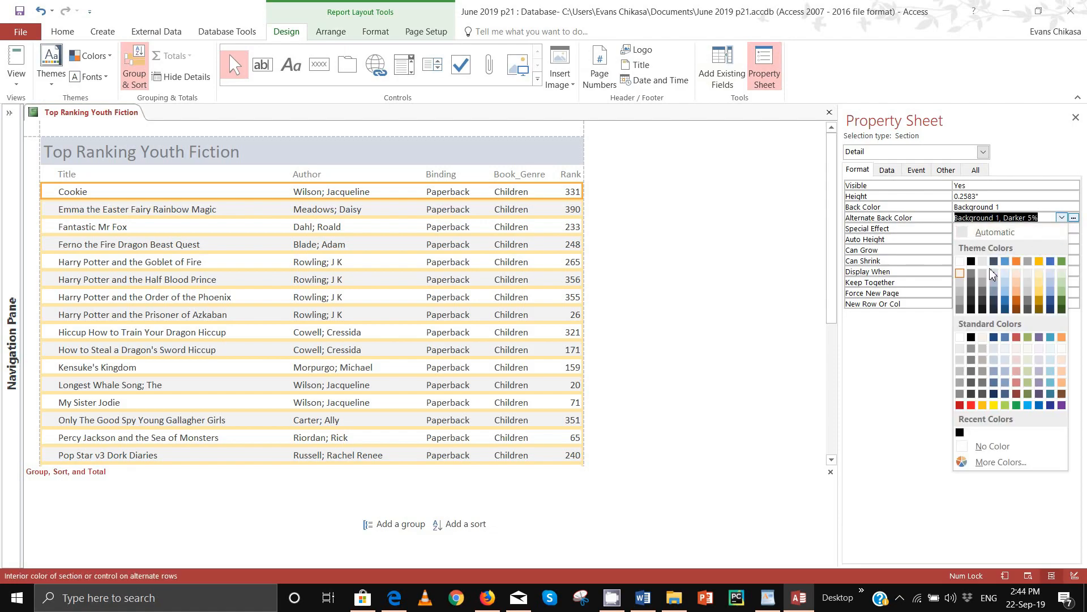
click(1014, 446)
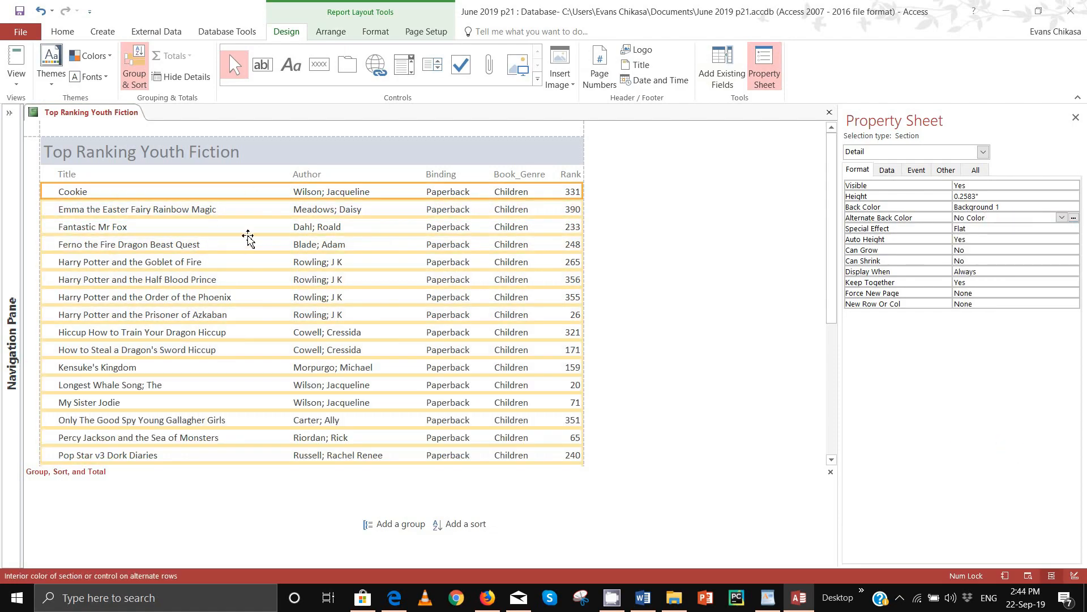
- Format the report title Top Ranking Youth Fiction as bold black text at font size 36
click(72, 154)
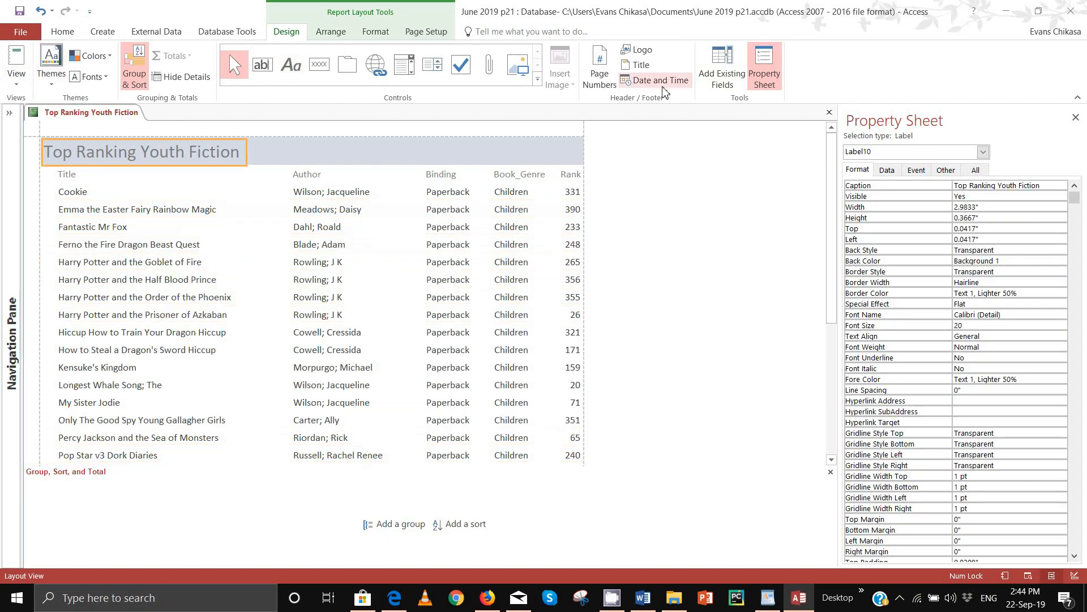
click(69, 29)
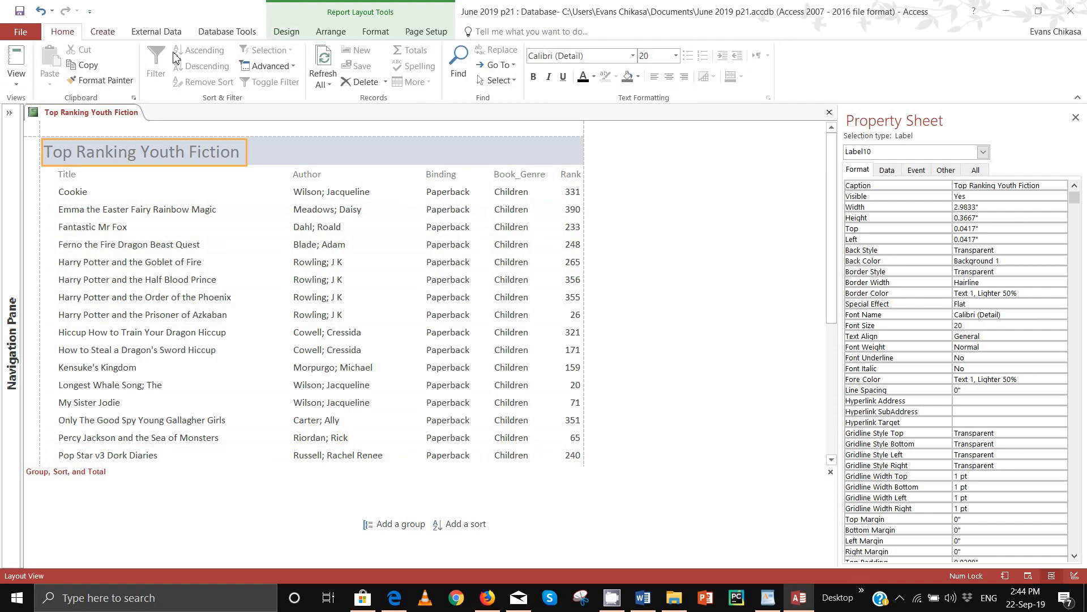
click(533, 77)
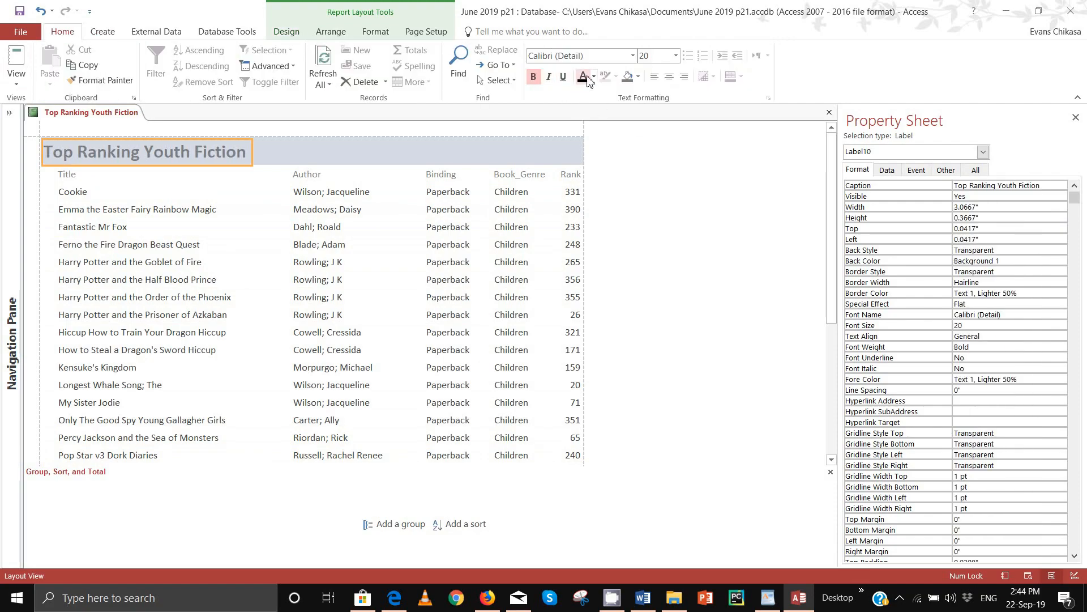
click(587, 79)
click(675, 55)
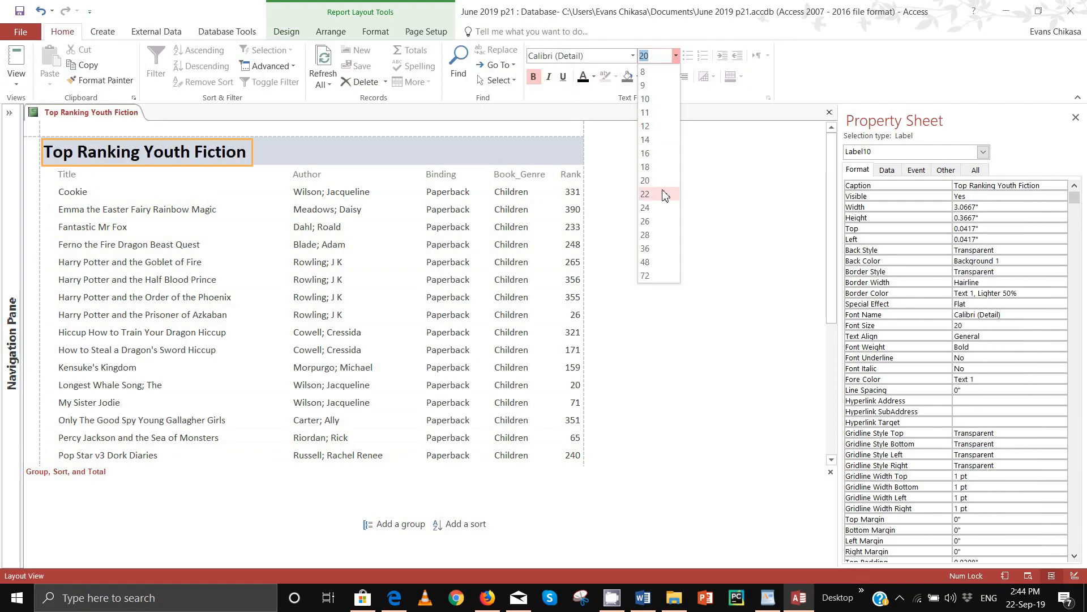
click(655, 249)
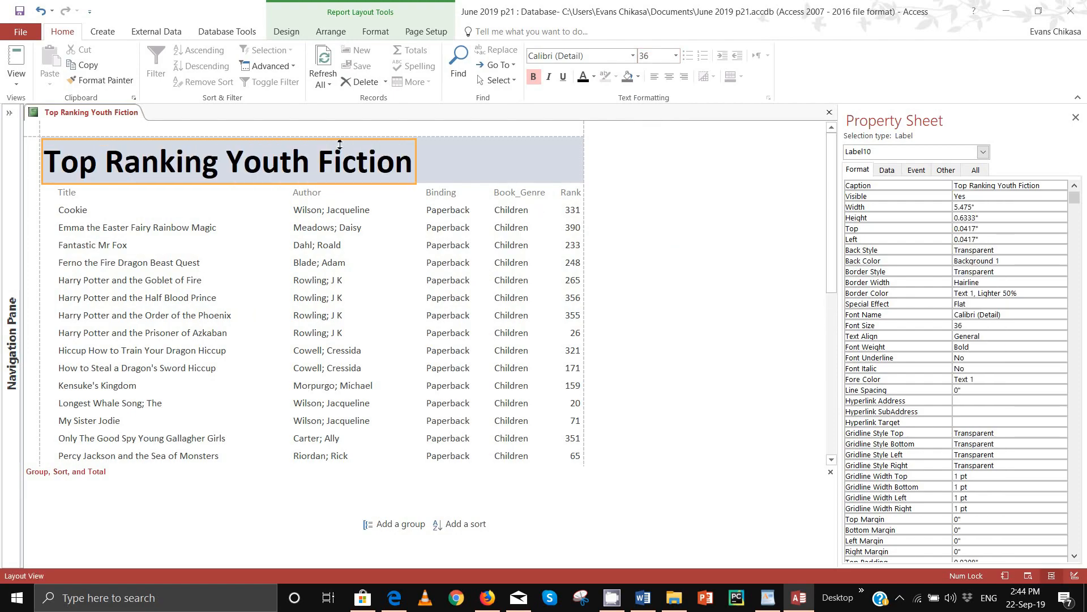
- Make all five column headings in the Page Header bold and black in Design View
click(69, 195)
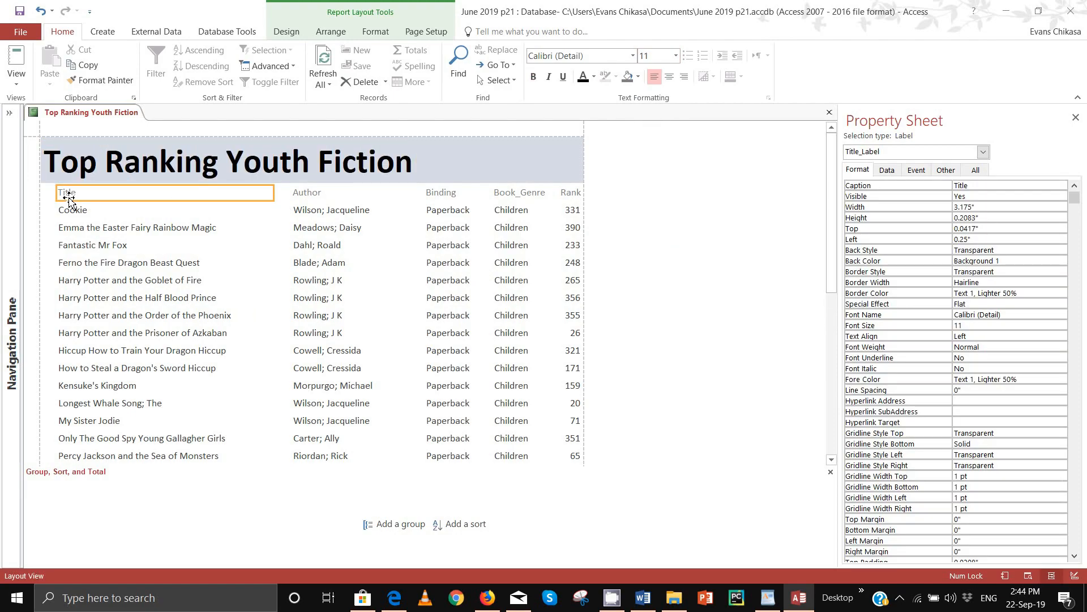
click(88, 195)
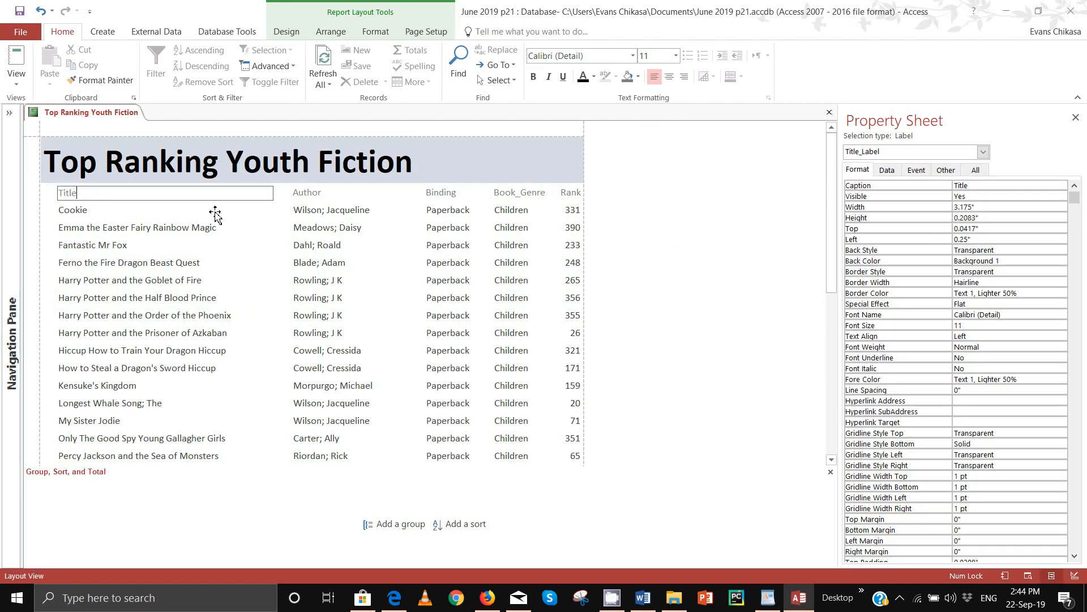
click(17, 82)
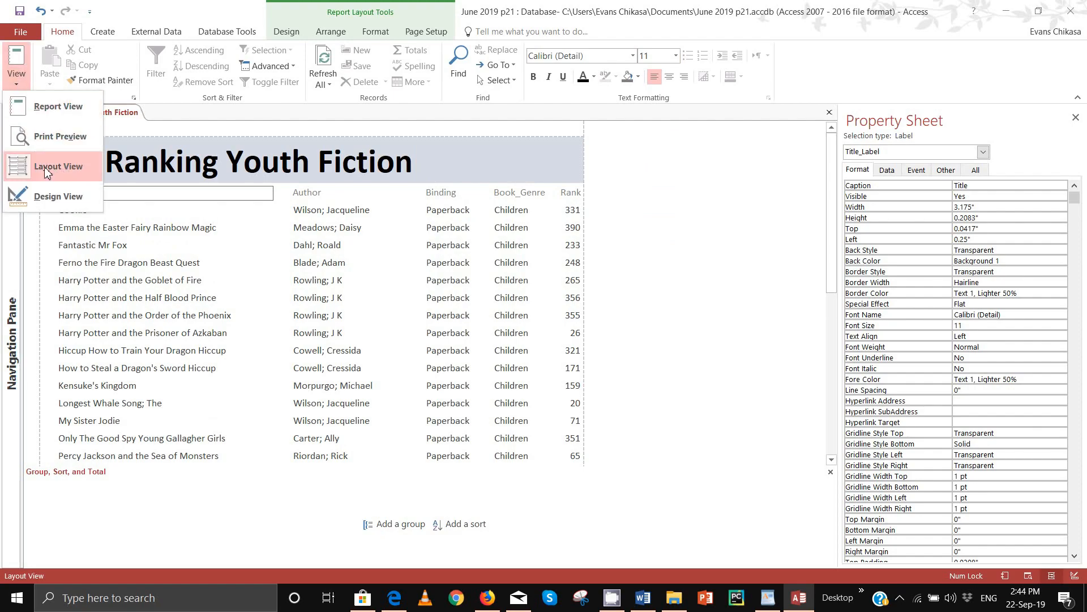
click(57, 196)
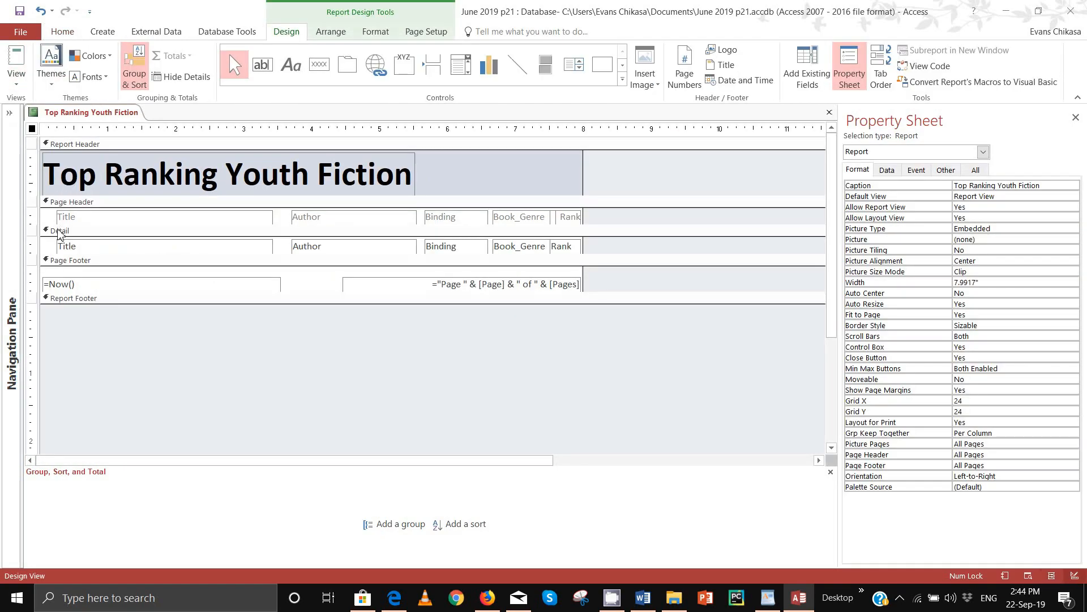
drag(48, 214, 632, 223)
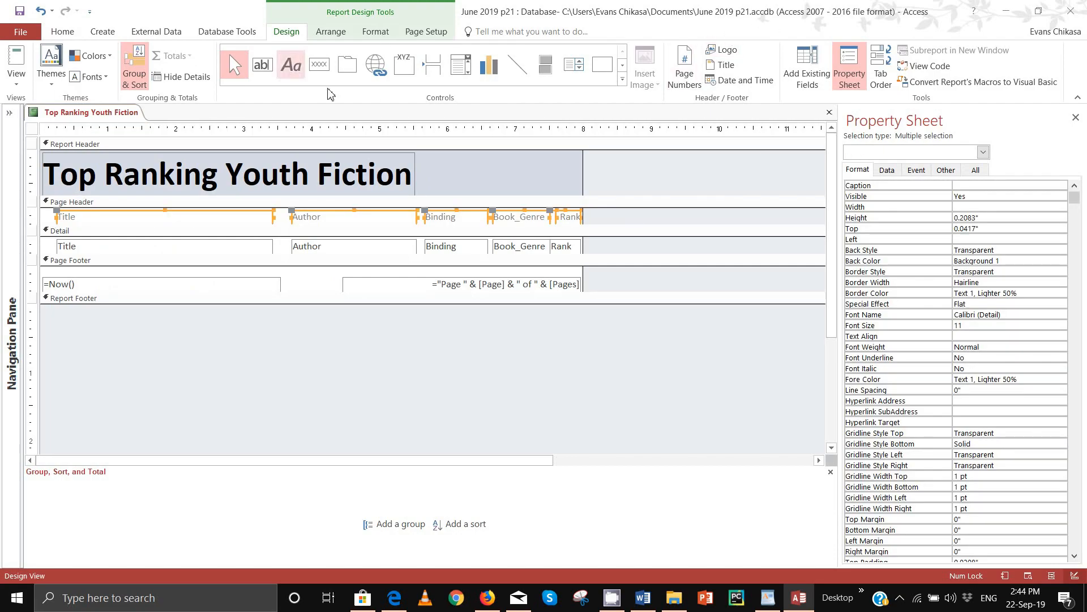
click(67, 34)
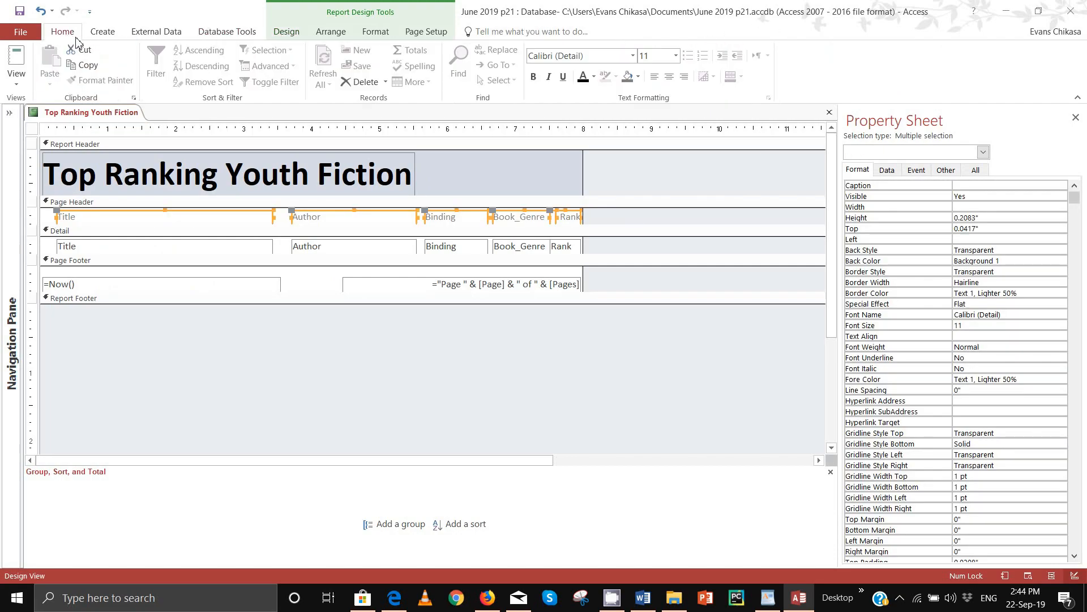
click(533, 76)
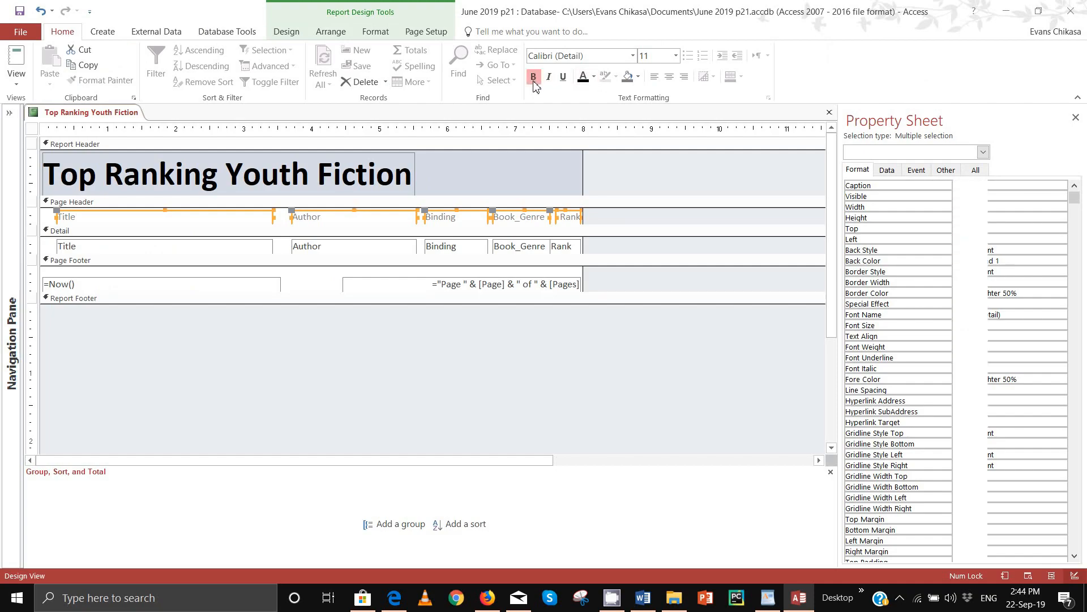
click(583, 77)
- Check the whole formatted report down to its page footer in Print Preview, and return to Design View
click(16, 79)
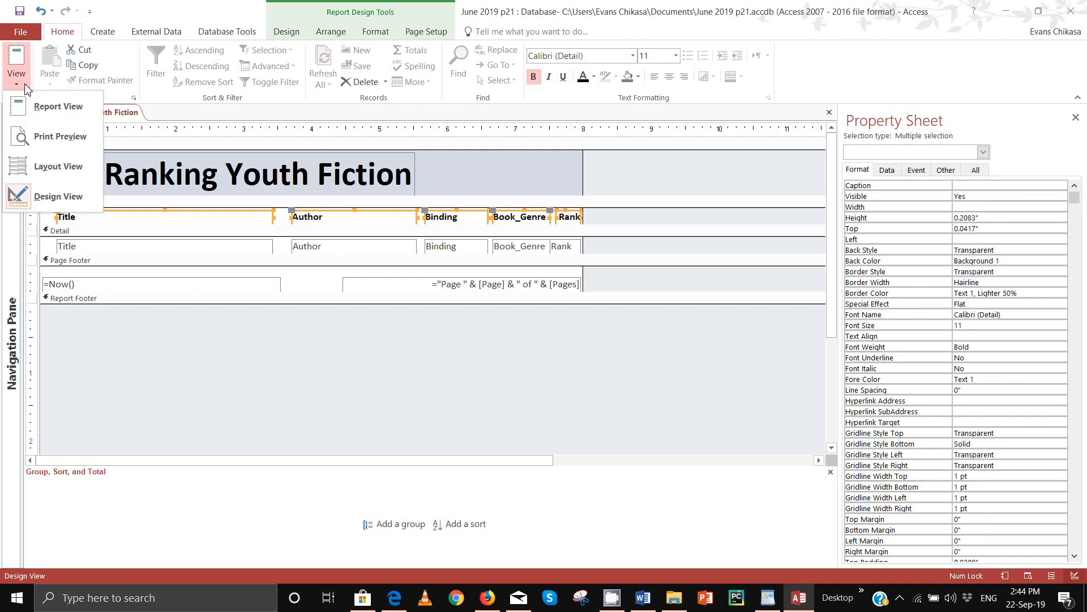
click(66, 152)
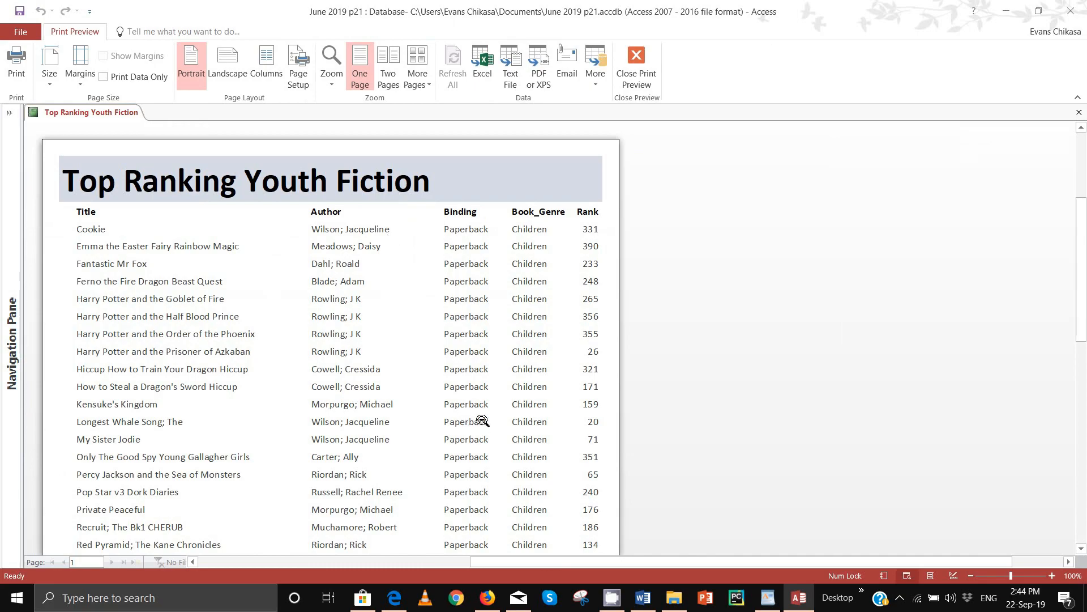
scroll(495, 371, down, 5)
scroll(492, 383, down, 3)
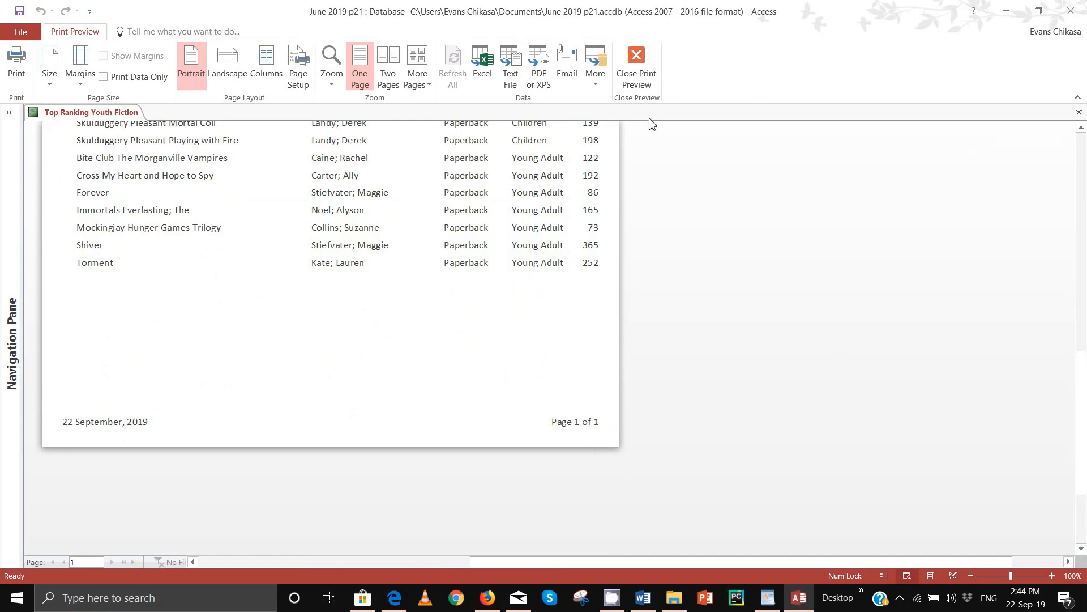
click(636, 70)
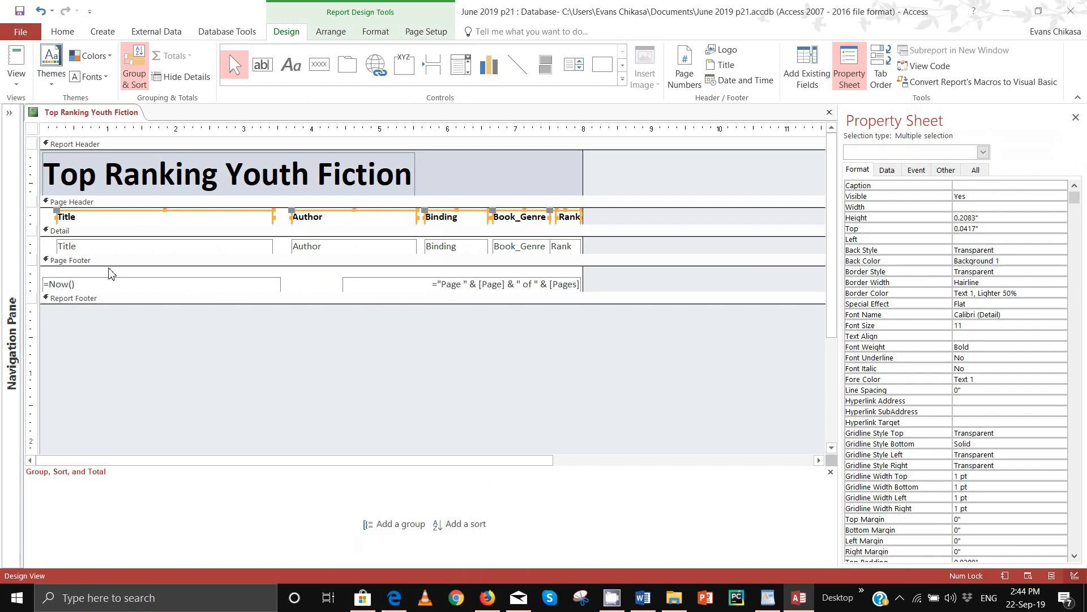
- Extend the Report Footer to about 0.8 inches high, and highlight the ascending Rank sort requirement in the exam paper PDF
drag(108, 307, 126, 361)
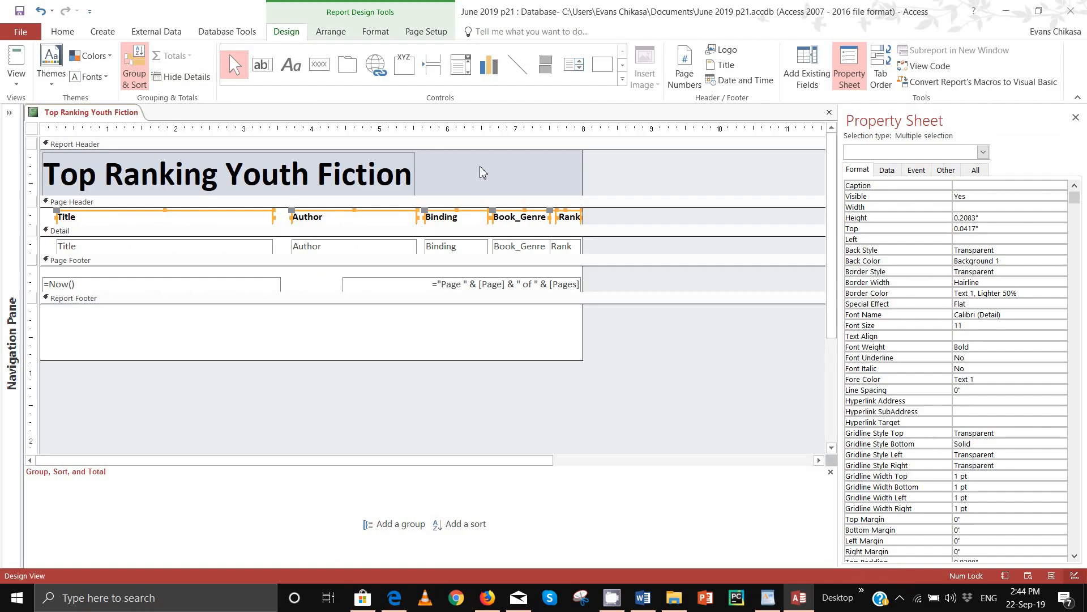
mouse_move(394, 598)
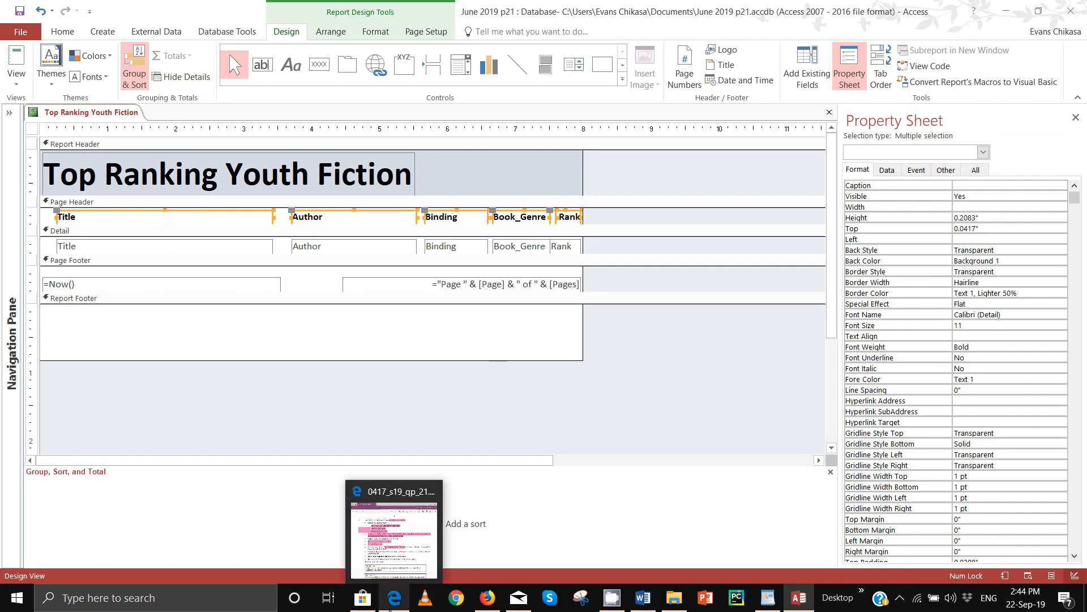
click(388, 498)
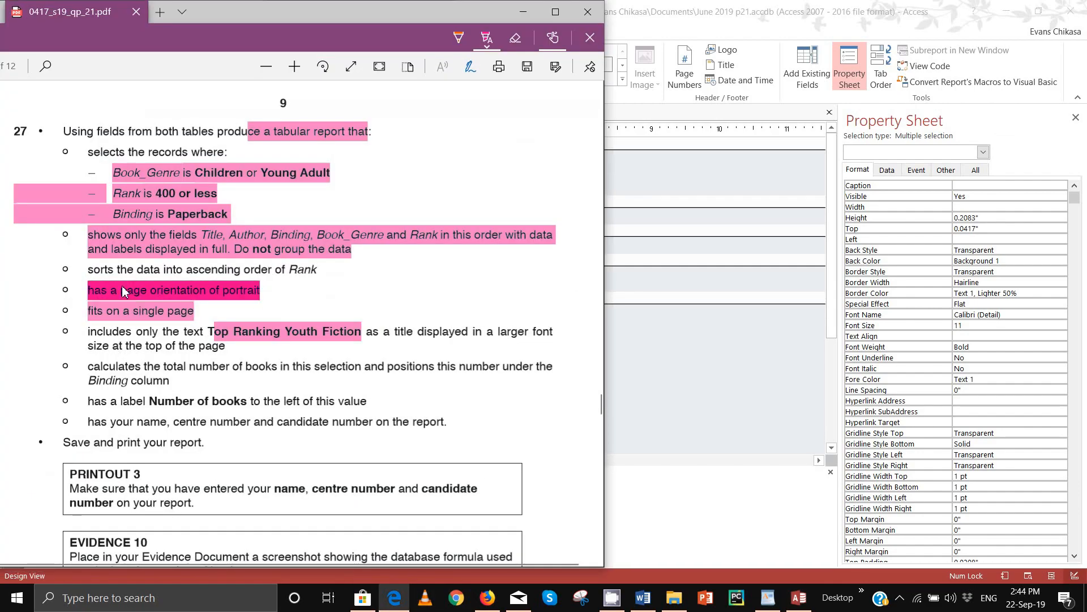
drag(90, 269, 212, 269)
drag(299, 268, 326, 273)
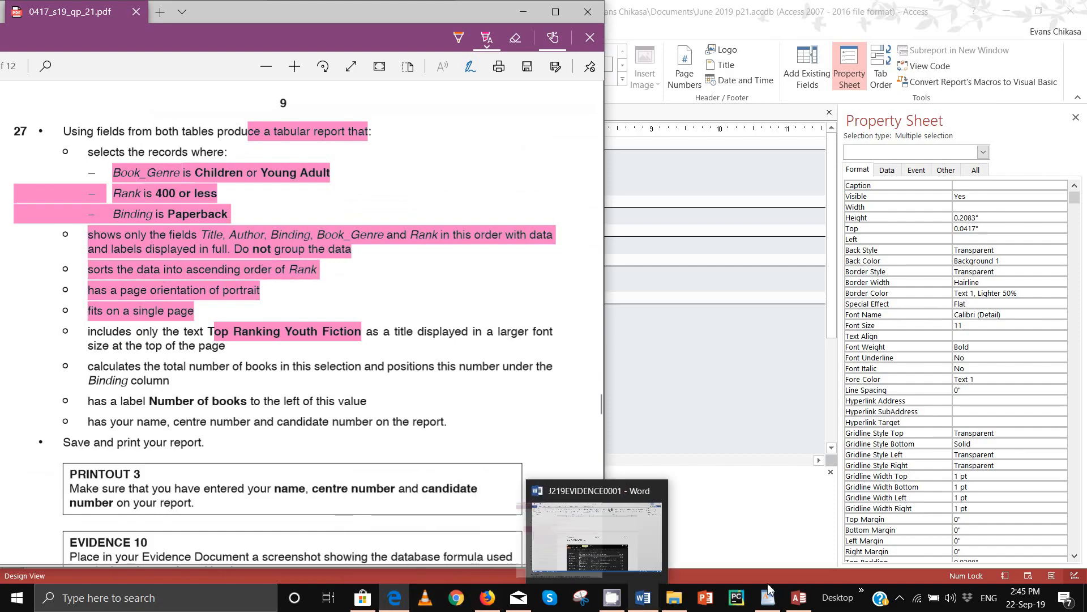
- Back in Access, add a sort to the report by Rank from smallest to largest
click(799, 599)
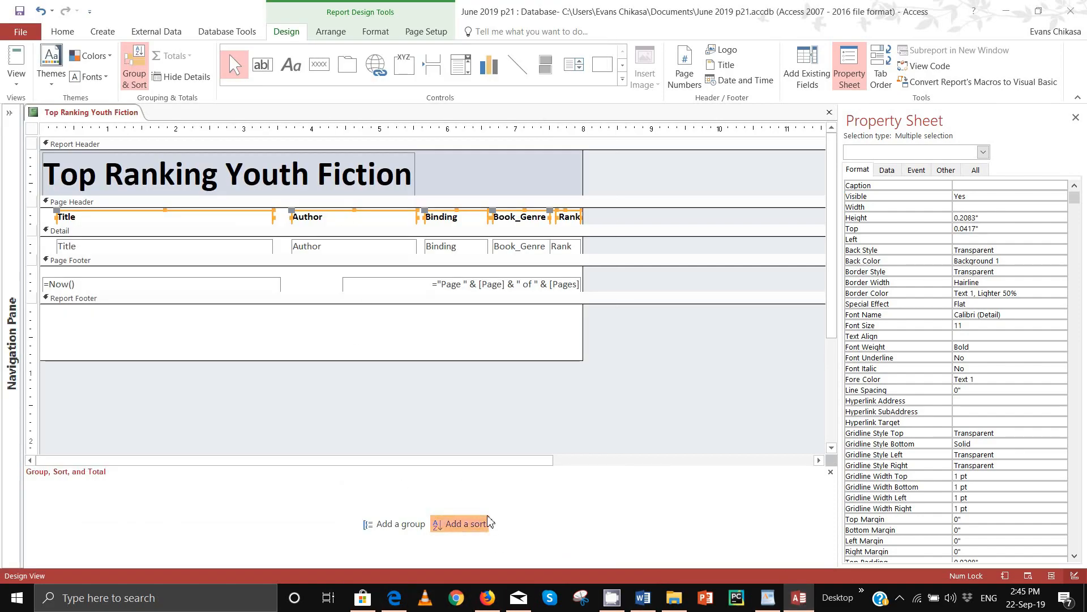
click(462, 524)
click(136, 491)
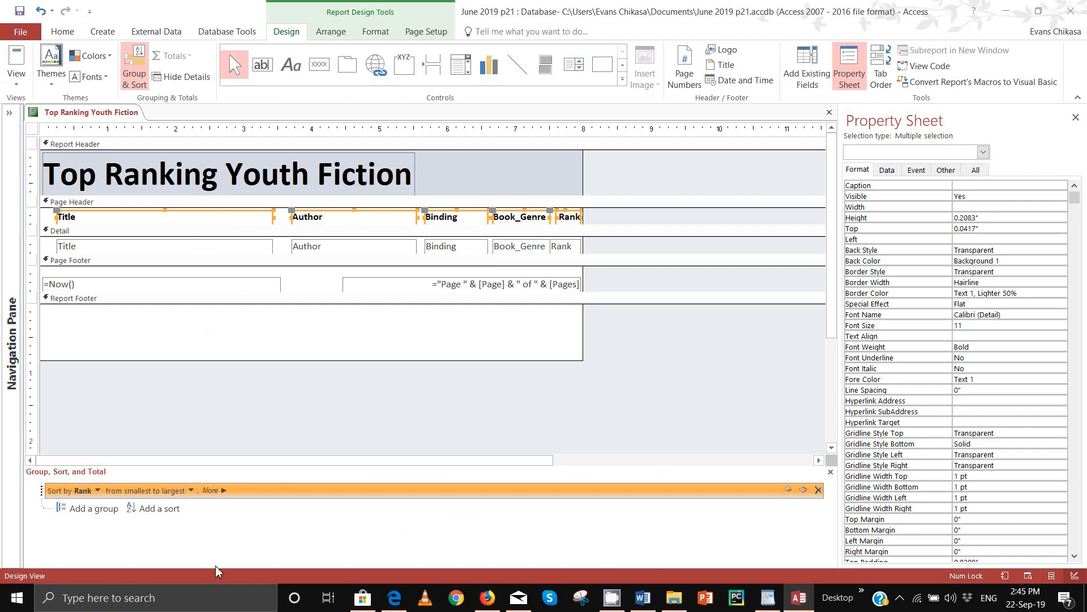
- Check the exam paper, and add a Report Footer text box under the Binding column containing Count([Binding])
click(394, 597)
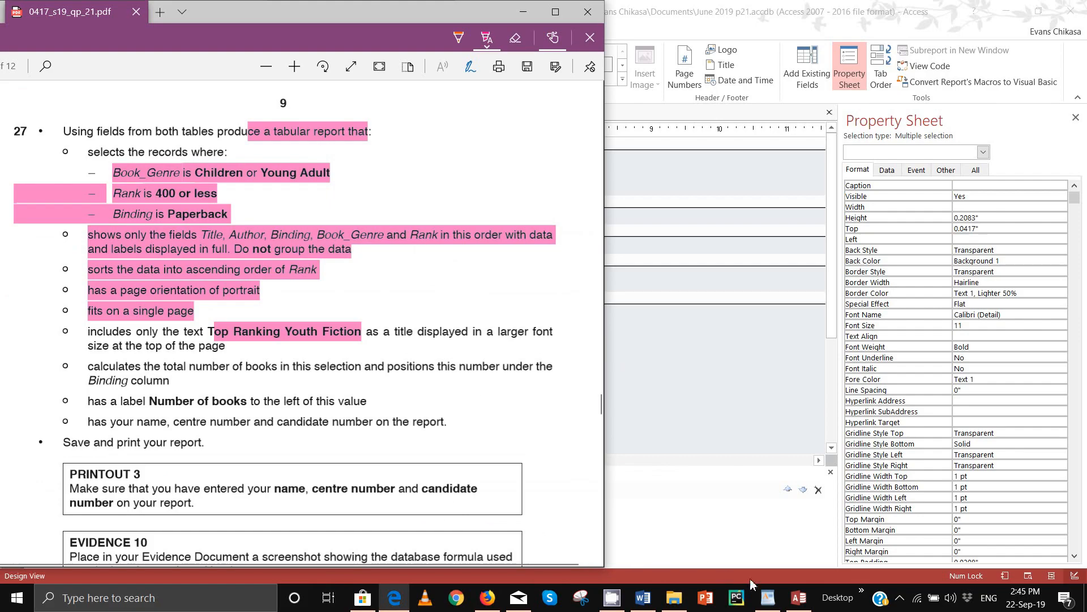
click(798, 597)
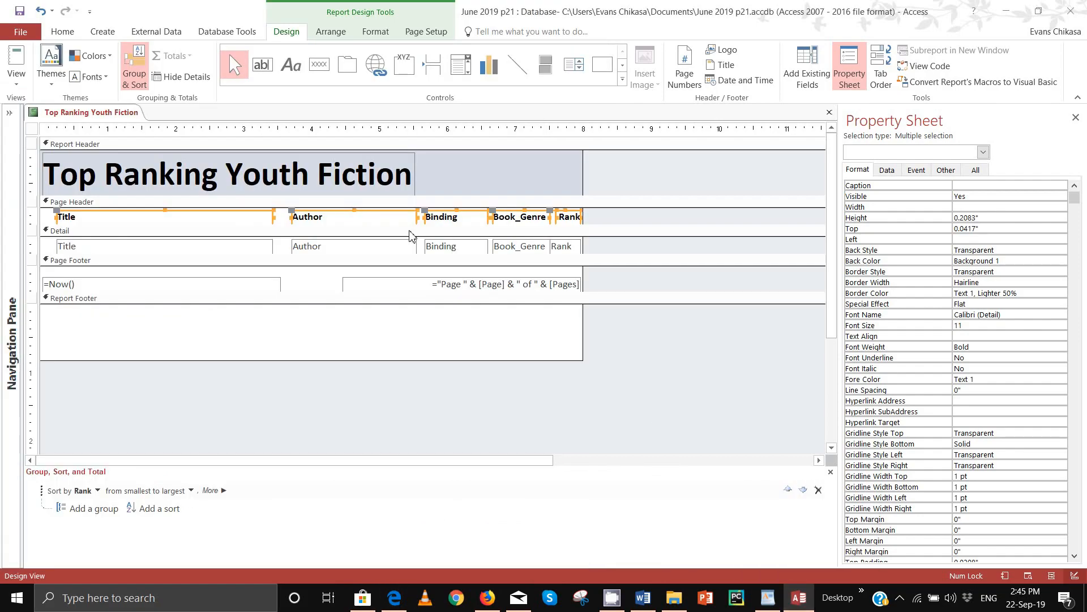
click(266, 66)
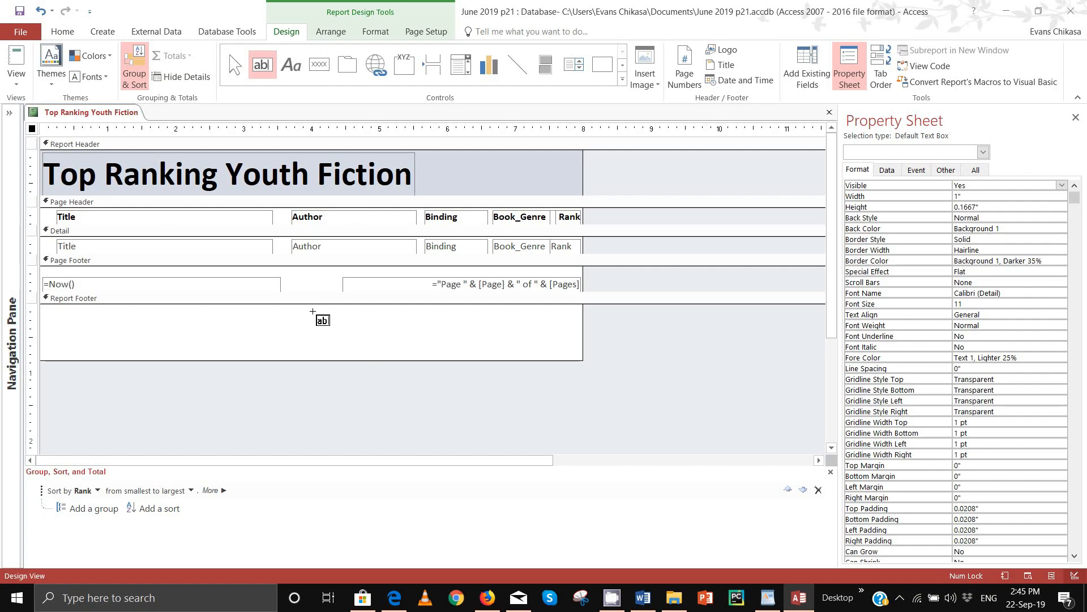
drag(428, 315, 511, 339)
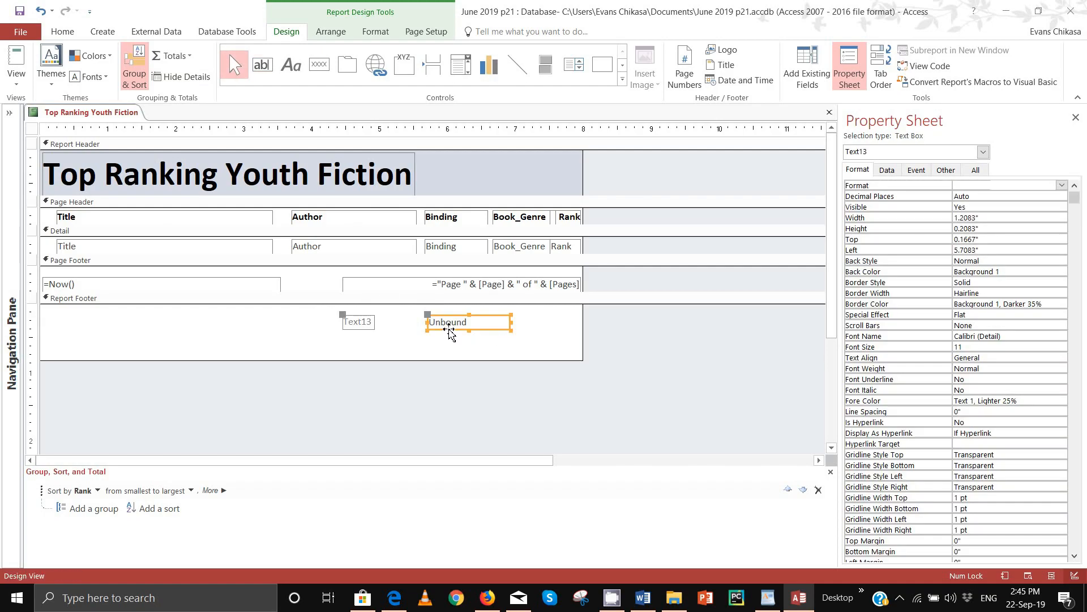
click(458, 327)
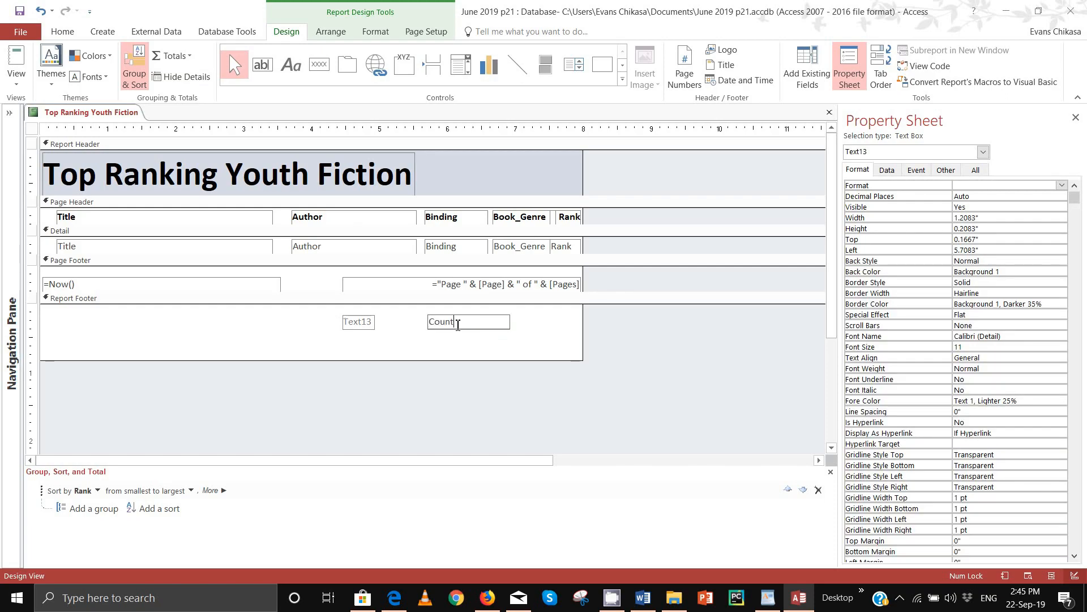
text(Count(*)
- Correct the Report Footer text box's expression to =Count([Binding]) by adding the missing equals sign
click(368, 323)
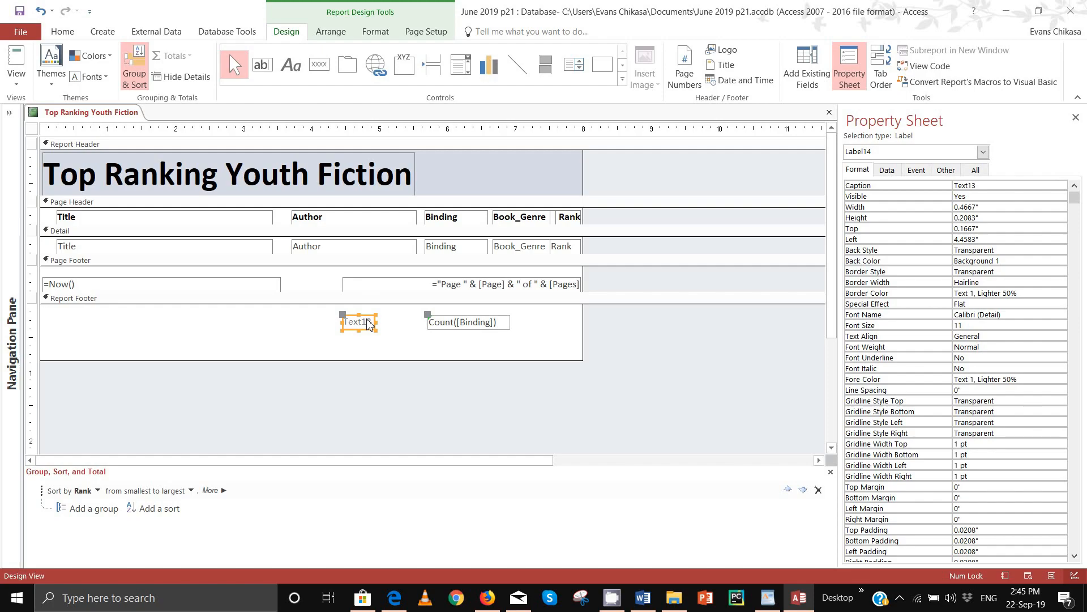
double_click(368, 323)
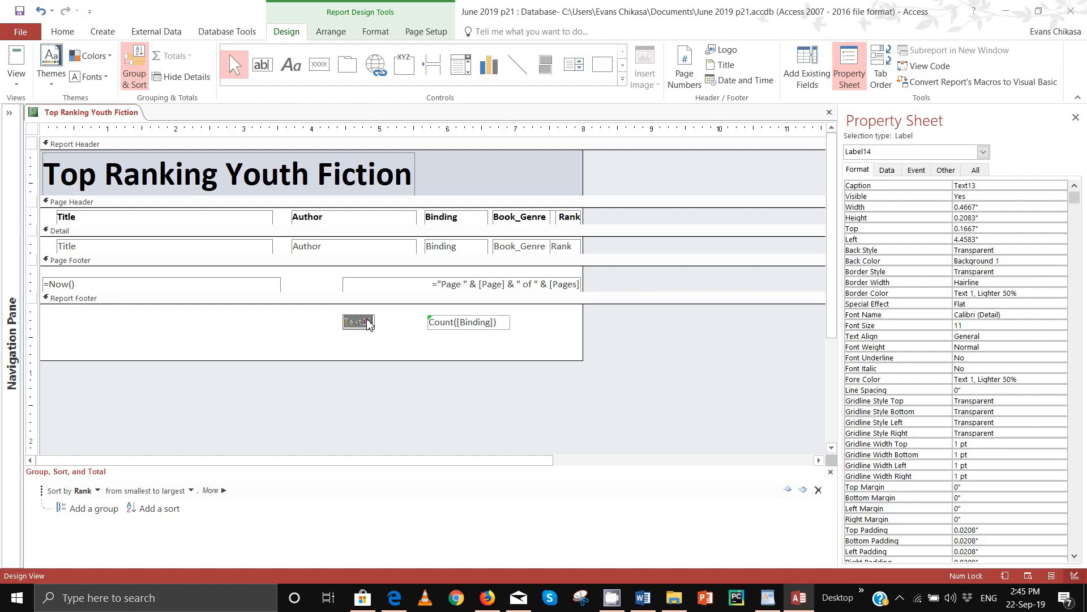
click(436, 326)
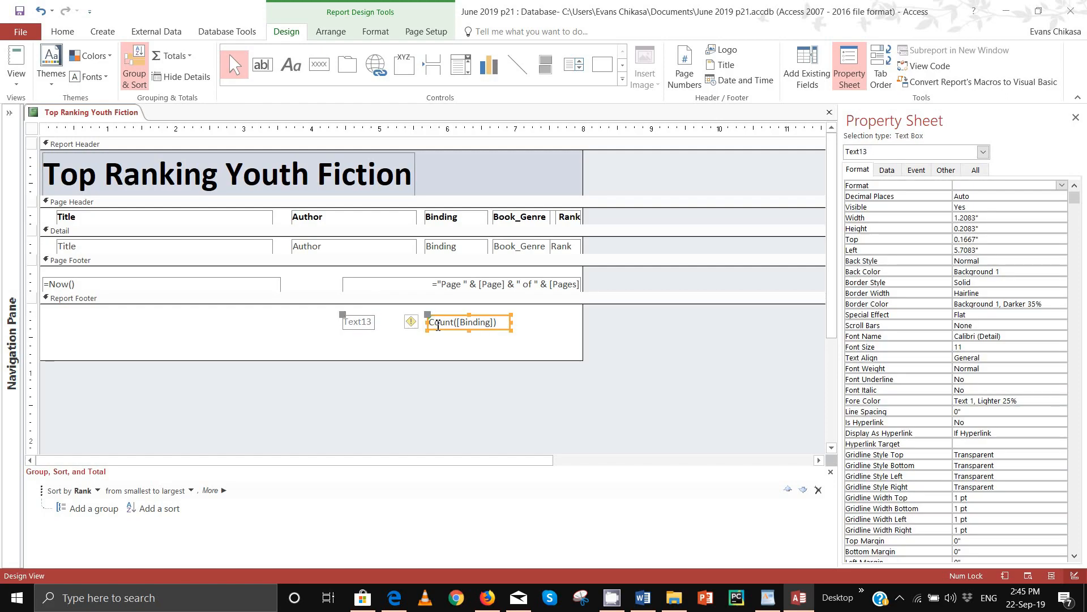
click(434, 323)
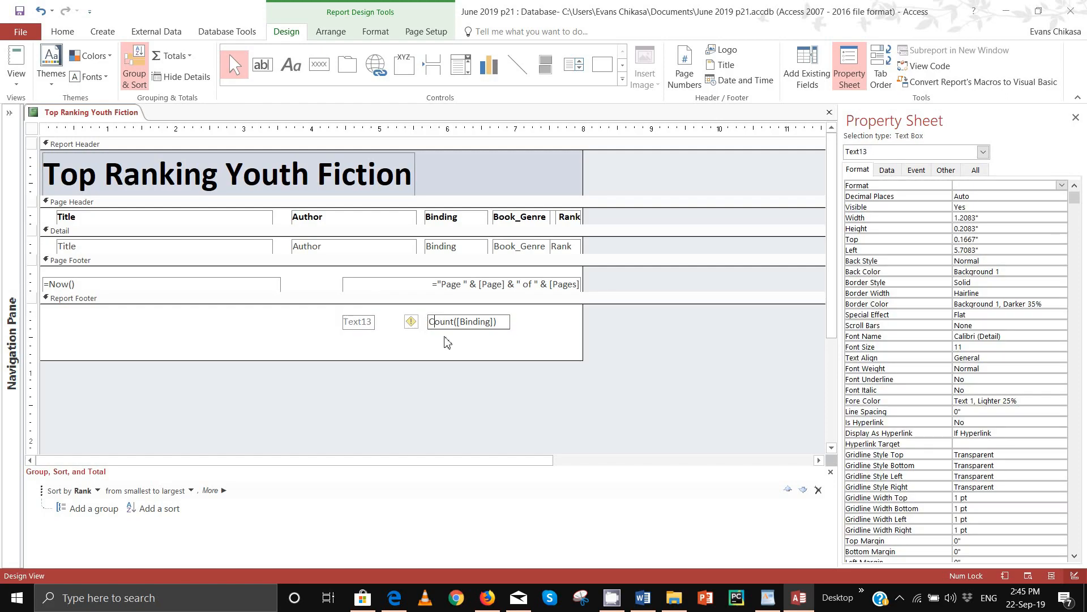
text(=)
- Highlight the required label text in the exam paper, and change the count box's label to Number of books
click(360, 322)
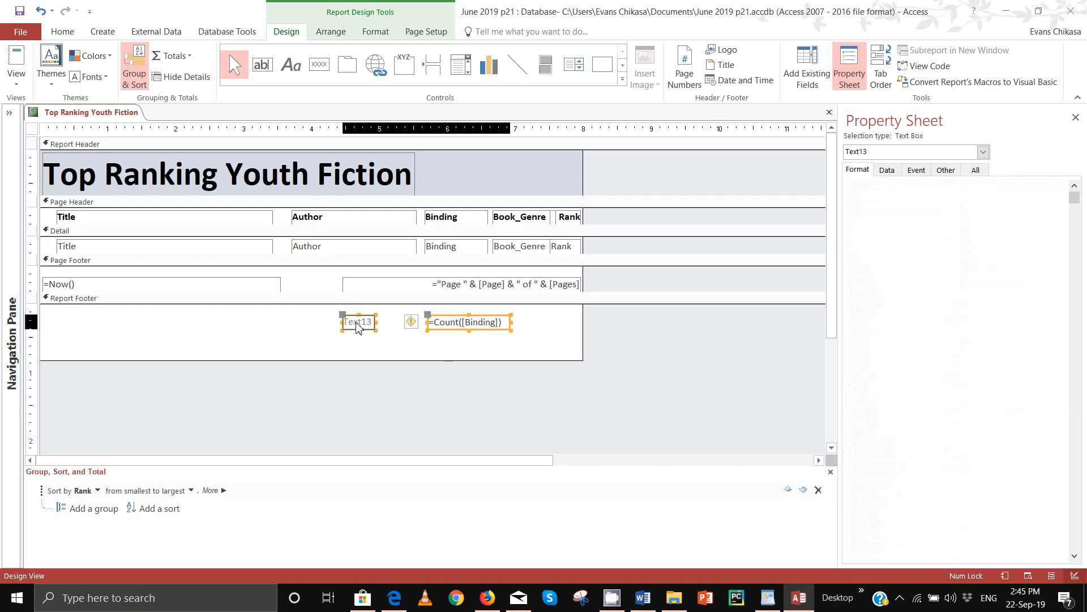
double_click(363, 324)
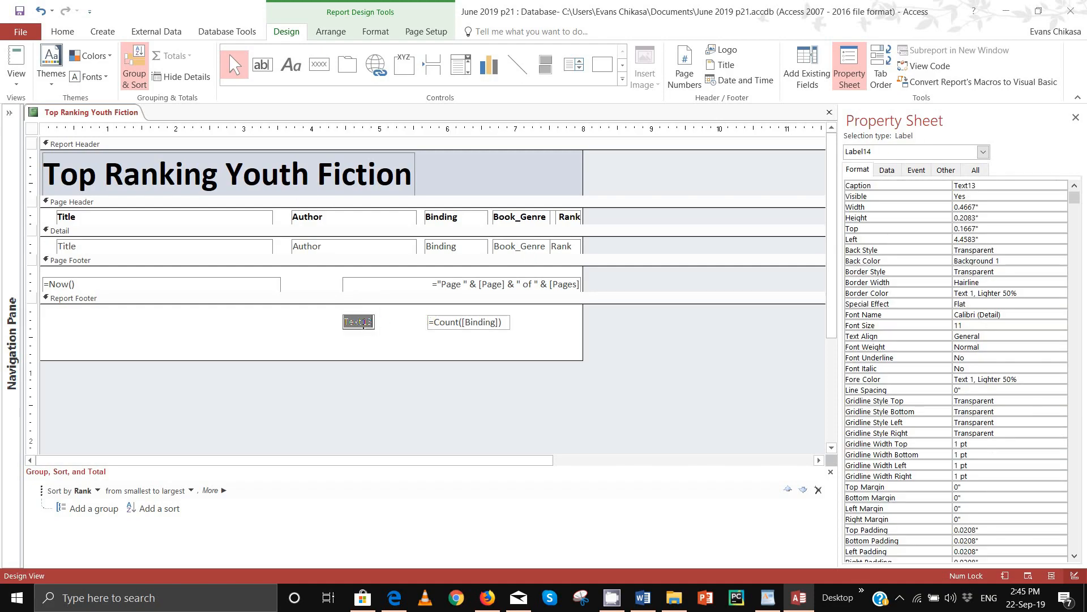
click(385, 599)
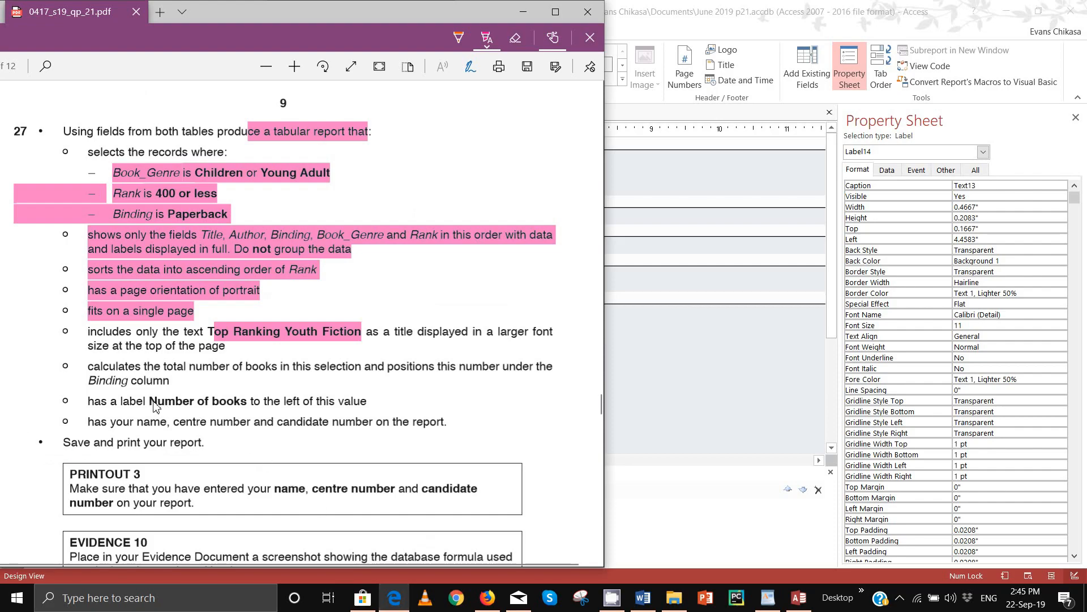
drag(151, 401, 256, 405)
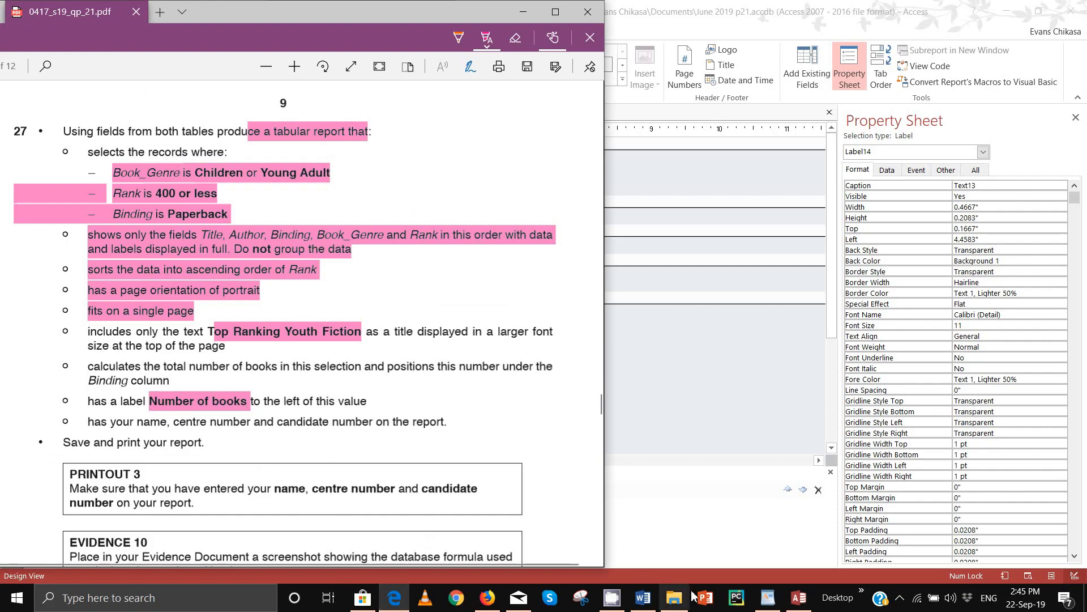
click(799, 600)
text(Number of books)
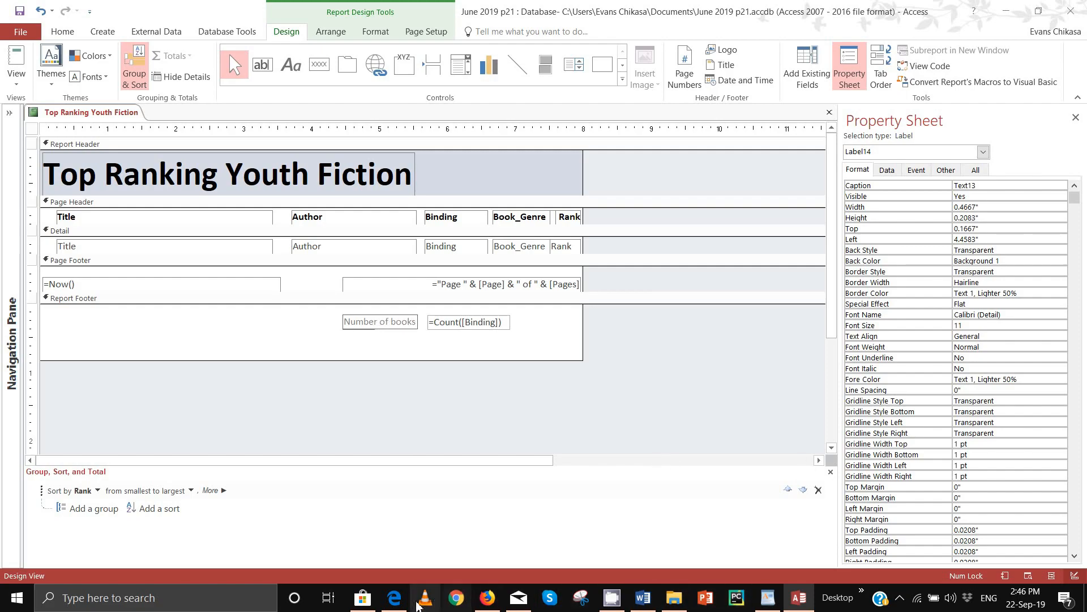
- Highlight the total number of books requirement and the candidate details requirement in the exam paper PDF
click(394, 597)
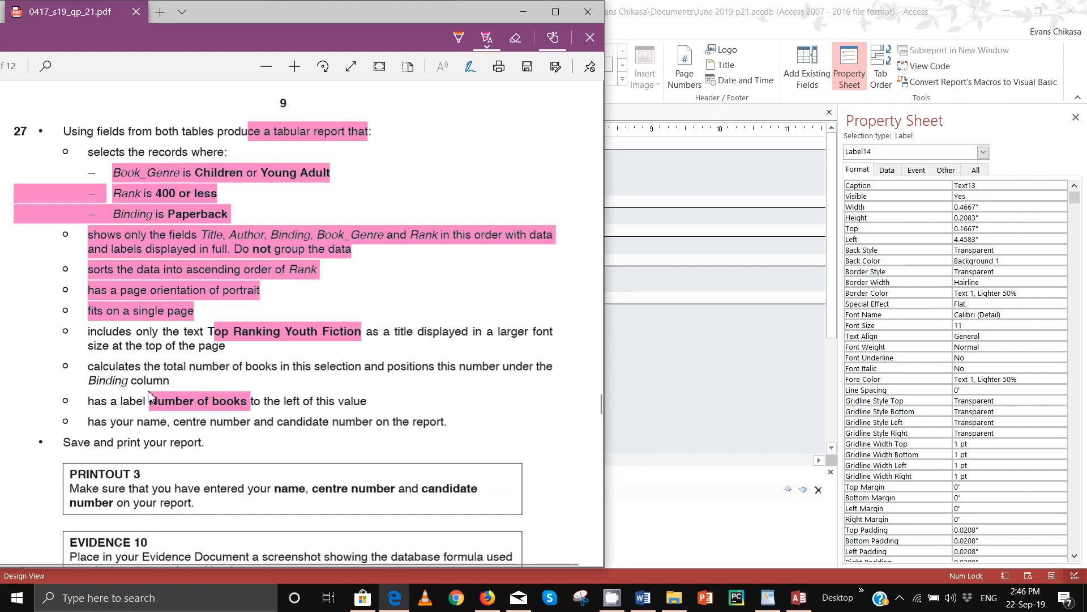
drag(99, 375, 170, 380)
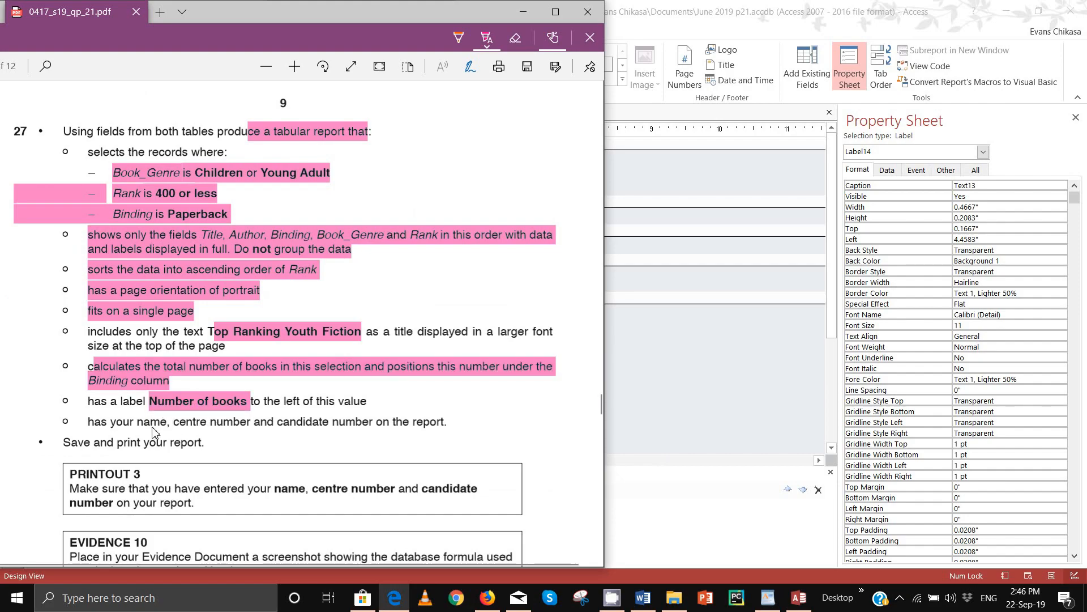
drag(113, 426, 441, 428)
- Back in Access, add a Report Footer label under the Title column with the candidate's name, centre number and candidate number
click(799, 597)
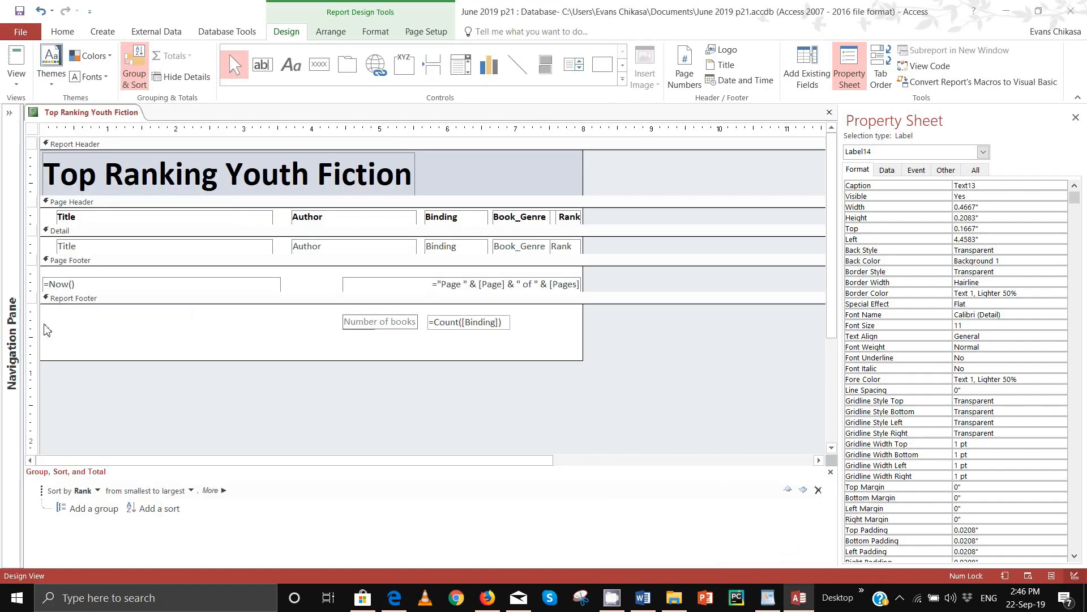
click(290, 64)
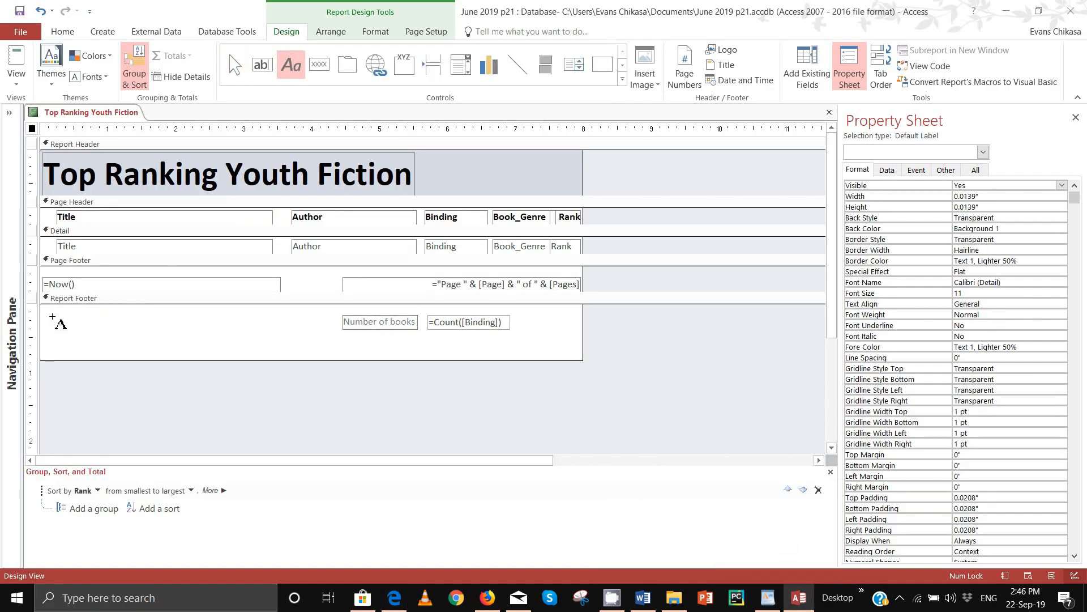
drag(45, 315, 252, 334)
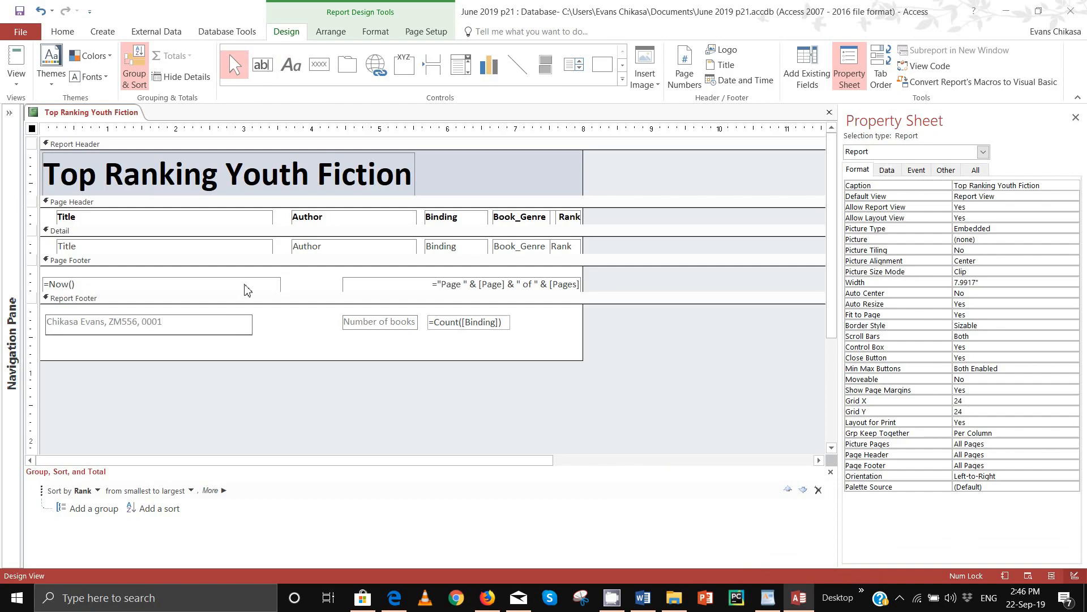
- Check the candidate details and book count at the end of the report in Print Preview, and return to Design View
click(16, 80)
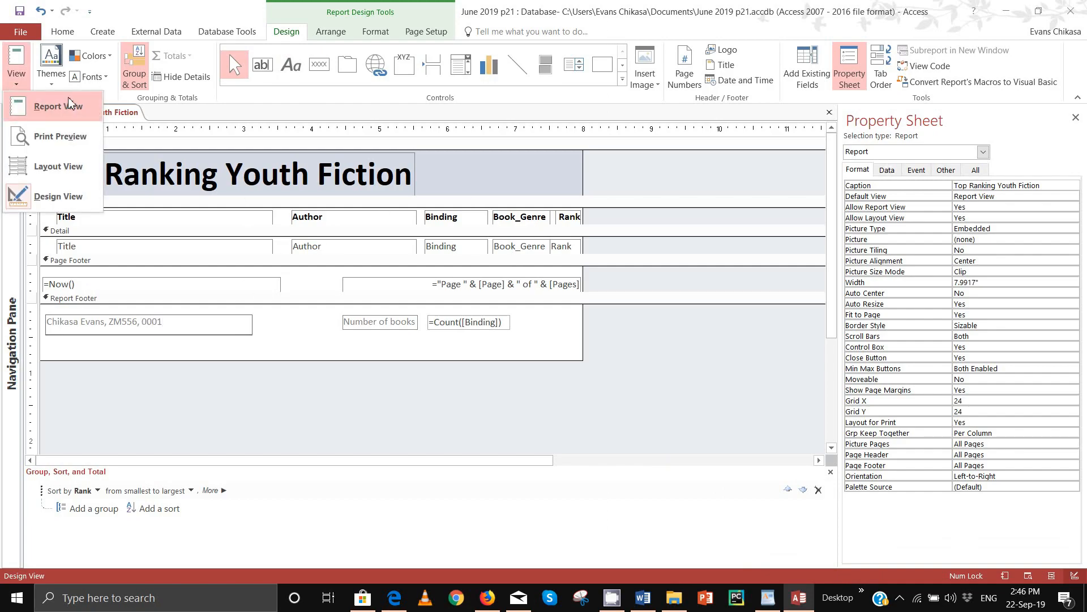
click(34, 135)
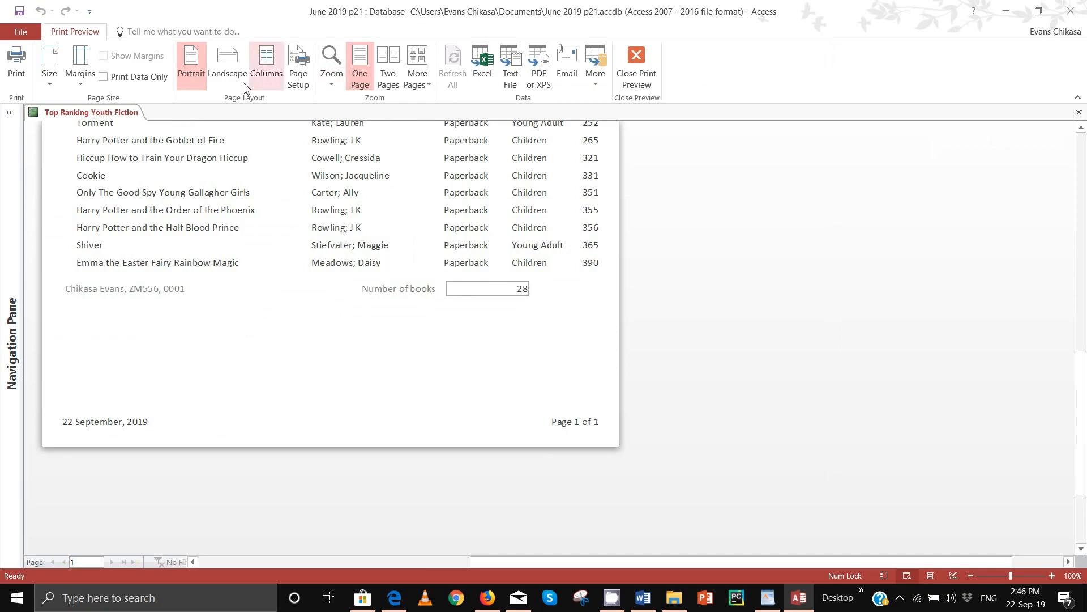
click(636, 82)
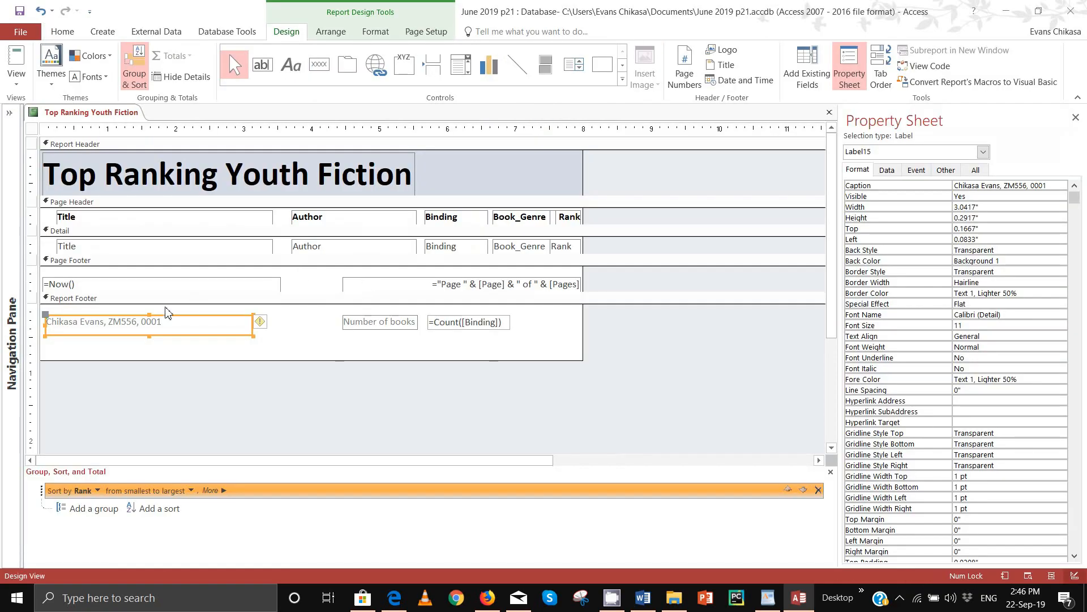
- Delete the date and page number boxes from the Page Footer, and close up the empty section
click(142, 282)
shift+click(454, 280)
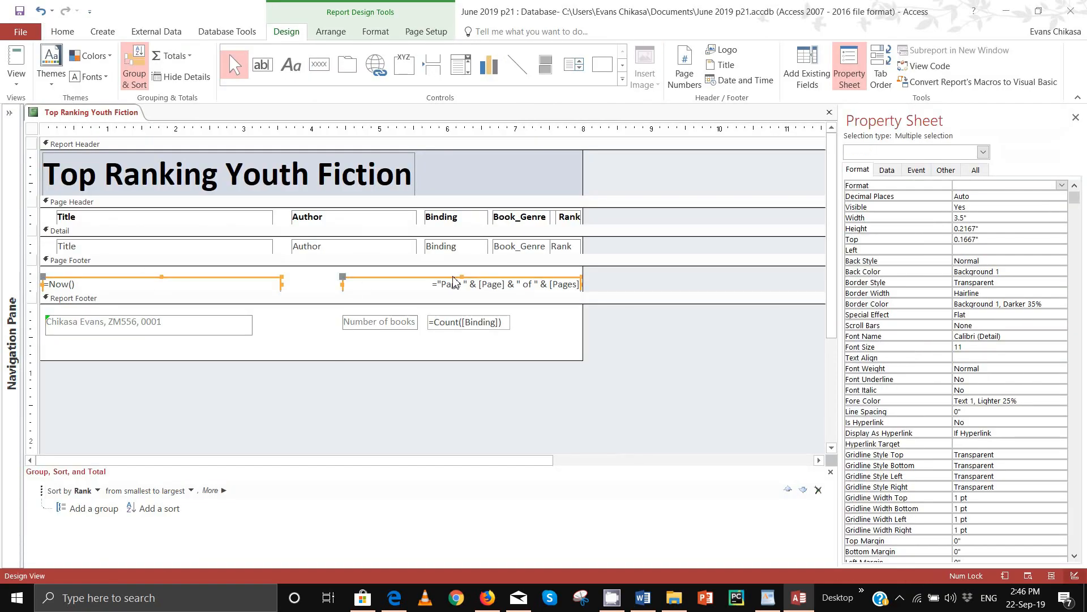
key(Delete)
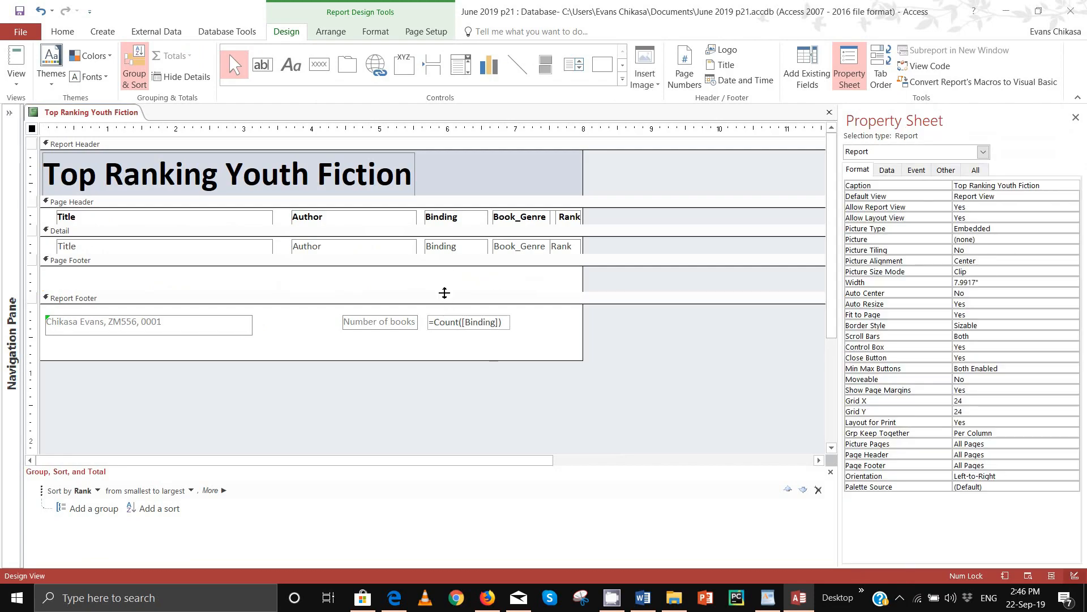
drag(449, 293, 449, 267)
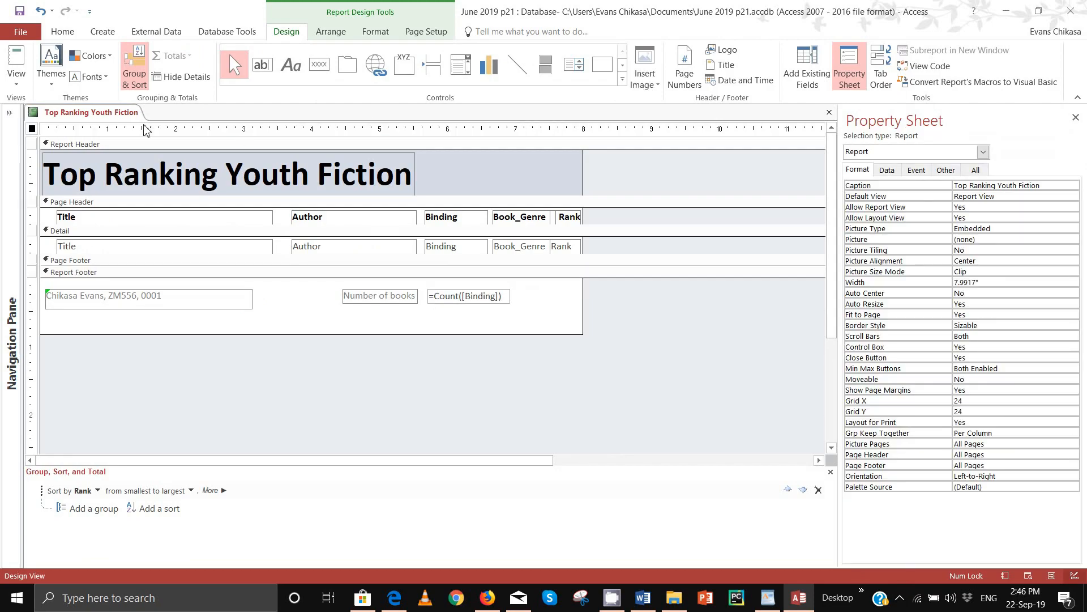
- Check the report without its page footer in Print Preview, and switch back to question 27 in the exam paper PDF
click(16, 79)
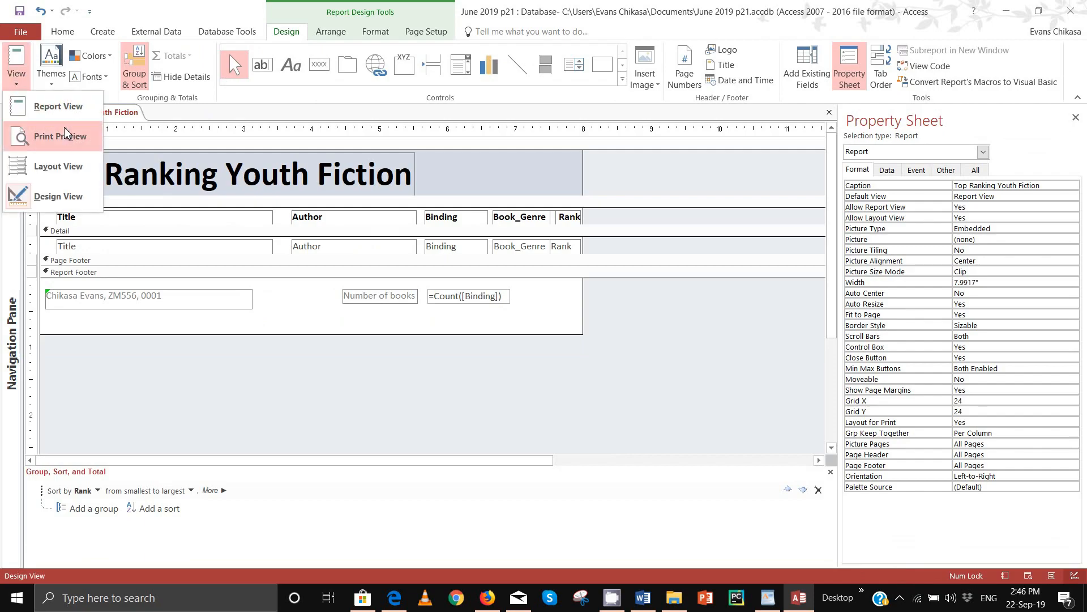
click(65, 139)
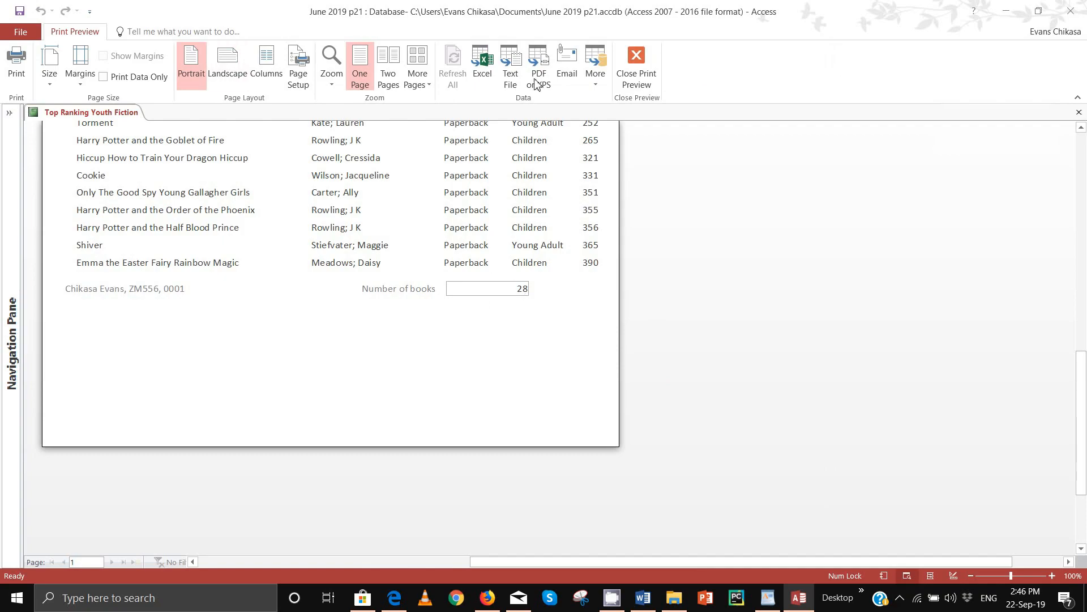
click(635, 71)
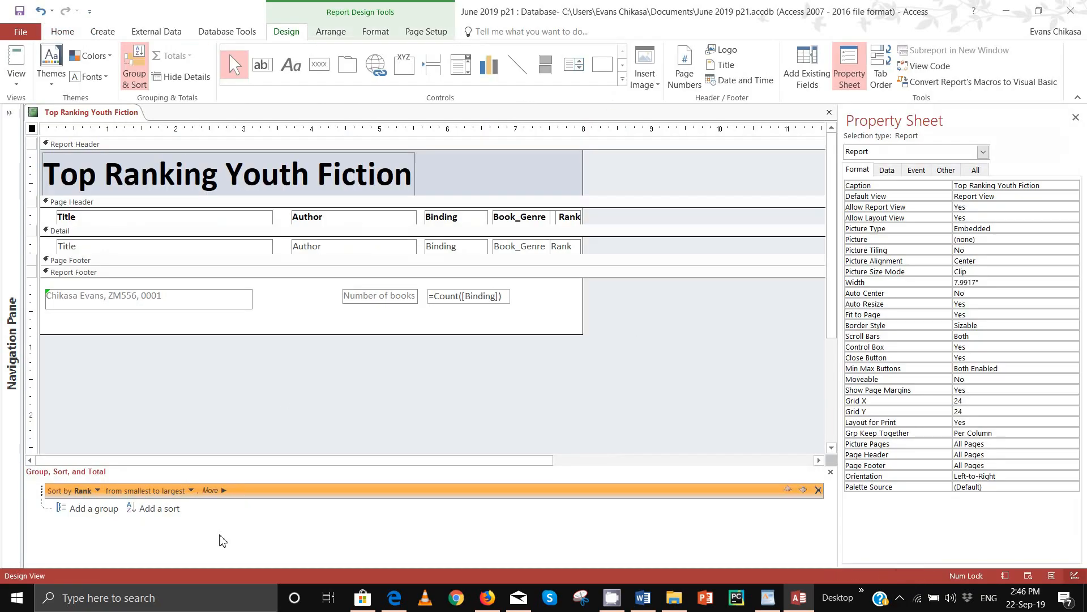
click(351, 480)
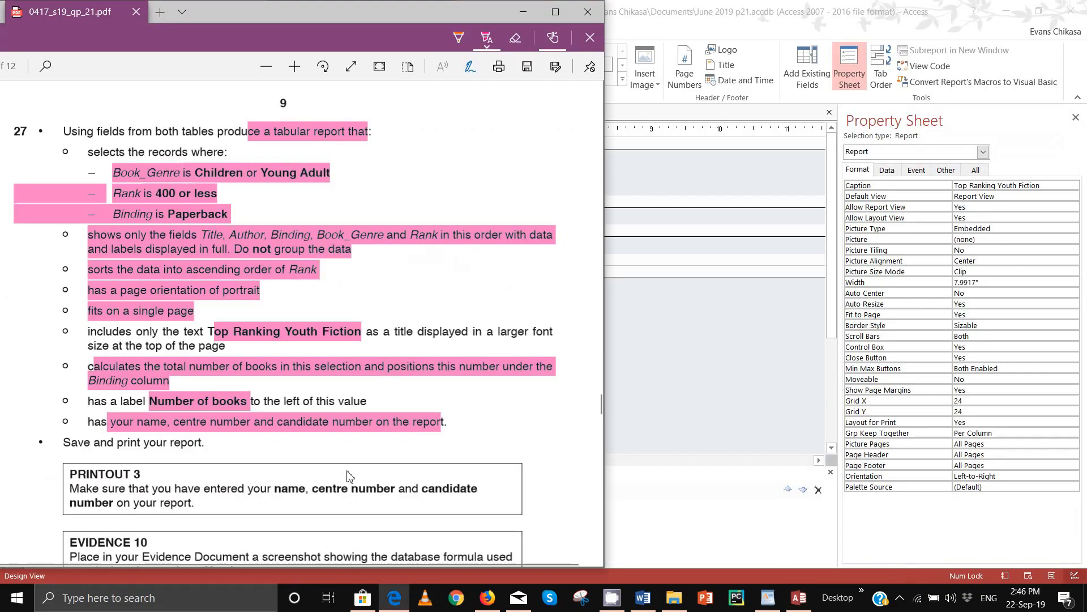
- Highlight the Printout 3 and Evidence 10 instructions of question 27 in the exam paper PDF
scroll(350, 475, down, 5)
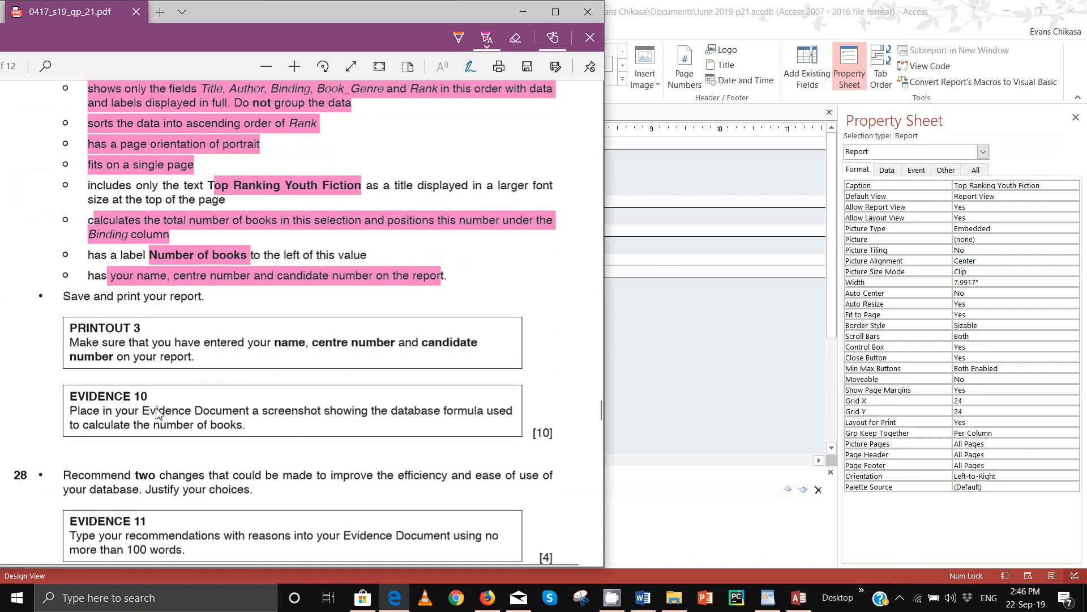
drag(99, 331, 220, 361)
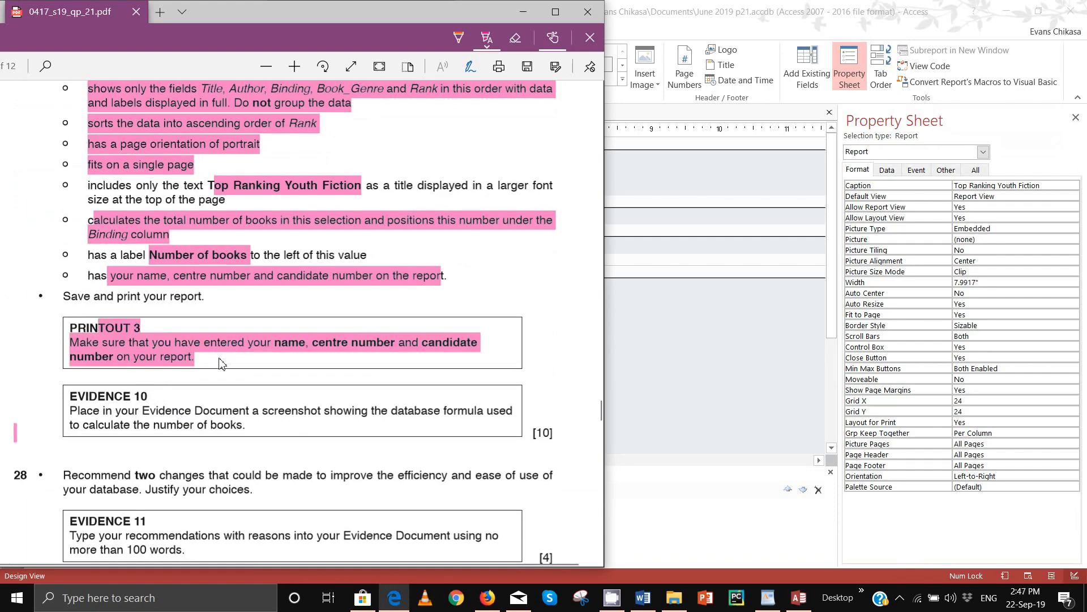
drag(99, 403, 237, 430)
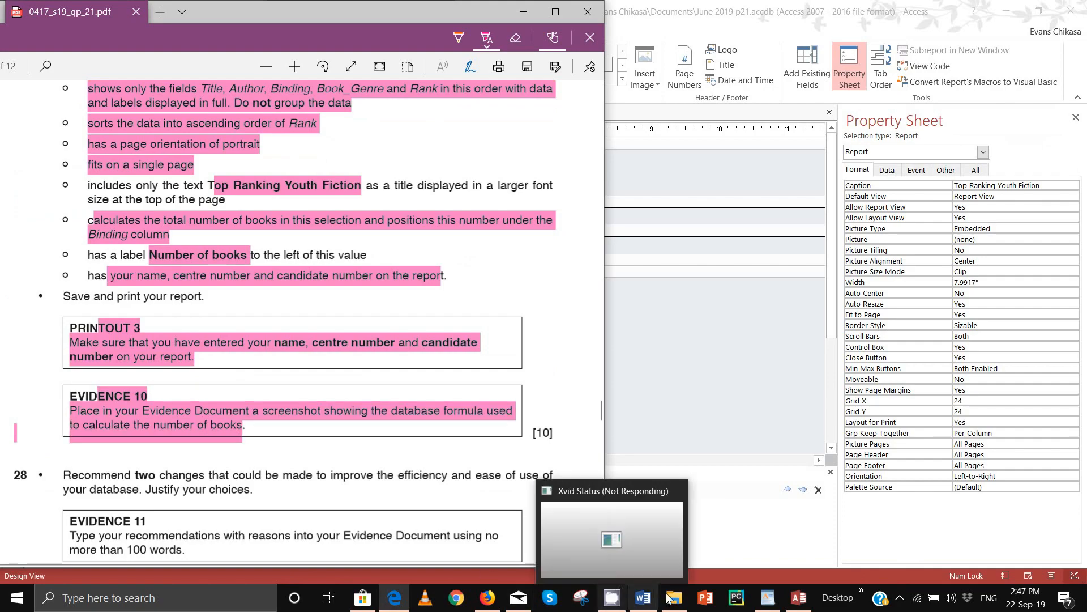
- Switch to Access and copy a screenshot of the =Count([Binding]) box in the Report Footer to the clipboard
click(799, 597)
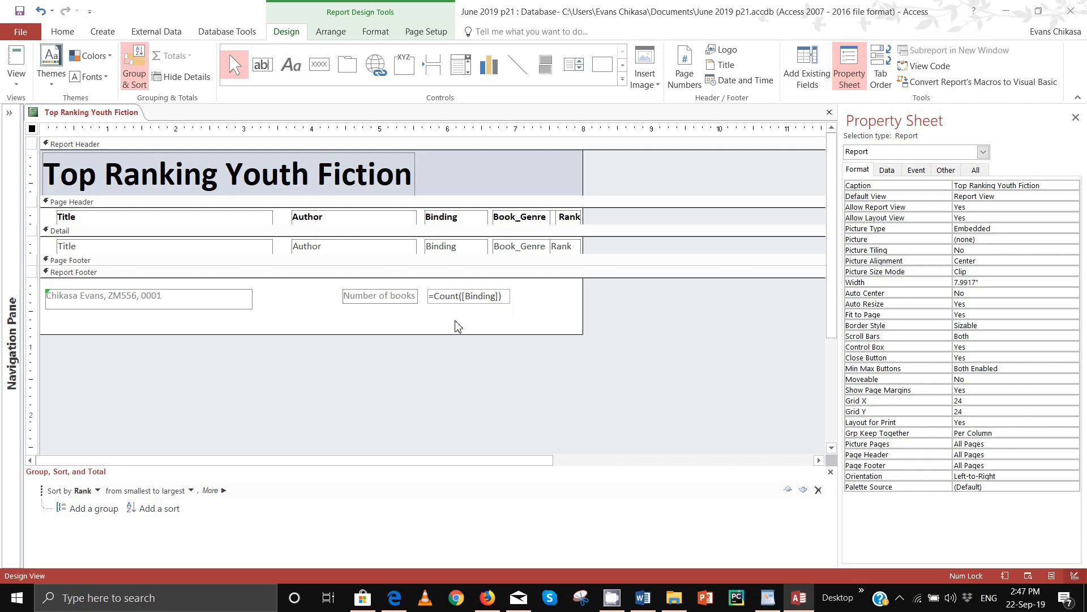
key(Print)
drag(338, 282, 526, 312)
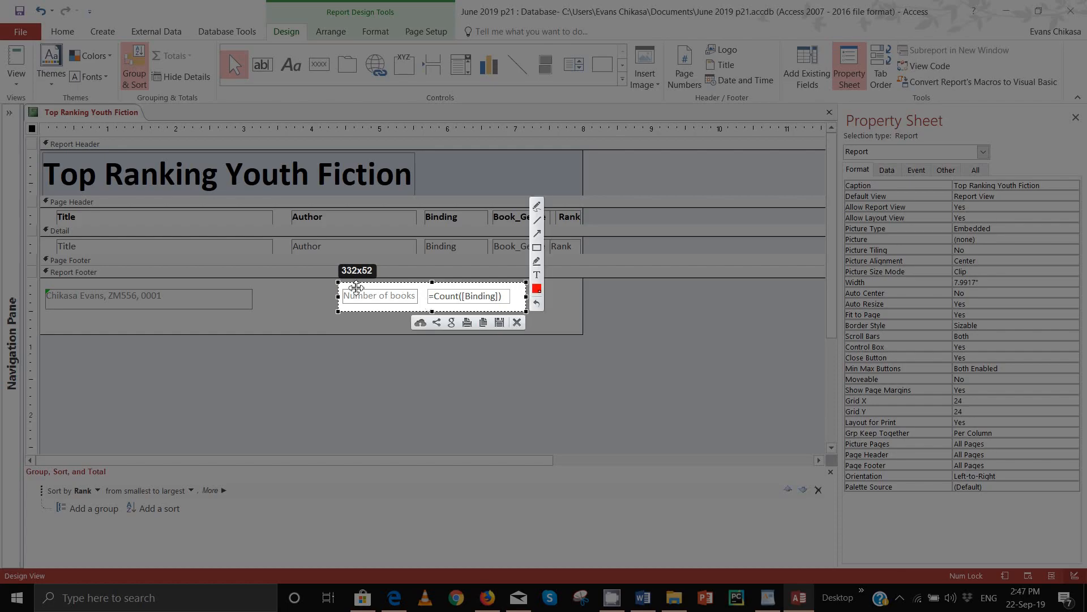
drag(338, 297, 423, 305)
click(482, 323)
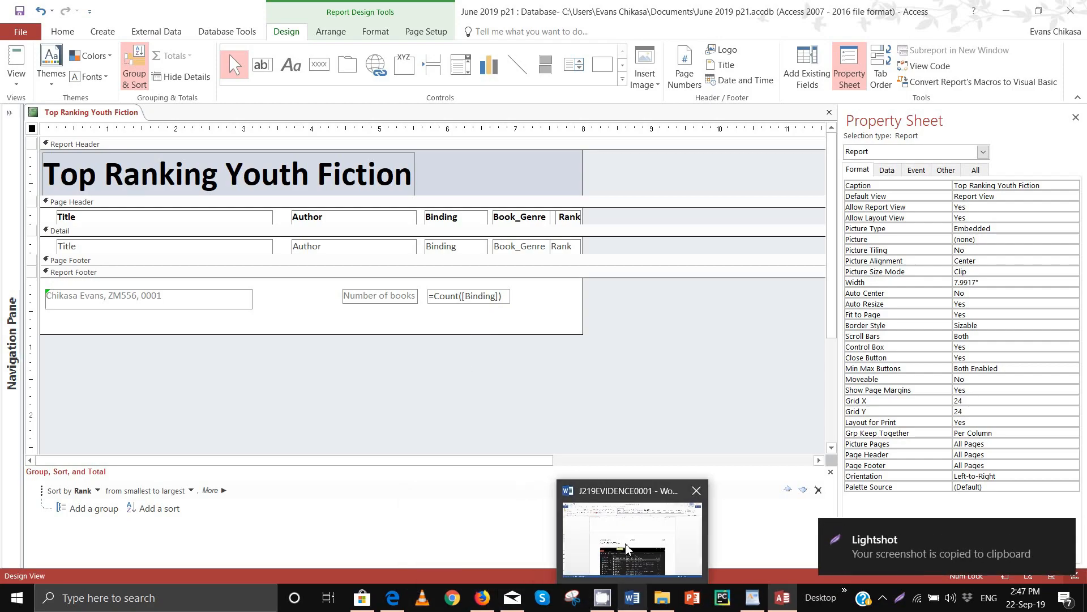
- Switch to the J219EVIDENCE0001 document in Word and paste the formula screenshot under the Step 27 - EVIDENCE 10 heading
click(633, 598)
scroll(258, 361, down, 3)
click(351, 419)
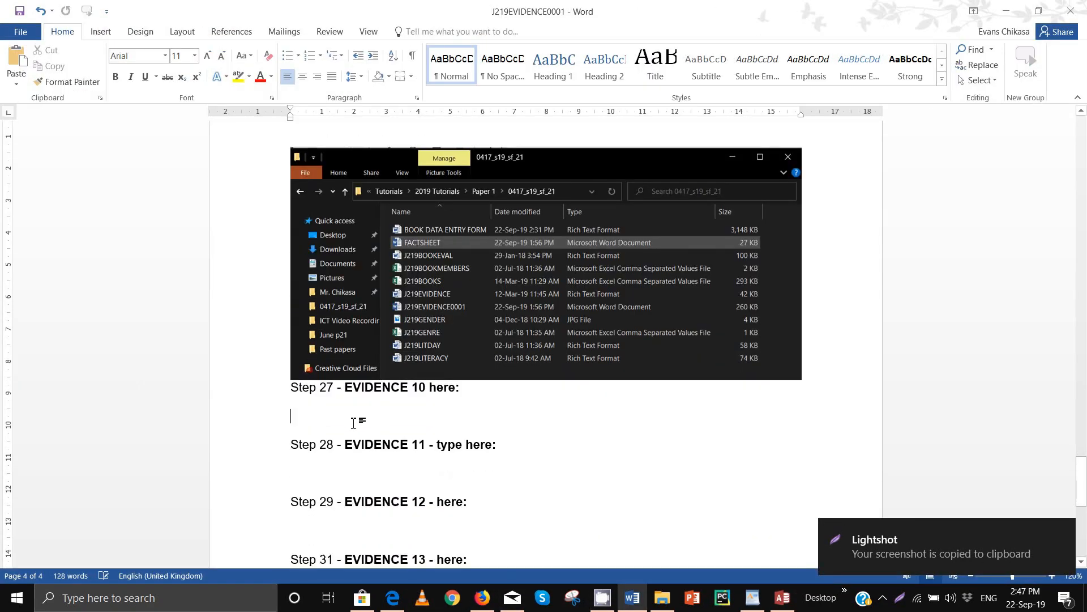
key(ctrl+v)
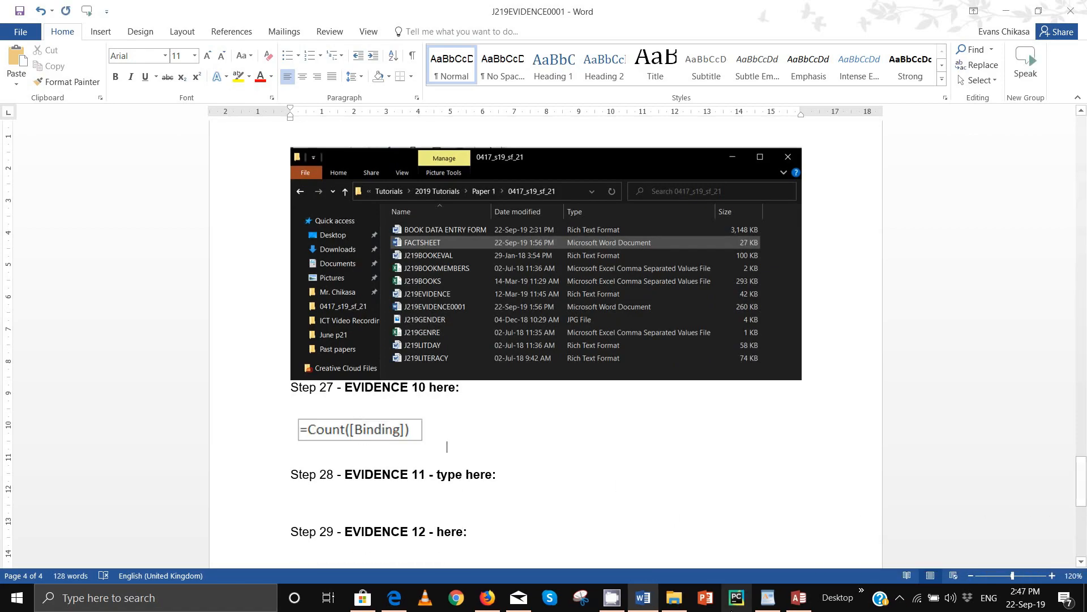
- Back in Access, show the report in Layout View and narrow the book count box in the footer to about 0.59" wide
click(801, 599)
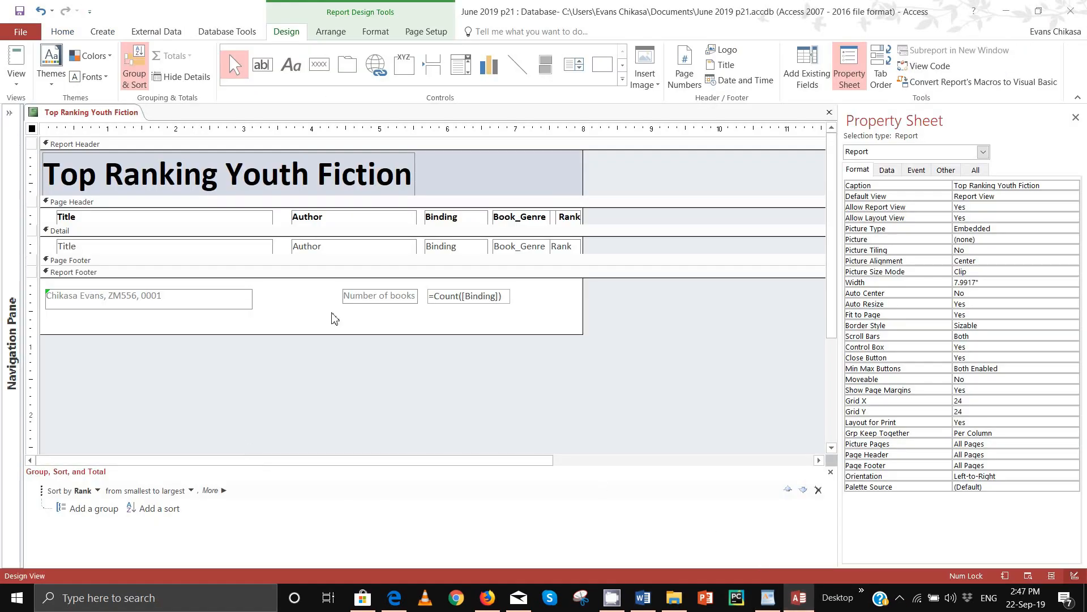
click(481, 293)
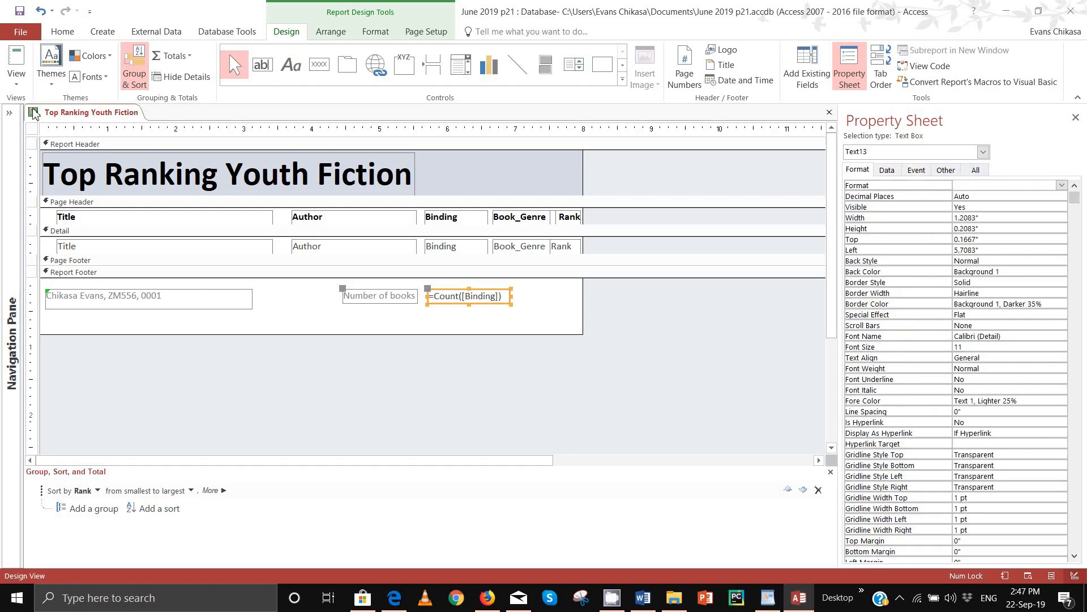
click(16, 78)
click(52, 174)
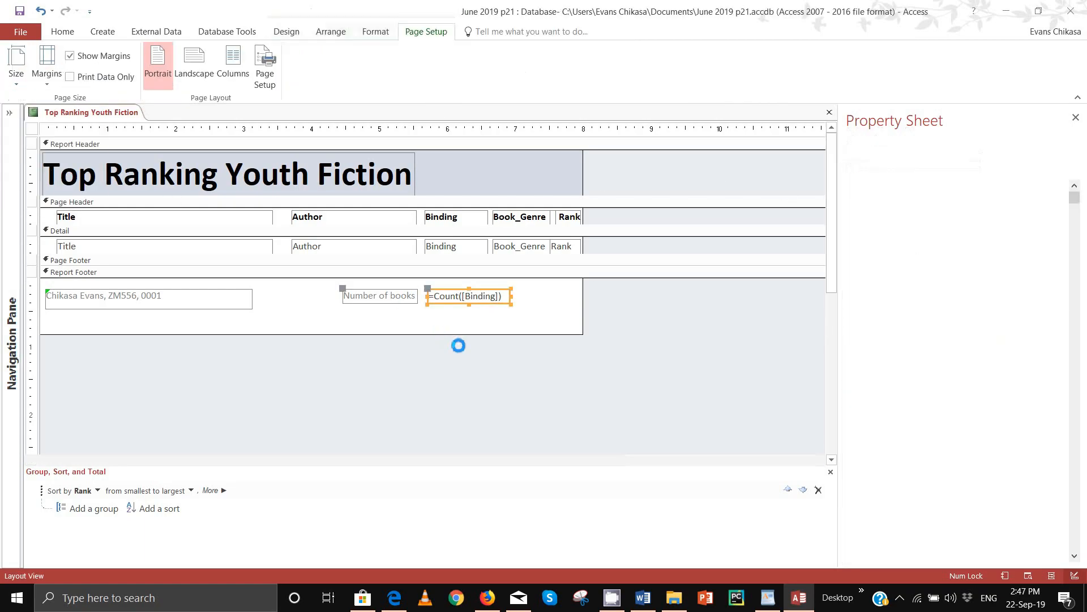
scroll(400, 360, down, 3)
scroll(376, 274, down, 5)
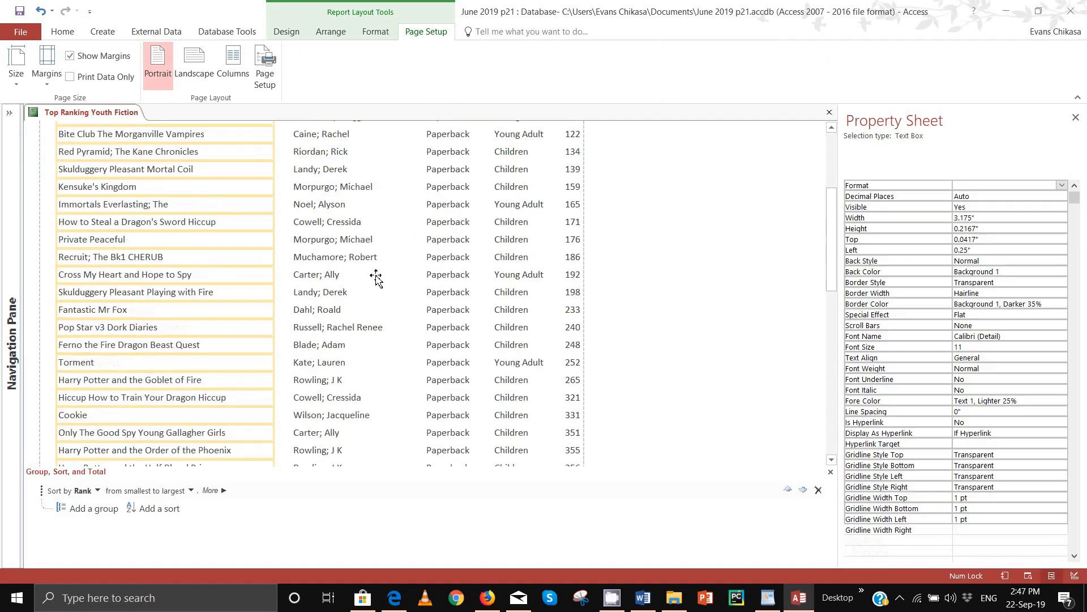
click(466, 432)
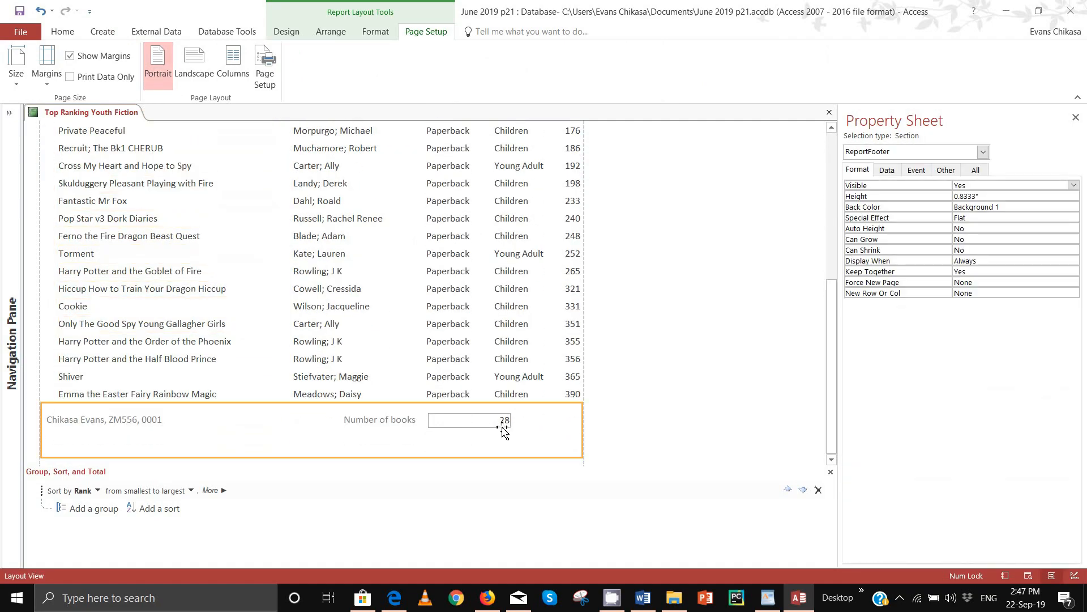
click(496, 424)
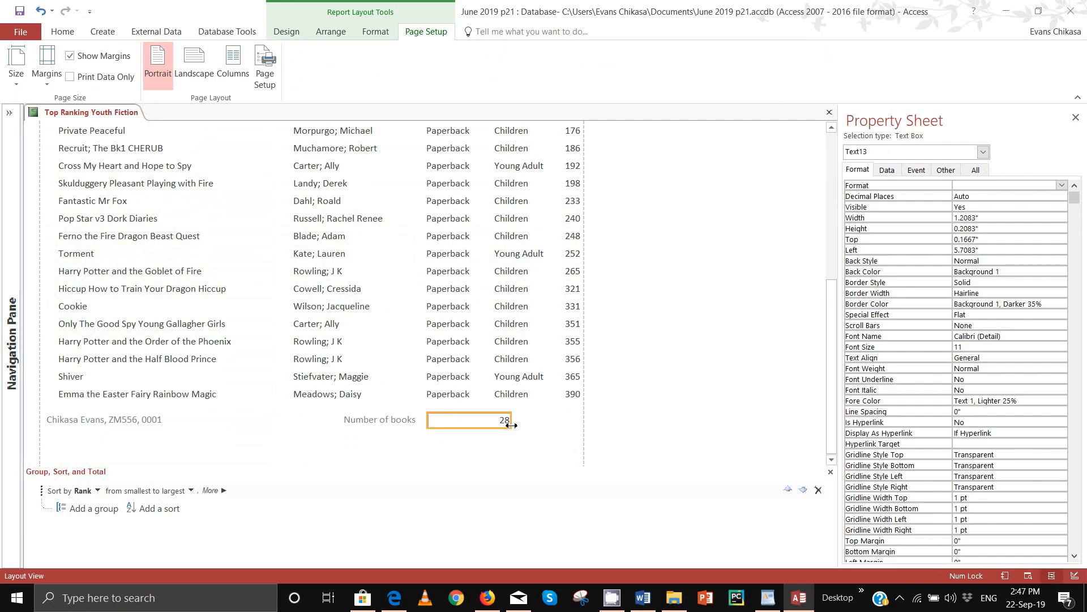
drag(511, 425, 469, 425)
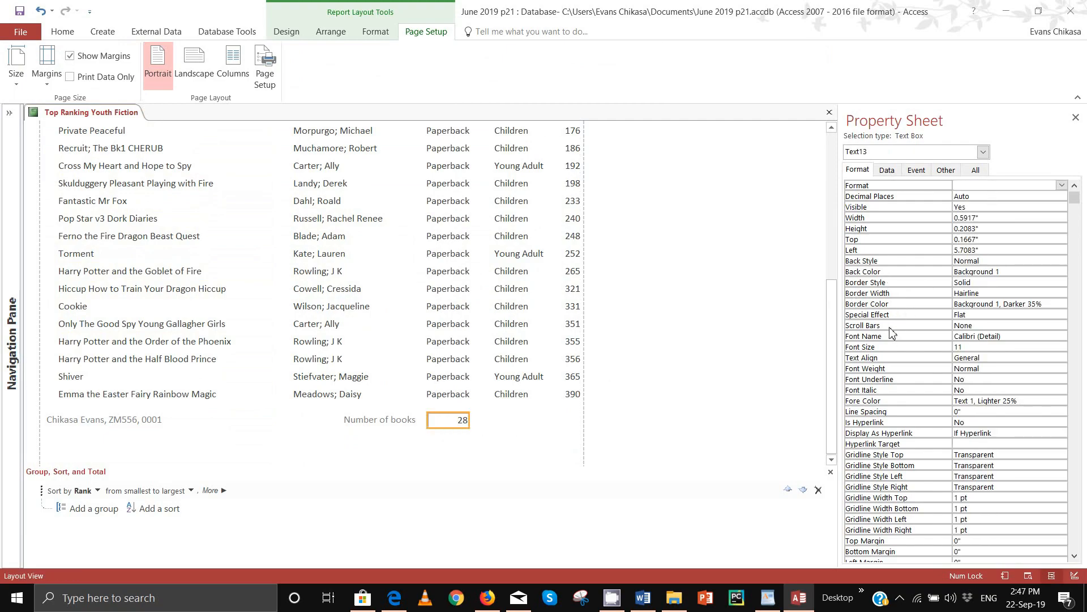
- Set the text alignment of the book count box to Center
click(1003, 357)
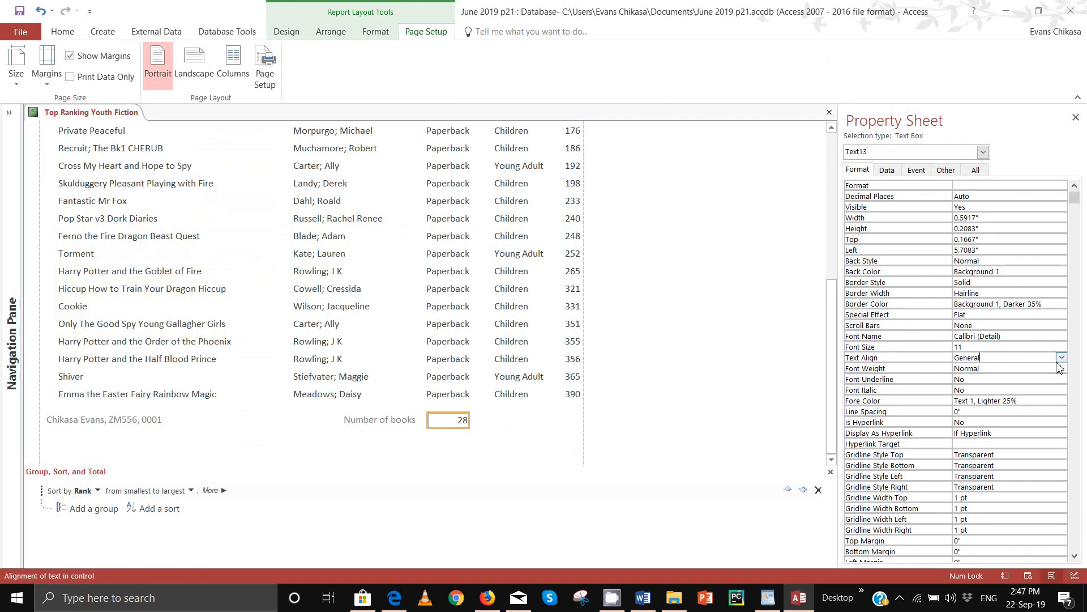
click(1062, 357)
click(978, 389)
- Check the position of the book count under the Binding column in Print Preview, and return to Layout View
click(57, 36)
click(20, 89)
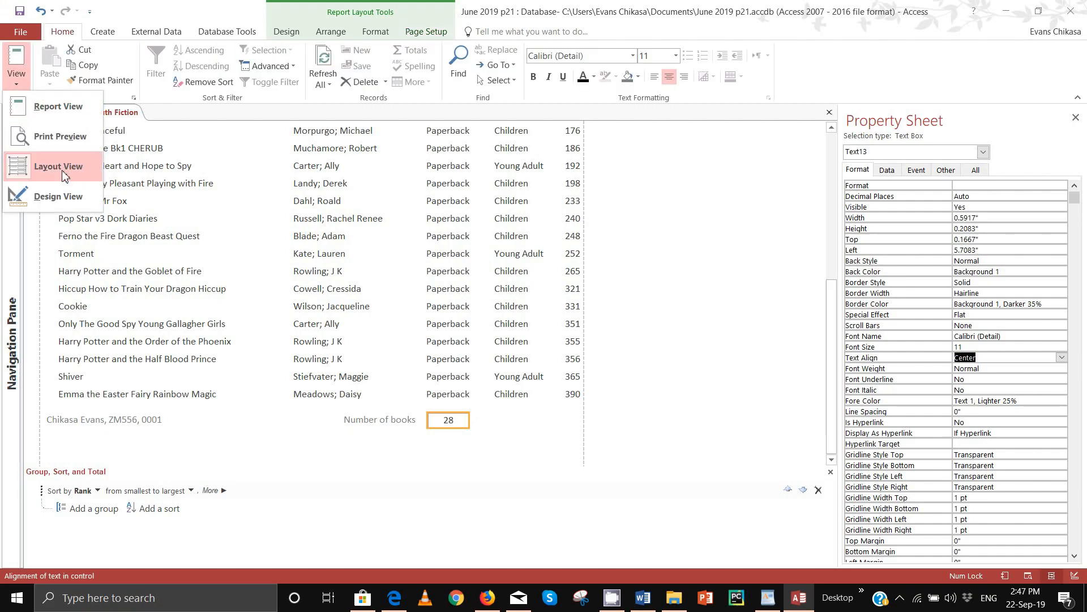
click(48, 136)
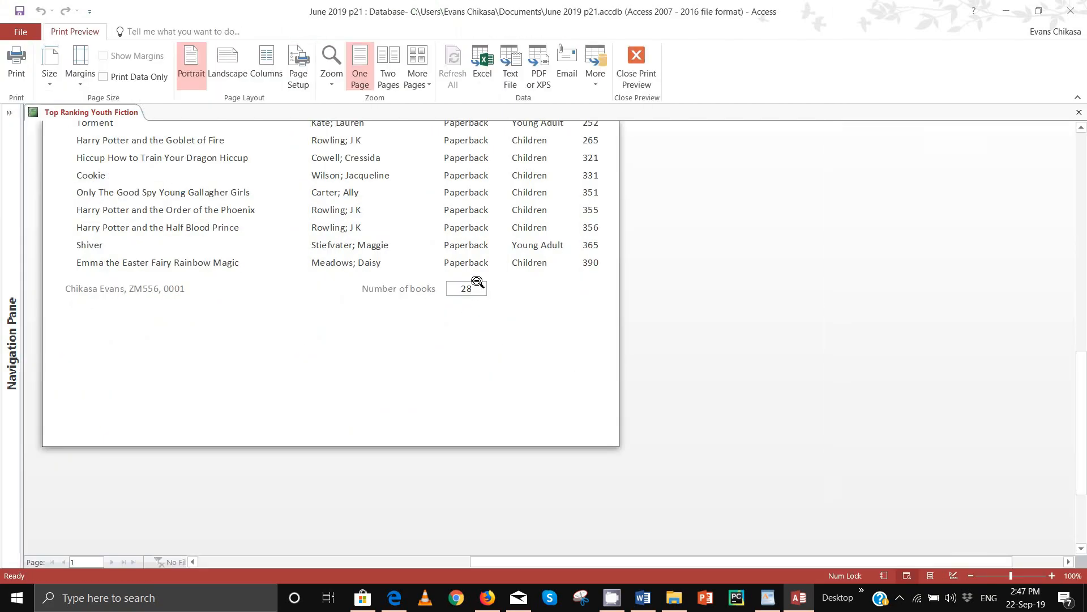
click(636, 66)
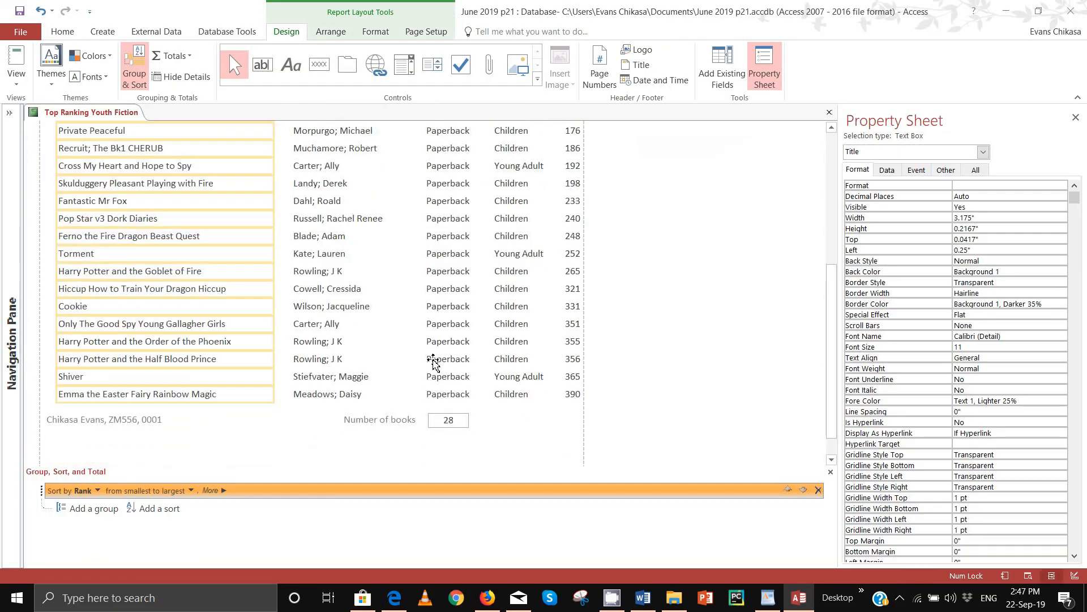
- Set the border style of the book count box to Transparent
click(465, 420)
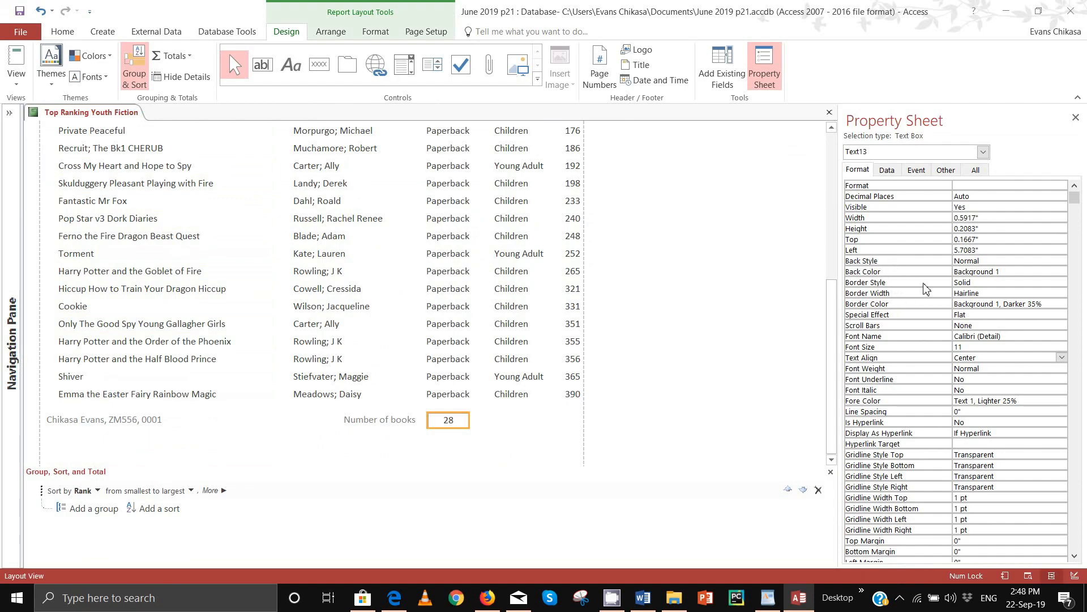
click(979, 283)
click(1061, 283)
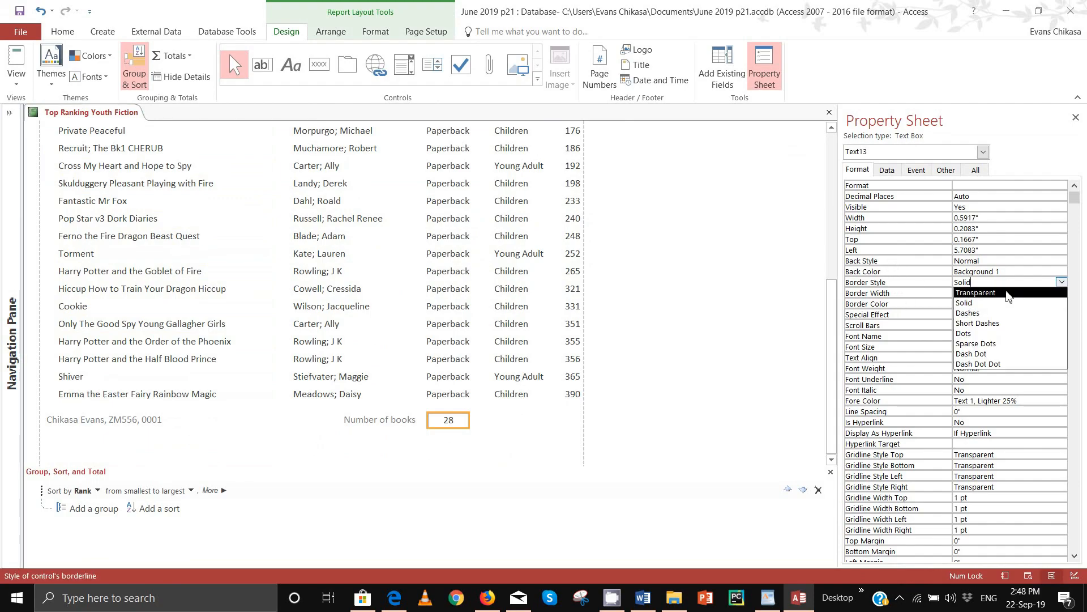
click(1008, 292)
click(449, 383)
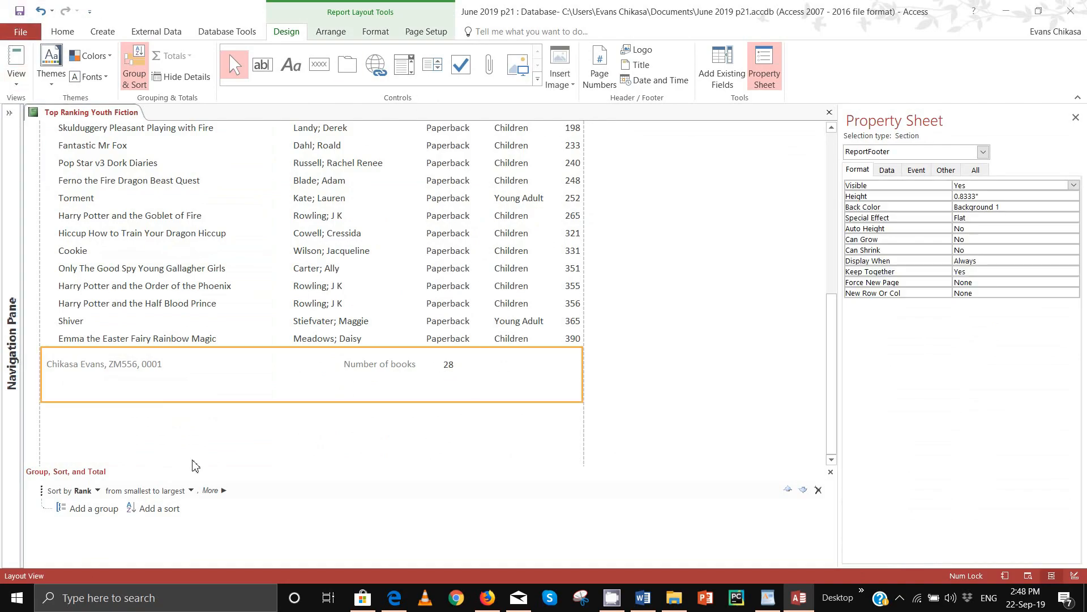
- Read question 28 in the exam paper PDF, and close the Top Ranking Youth Fiction report in Access
click(394, 597)
scroll(222, 396, down, 1)
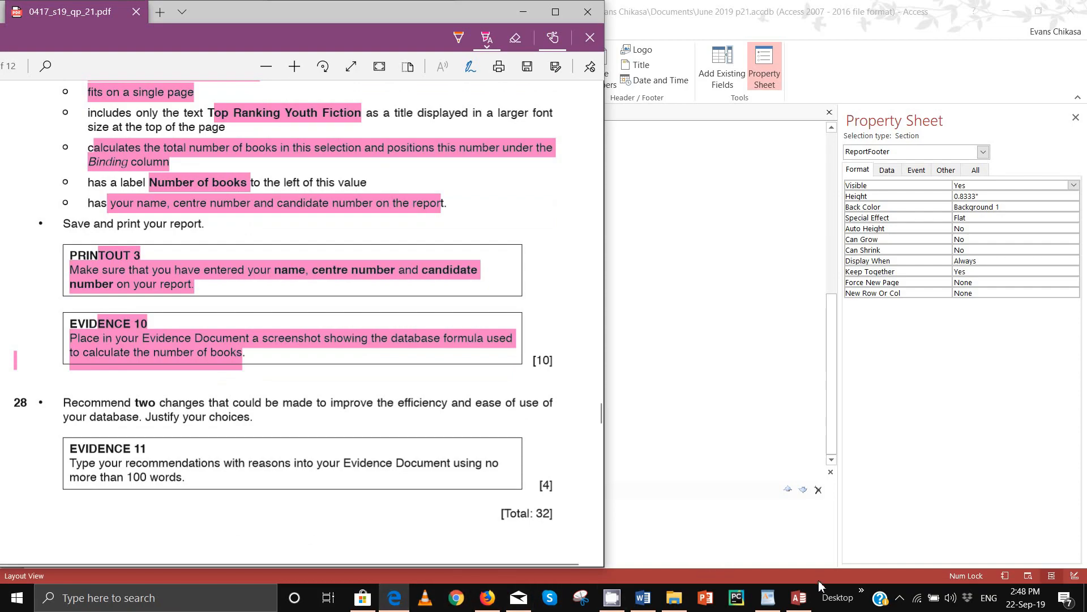
mouse_move(799, 598)
click(801, 563)
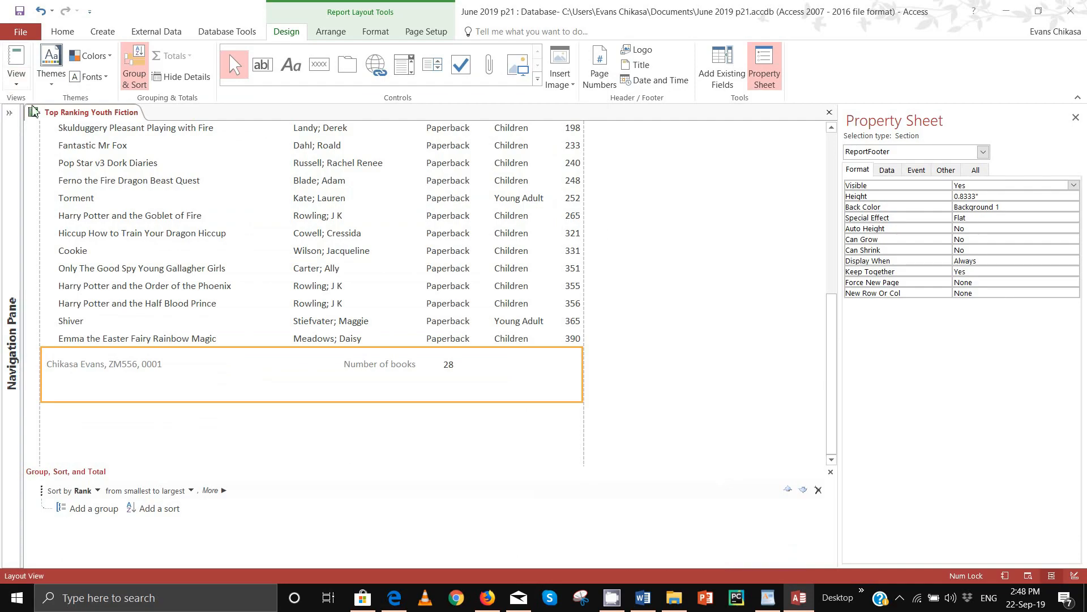
right_click(48, 111)
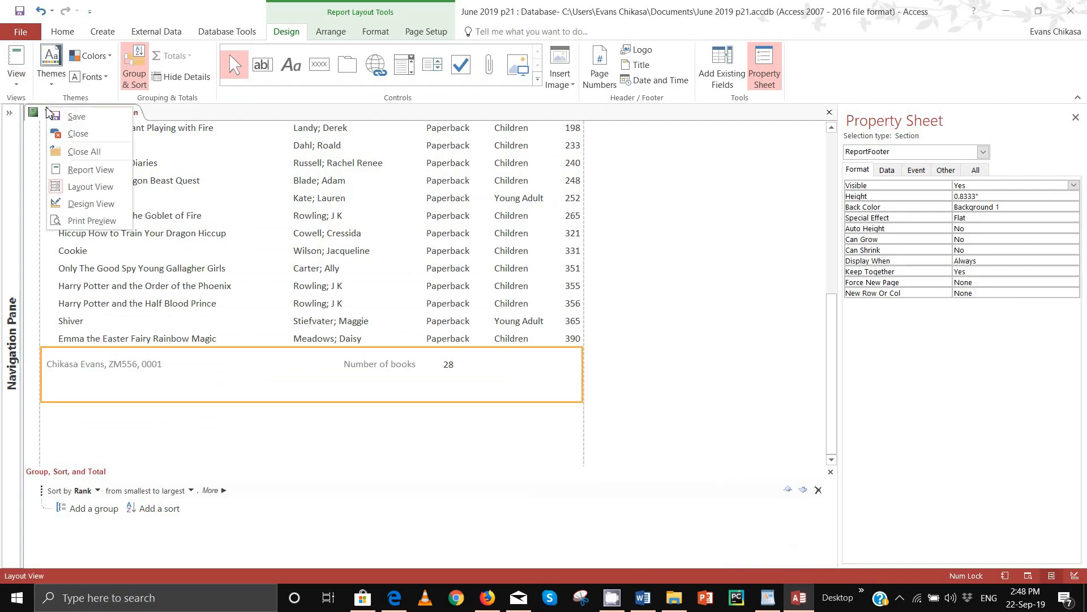
right_click(85, 113)
click(113, 138)
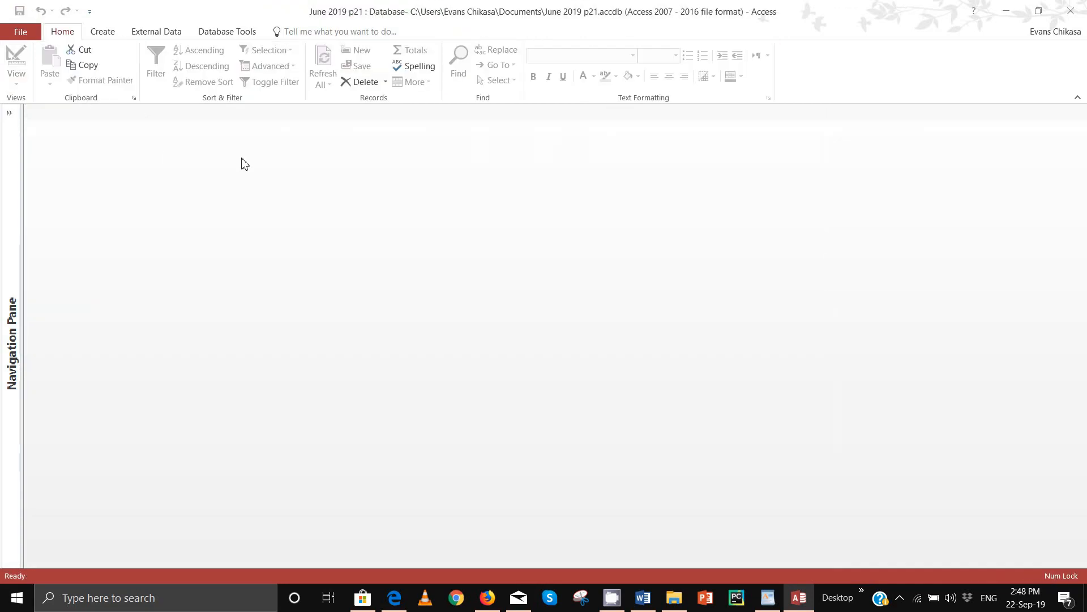
- Review the database's tables, queries, forms and reports, and open the BOOK DATA ENTRY FORM
click(9, 113)
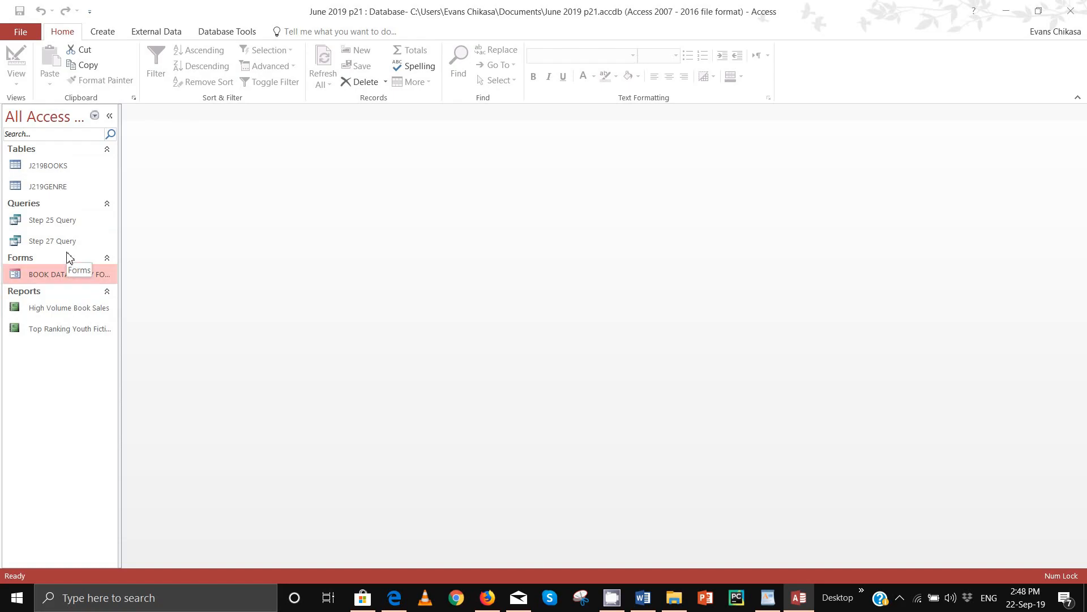
click(52, 164)
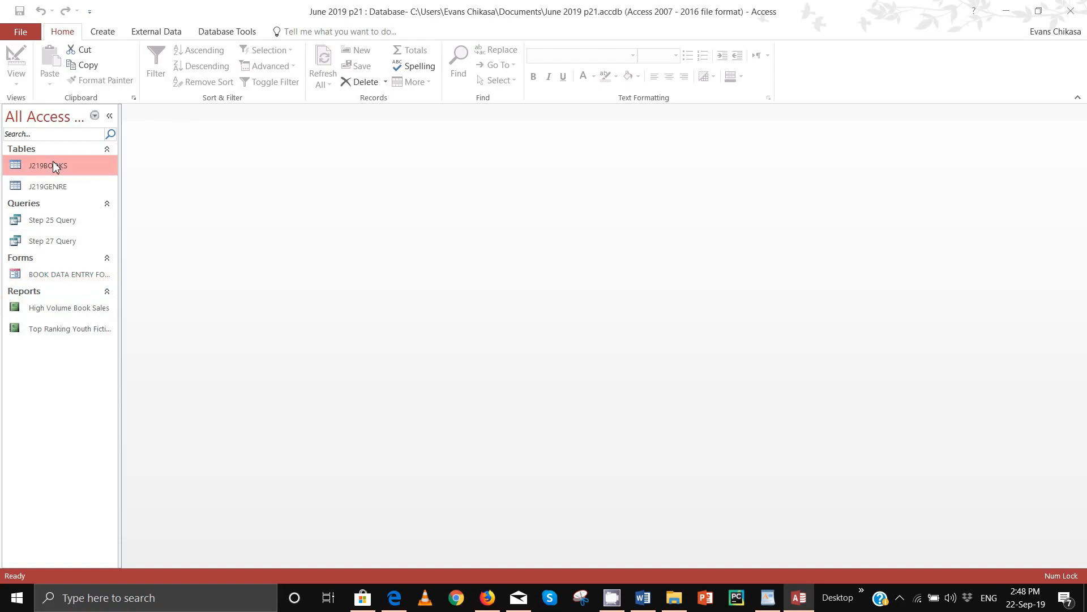
click(50, 245)
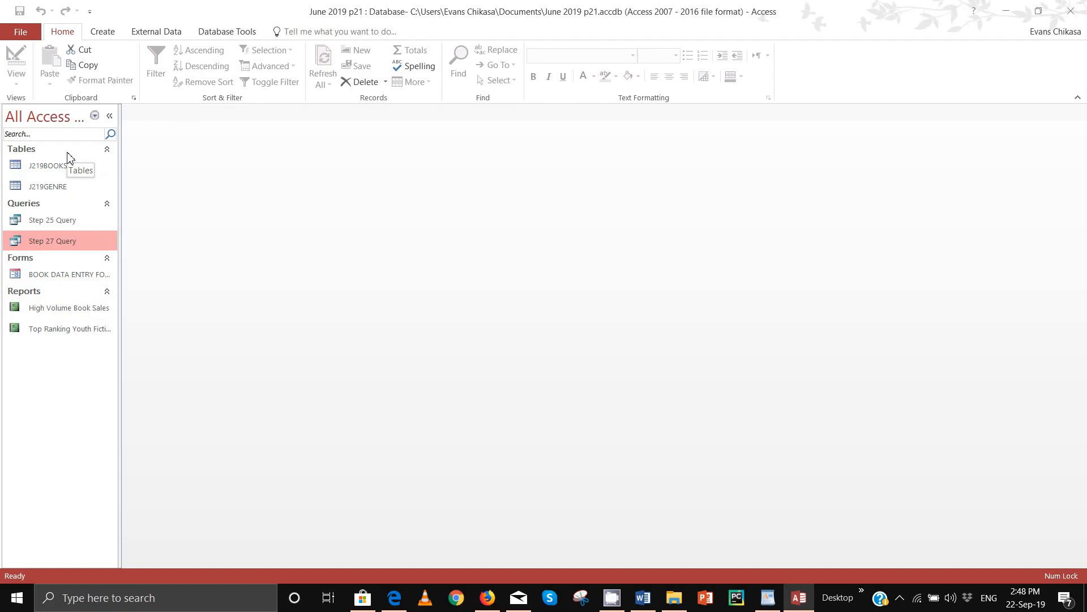
click(26, 276)
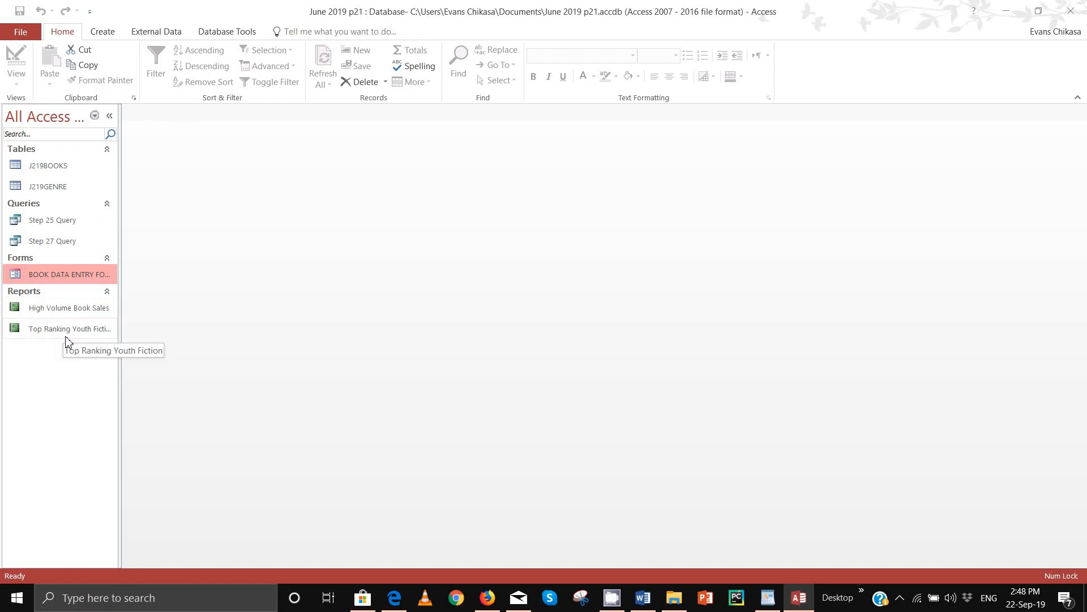
click(59, 313)
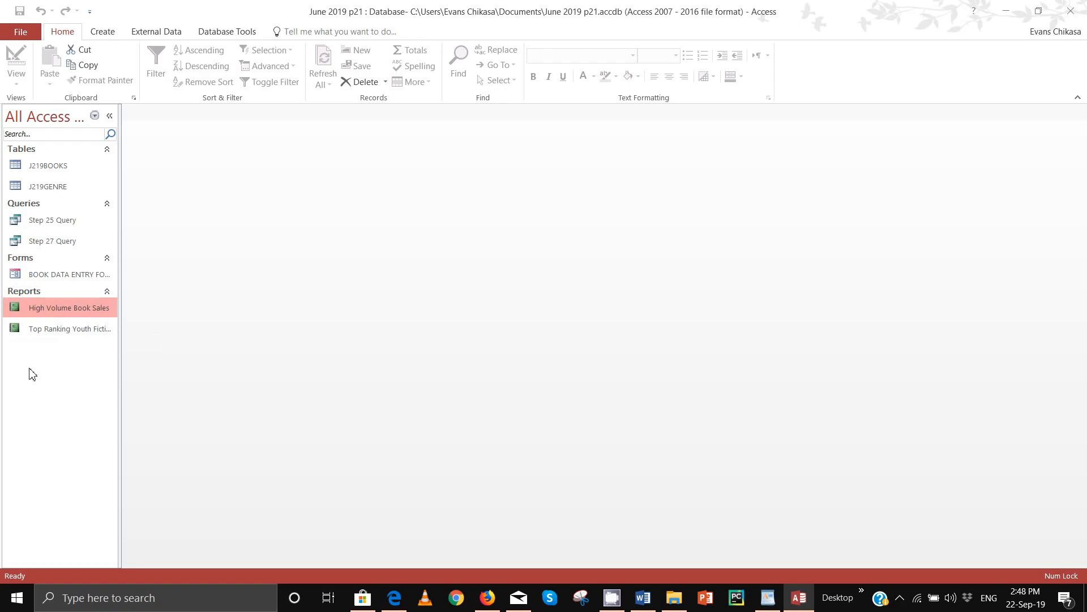
double_click(66, 274)
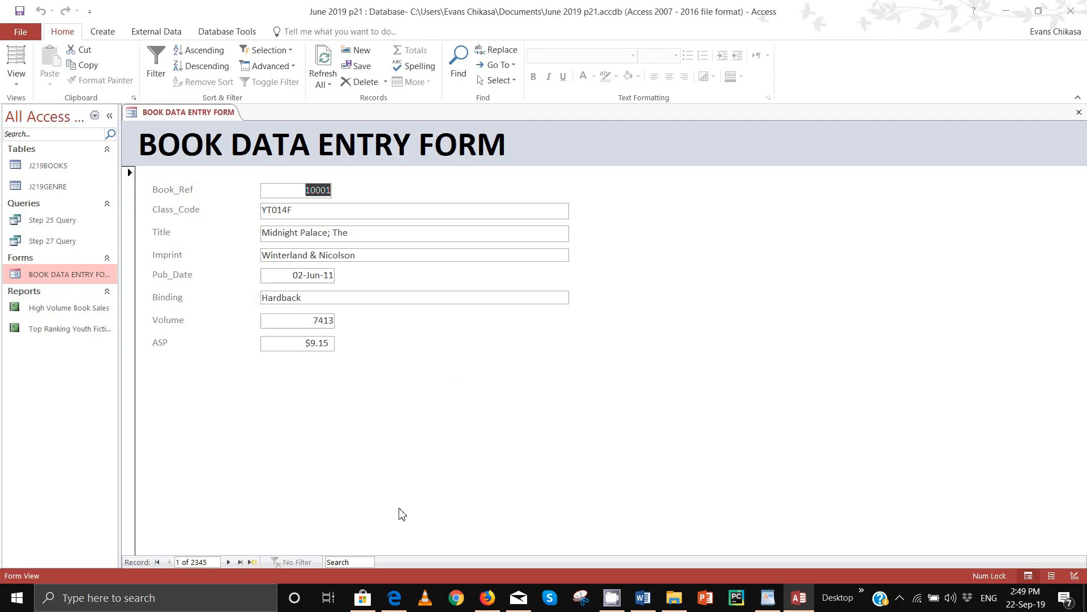
- Compare the data entry form with question 28 in the exam paper PDF, which asks for two database improvements
click(394, 599)
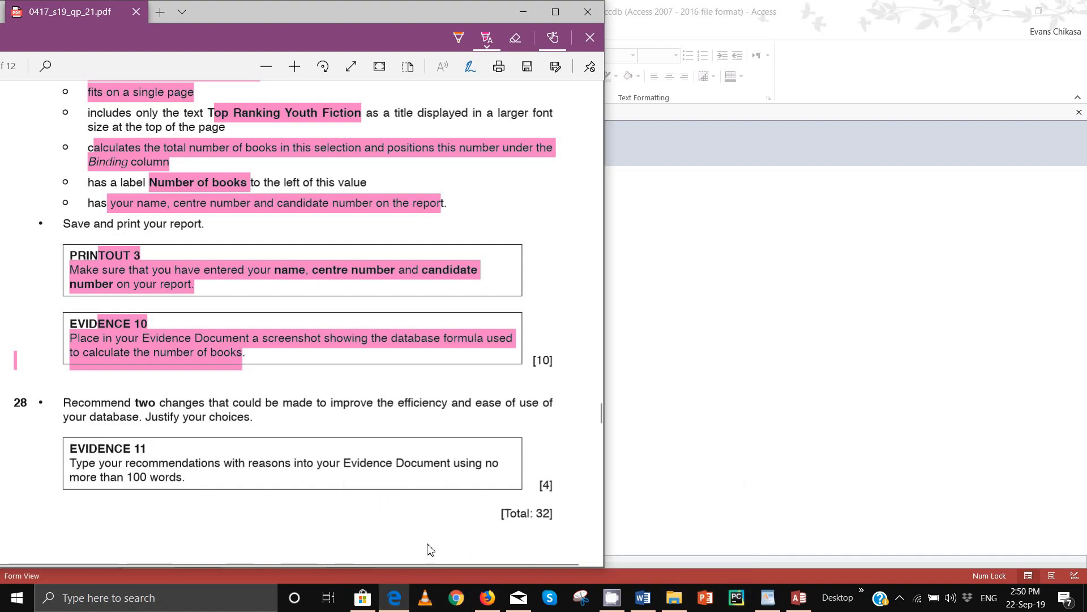
click(394, 598)
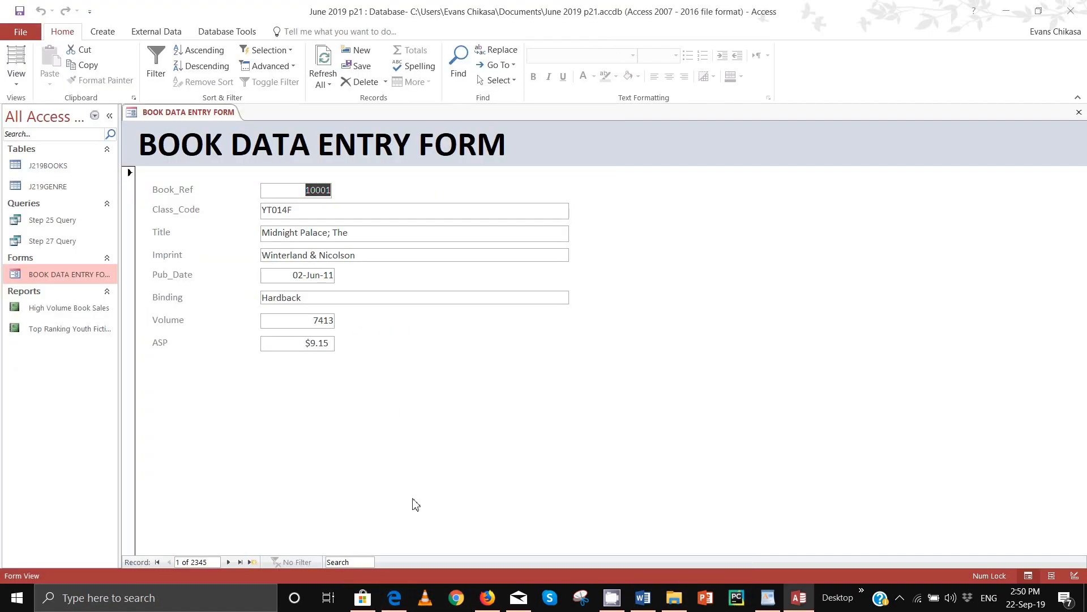
mouse_move(394, 598)
click(392, 538)
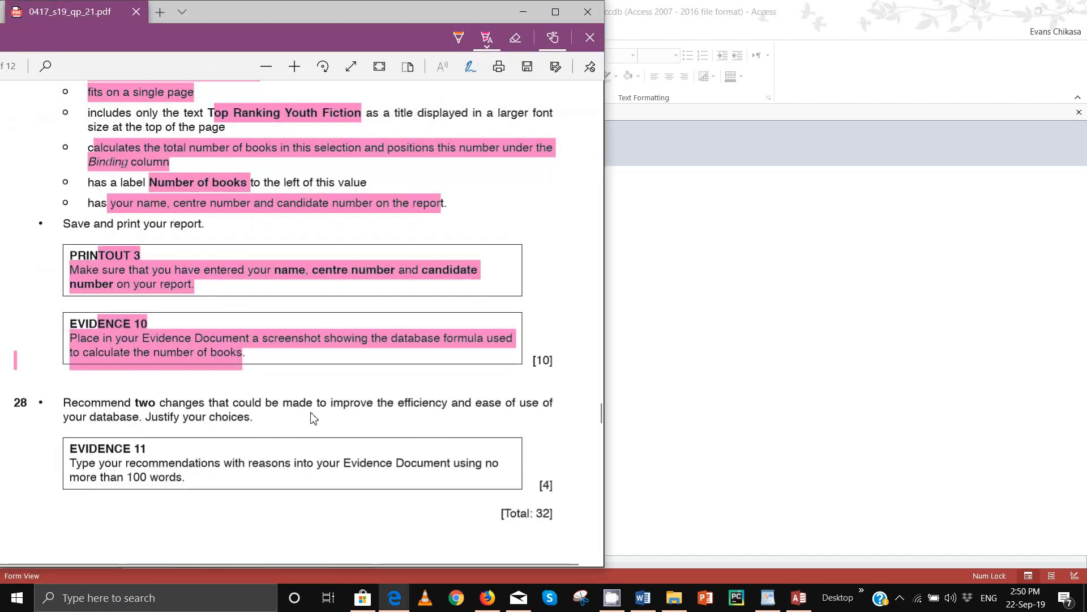
- Highlight the EVIDENCE 11 heading under question 28 in the exam paper PDF
scroll(313, 418, down, 3)
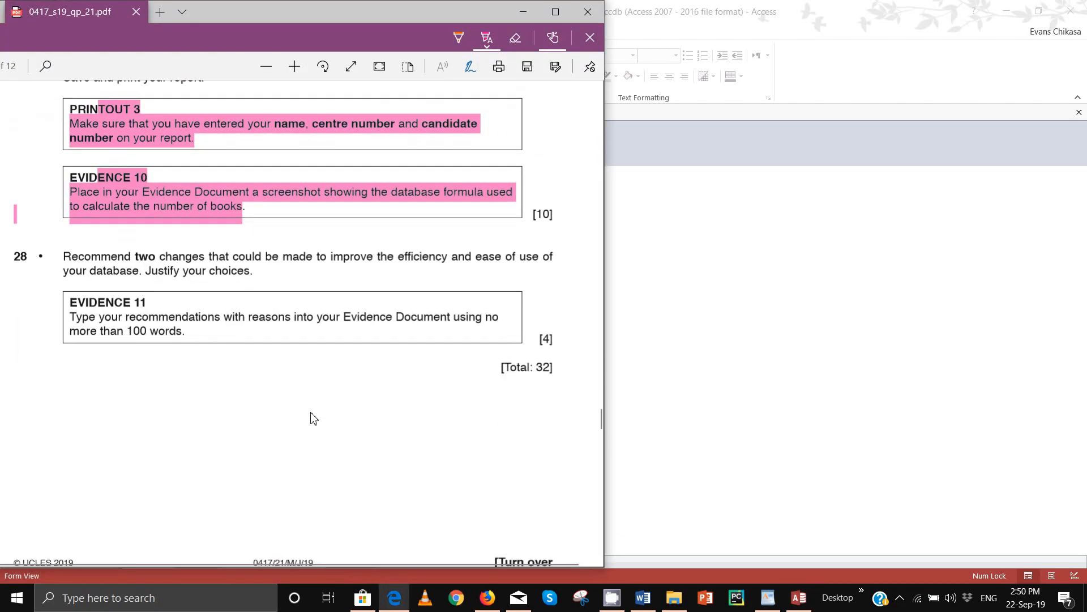
drag(78, 302, 134, 303)
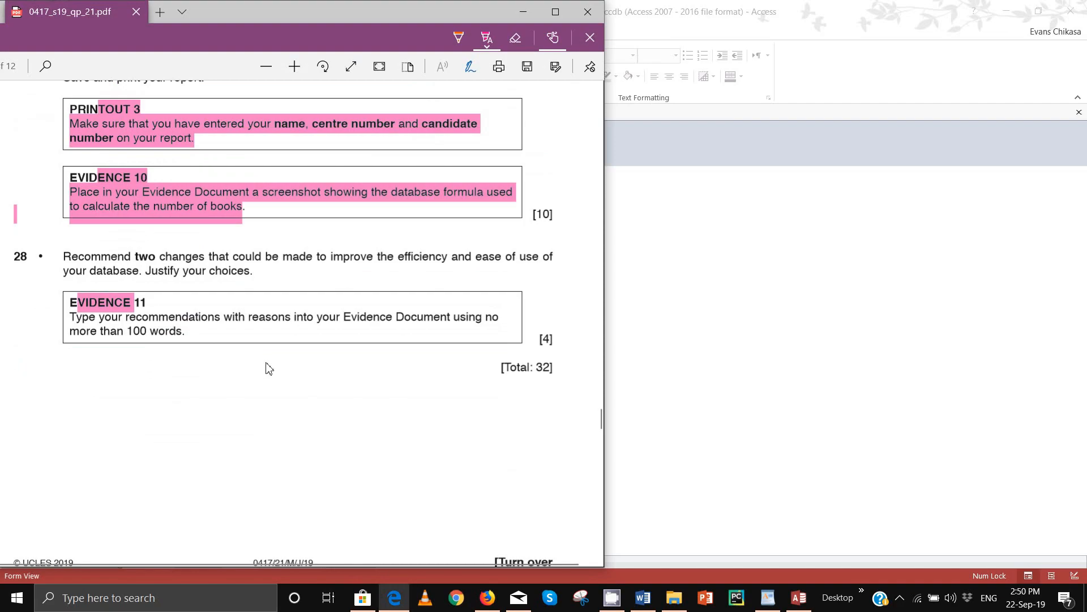
- Look through the remaining exam tasks, from mail merge question 29 and the Task 5 presentation to printing the Evidence Document in question 37
scroll(259, 388, down, 13)
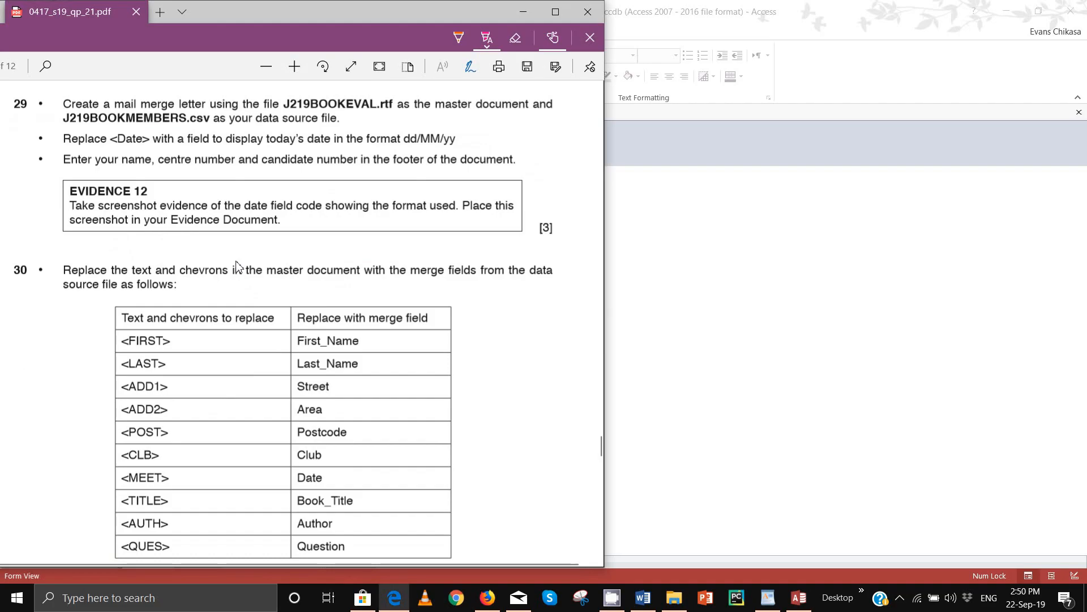
scroll(237, 266, down, 15)
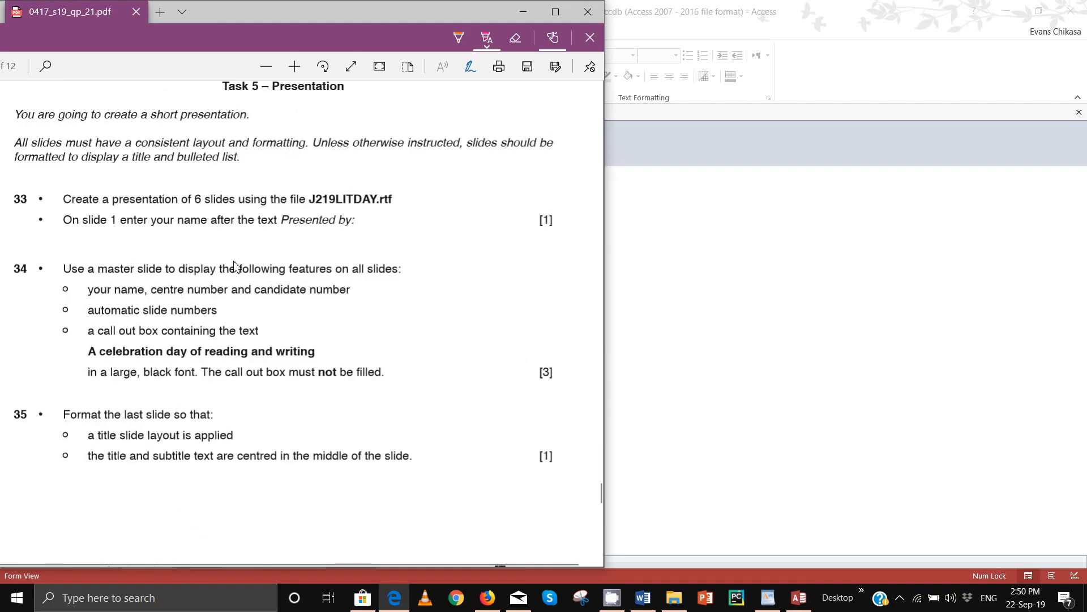
scroll(237, 267, up, 5)
scroll(237, 267, down, 10)
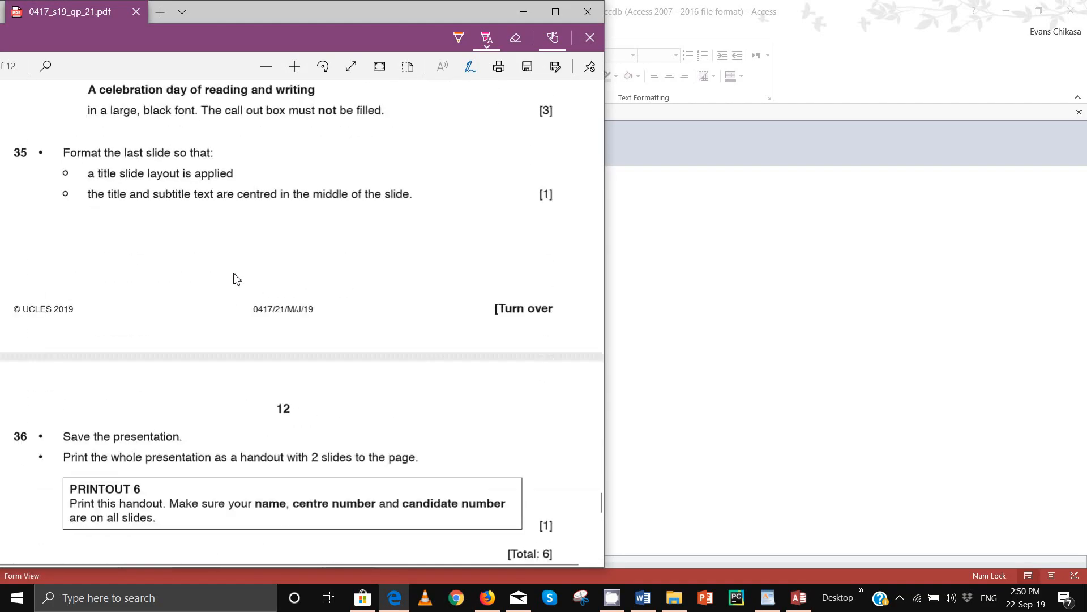
scroll(237, 279, down, 6)
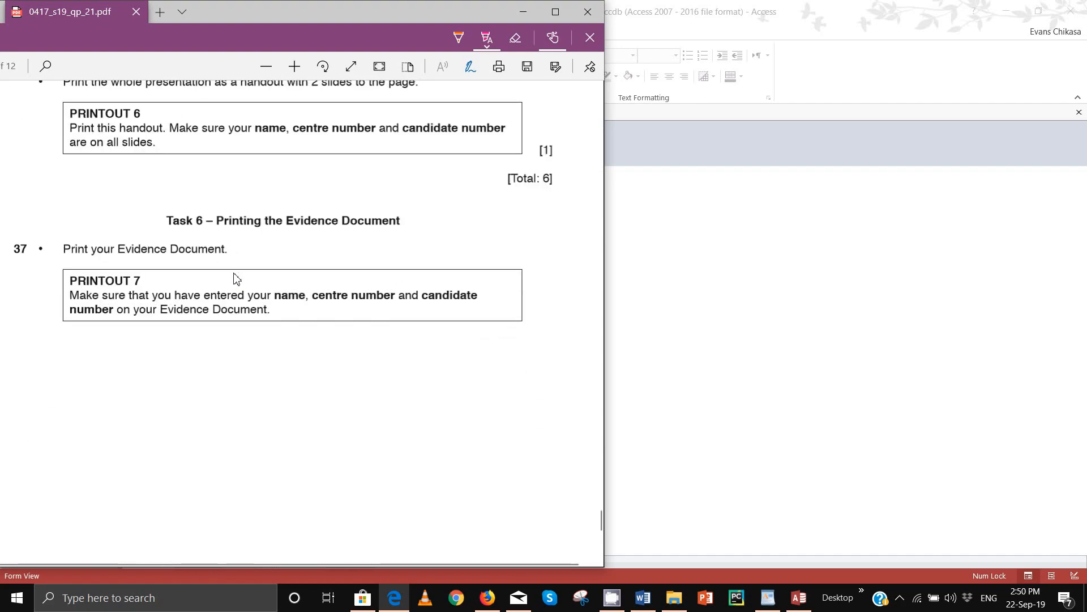